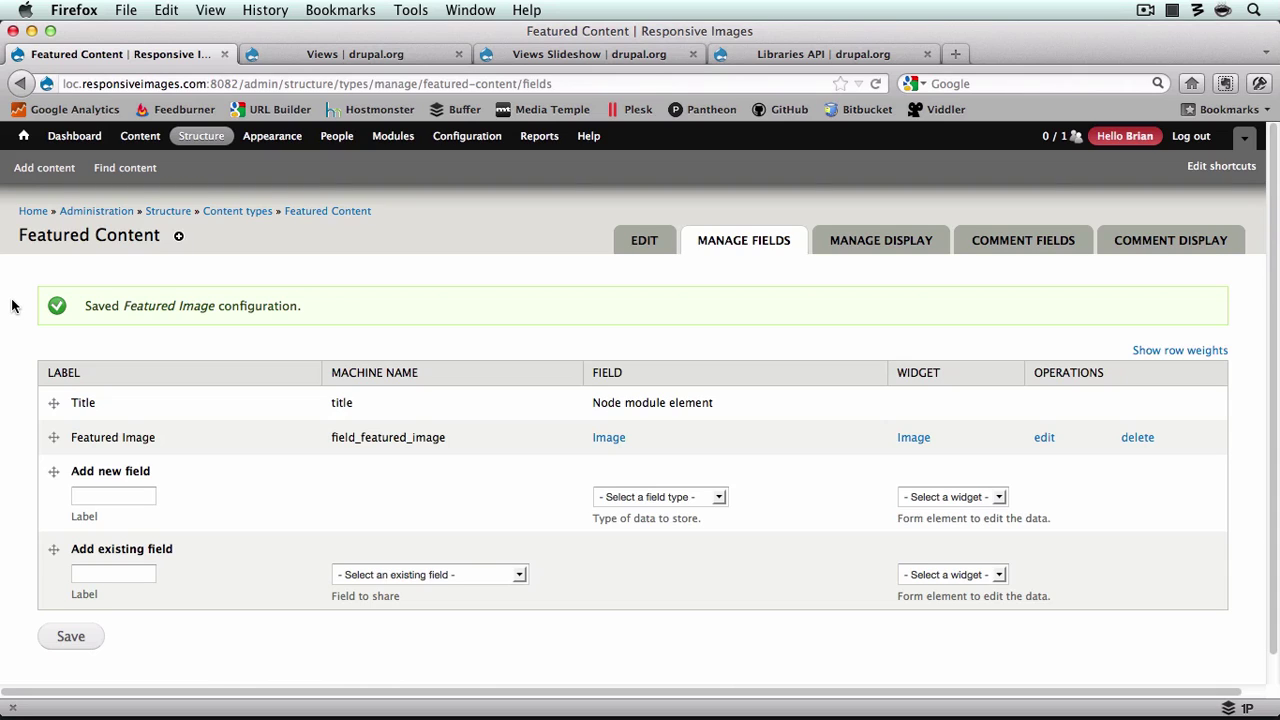
Step: Open the form for adding a new responsive image suffix from the media configuration
mouse_move(460, 137)
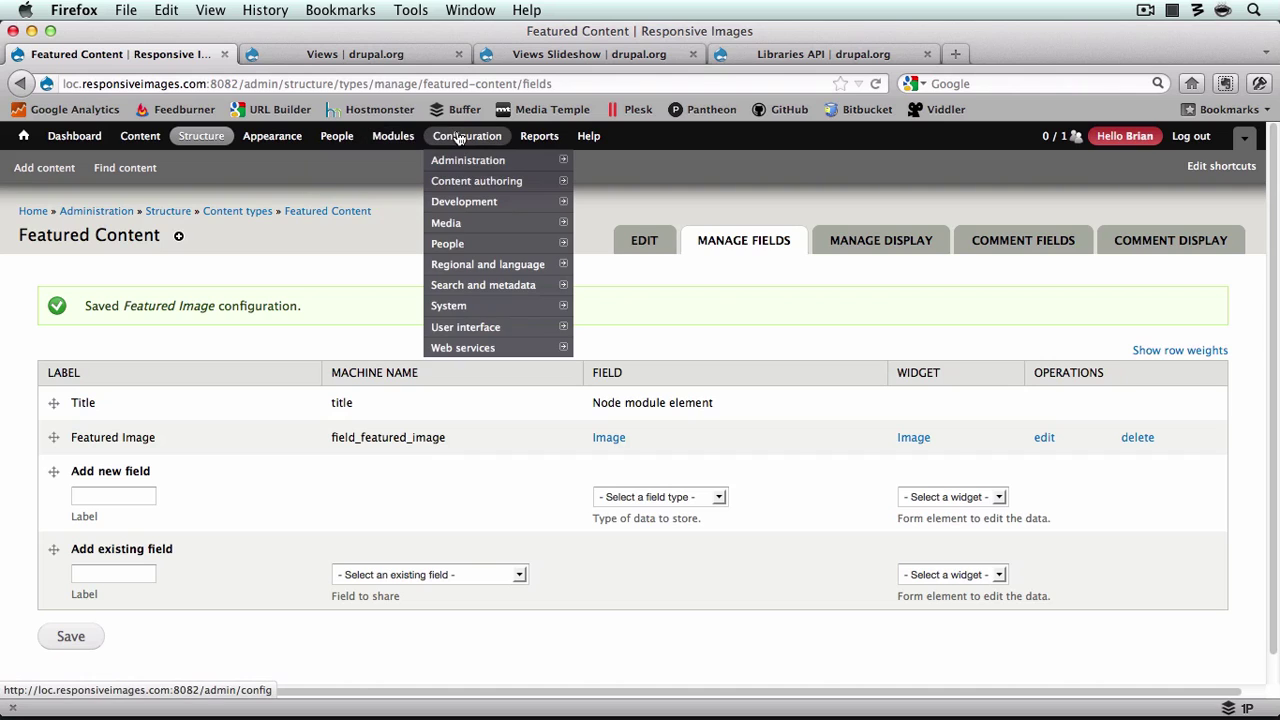
mouse_move(553, 228)
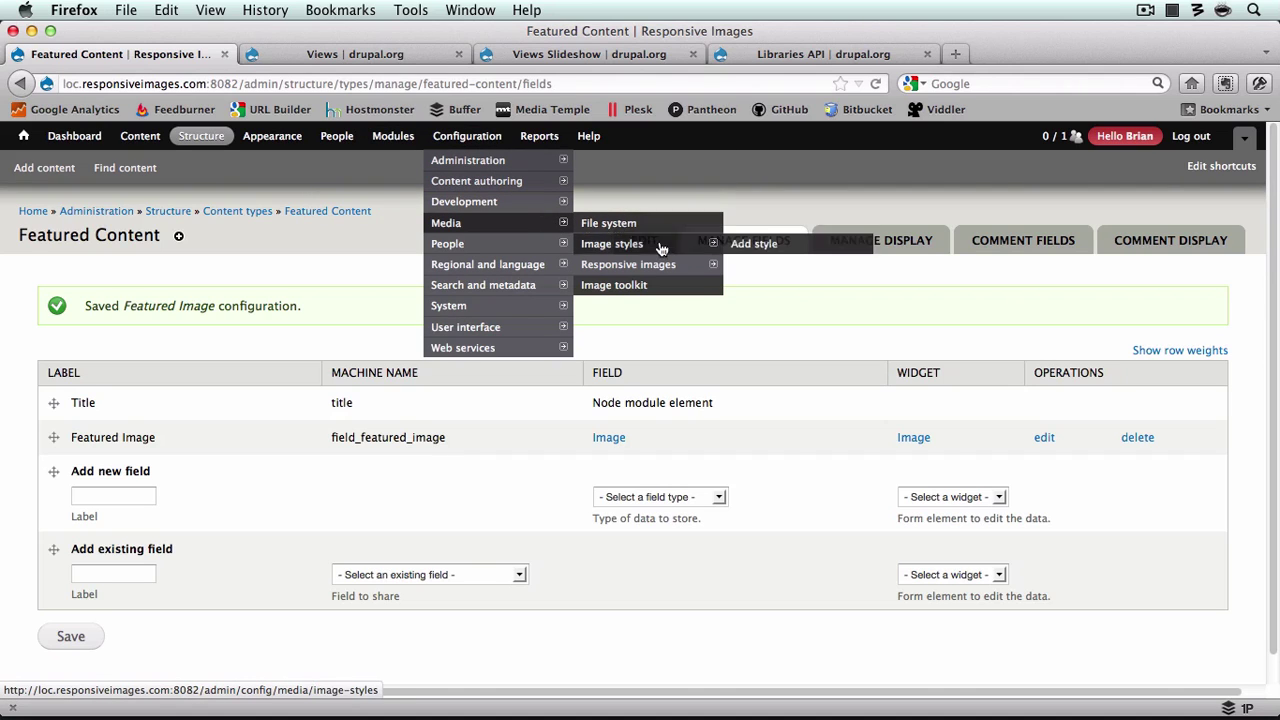
mouse_move(683, 270)
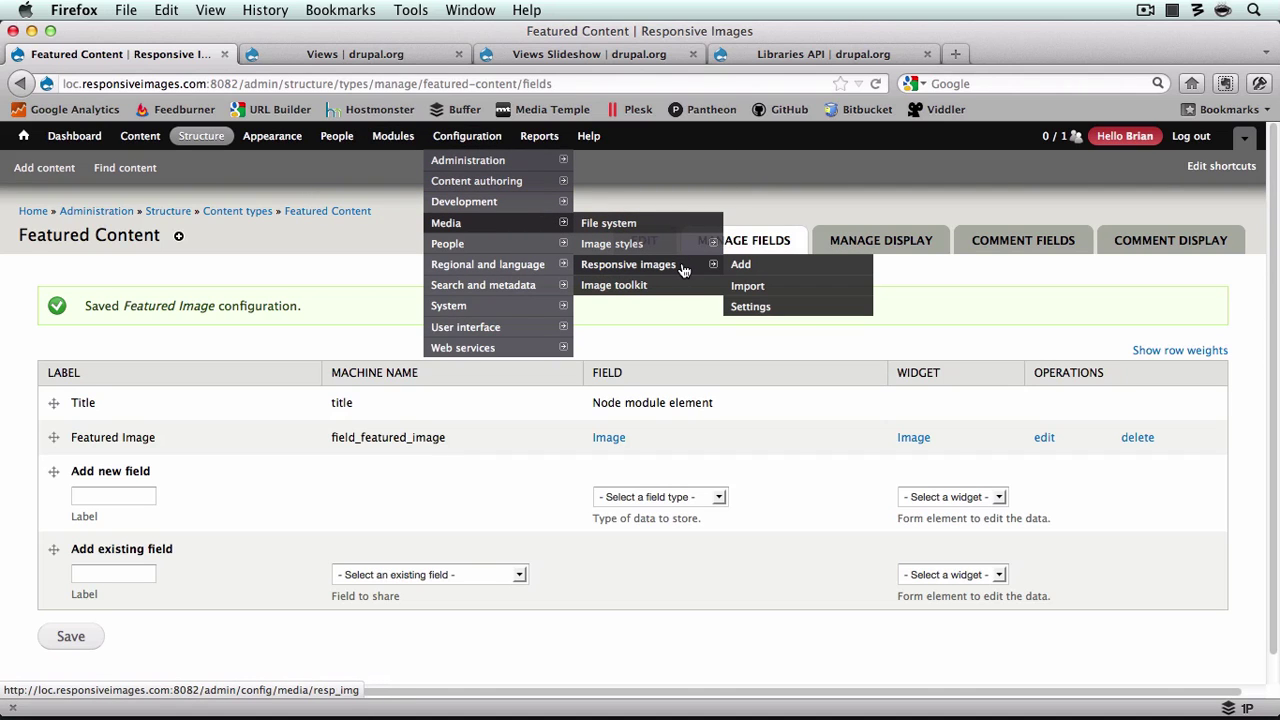
click(742, 265)
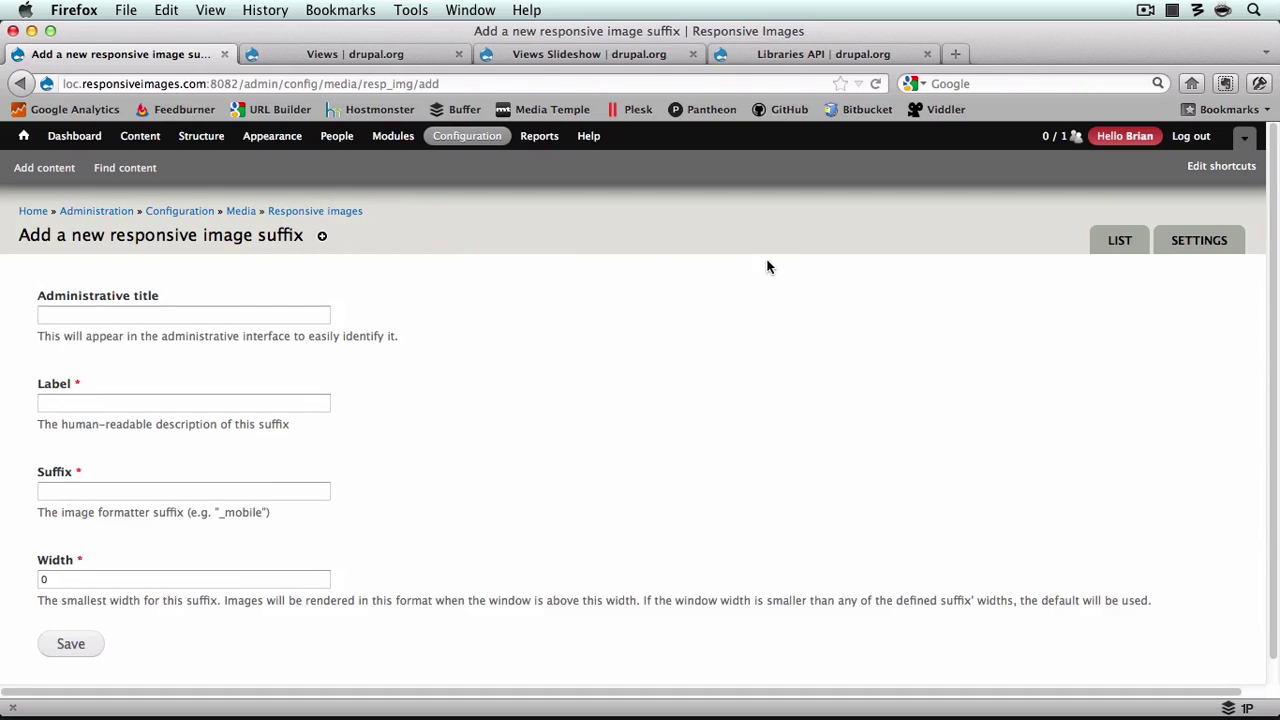
click(256, 312)
Step: Examine the media queries of the tablet and smartphone layouts in the Corolla theme's settings
click(278, 137)
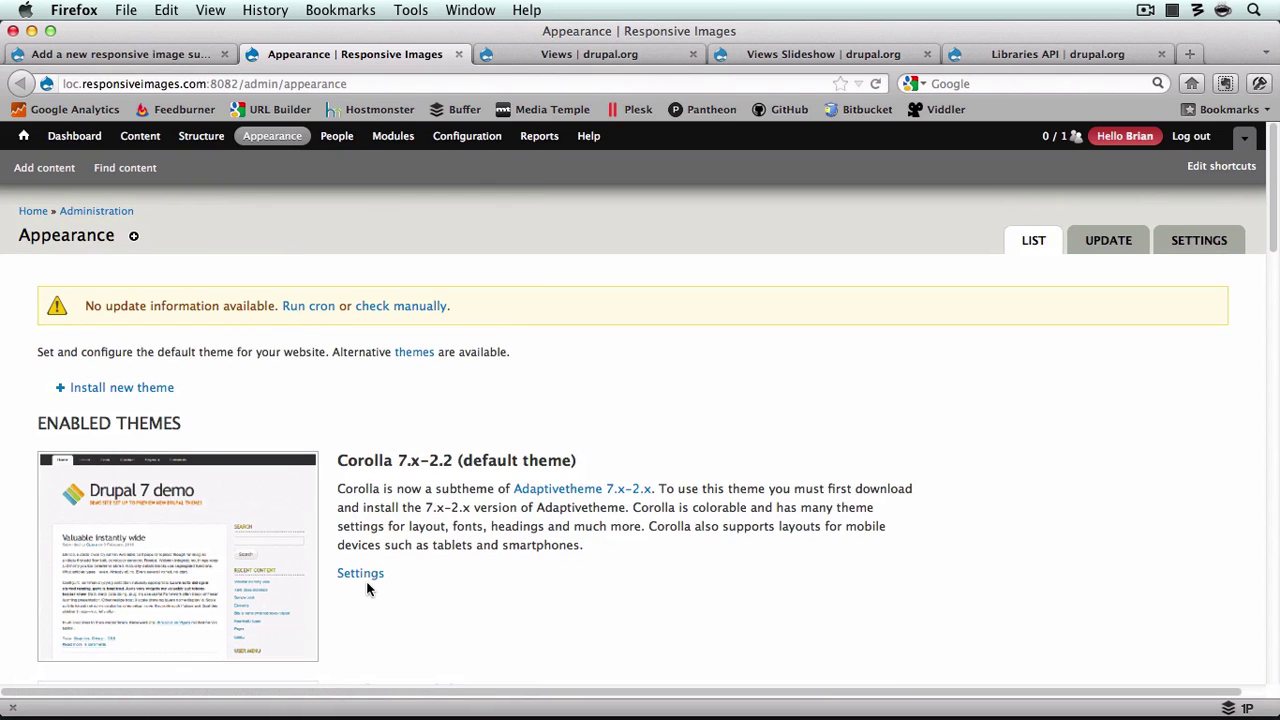
click(362, 575)
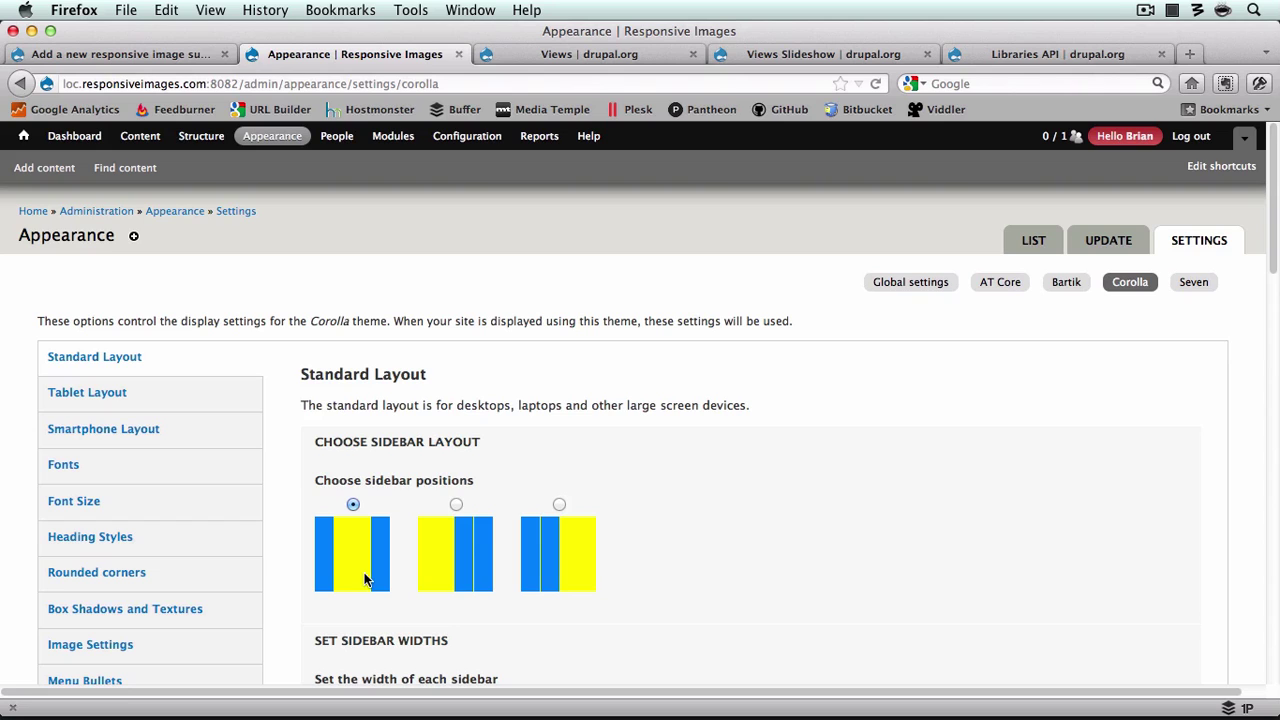
click(187, 404)
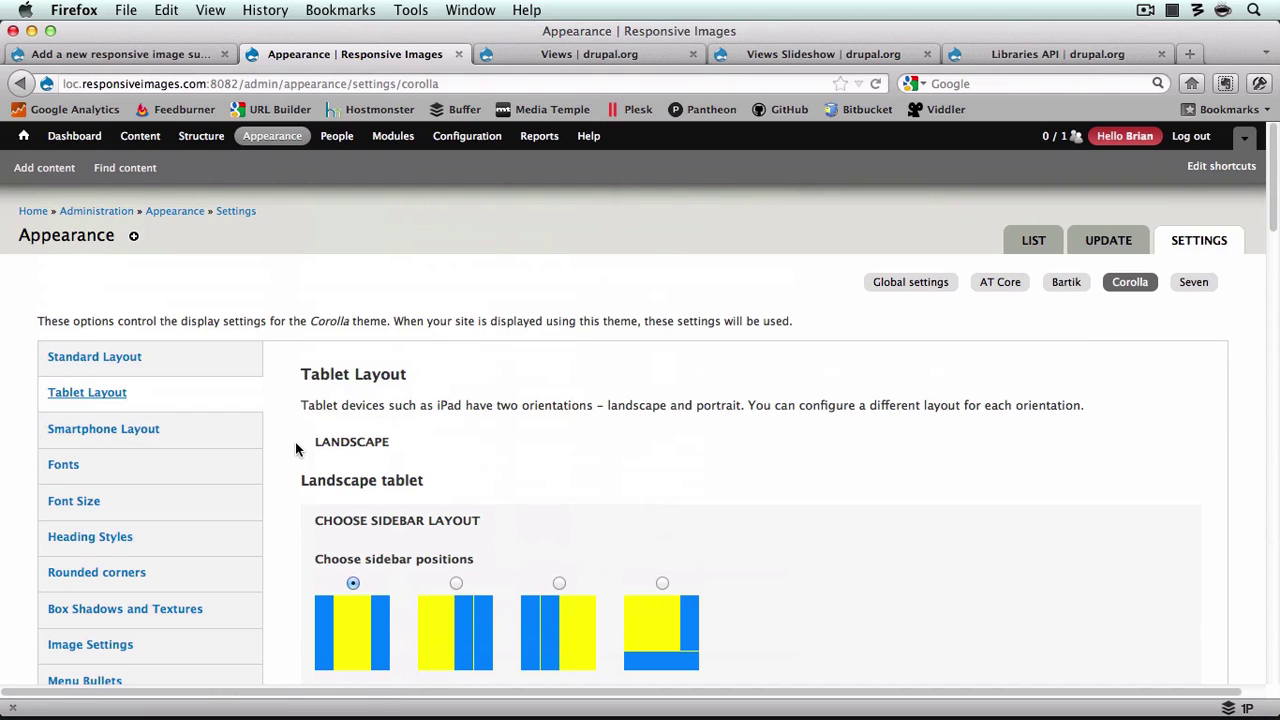
scroll(295, 449, down, 10)
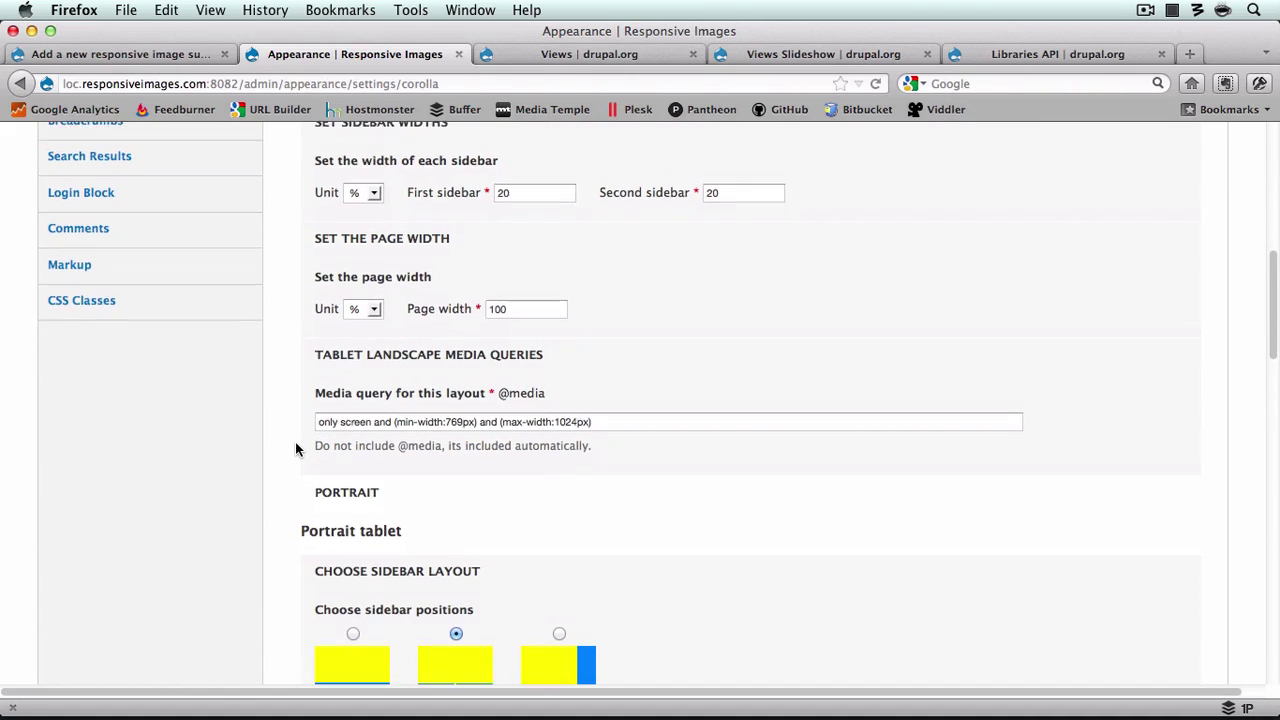
scroll(295, 449, up, 10)
click(199, 434)
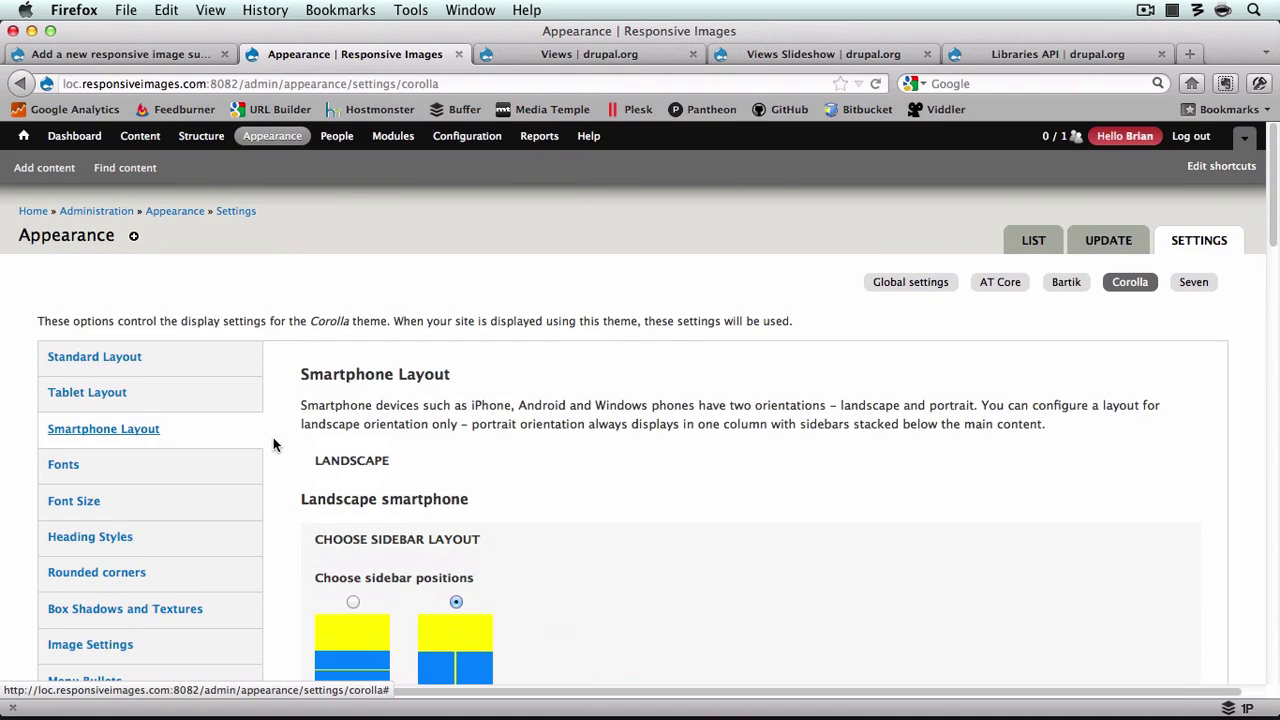
scroll(287, 471, down, 3)
scroll(287, 470, down, 10)
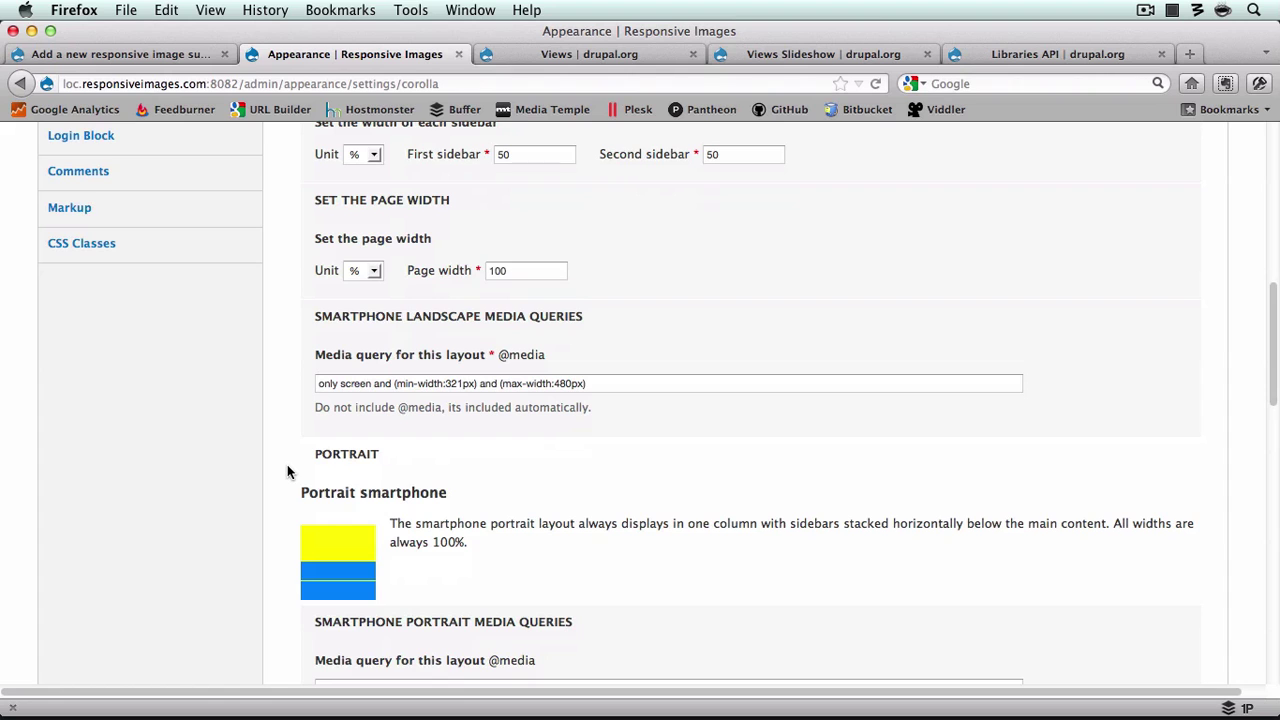
scroll(287, 464, up, 15)
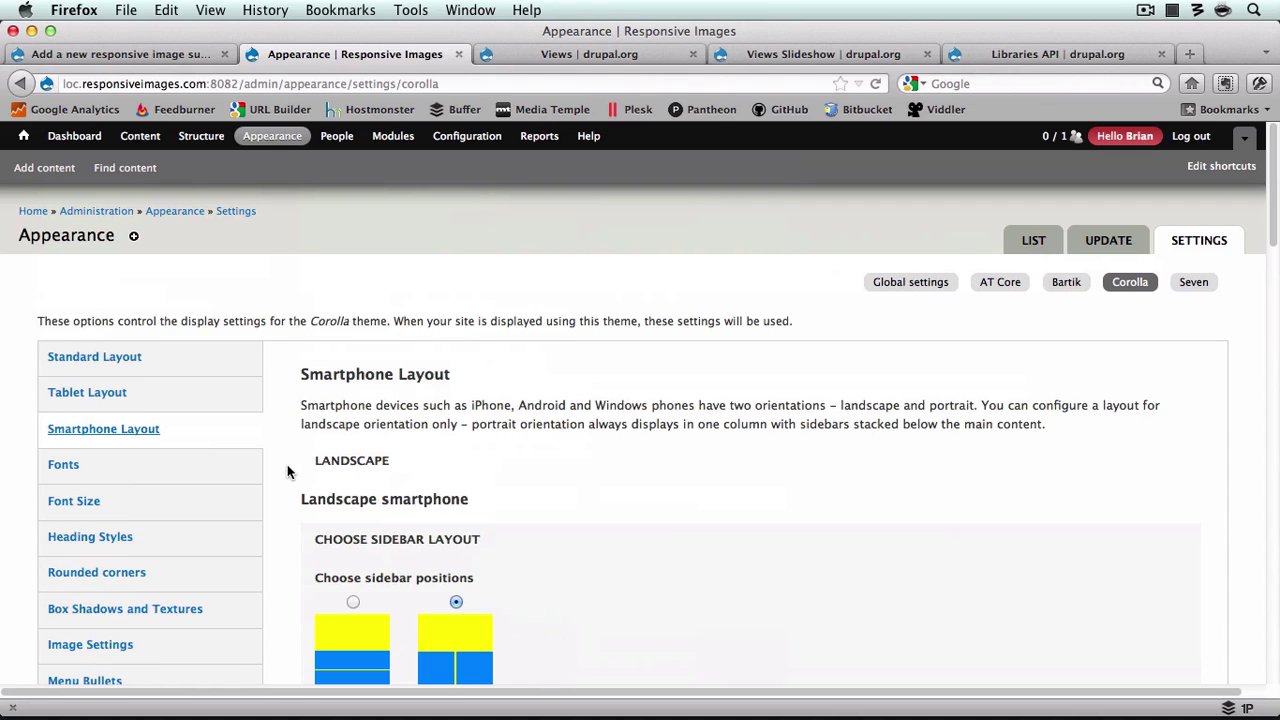
click(227, 362)
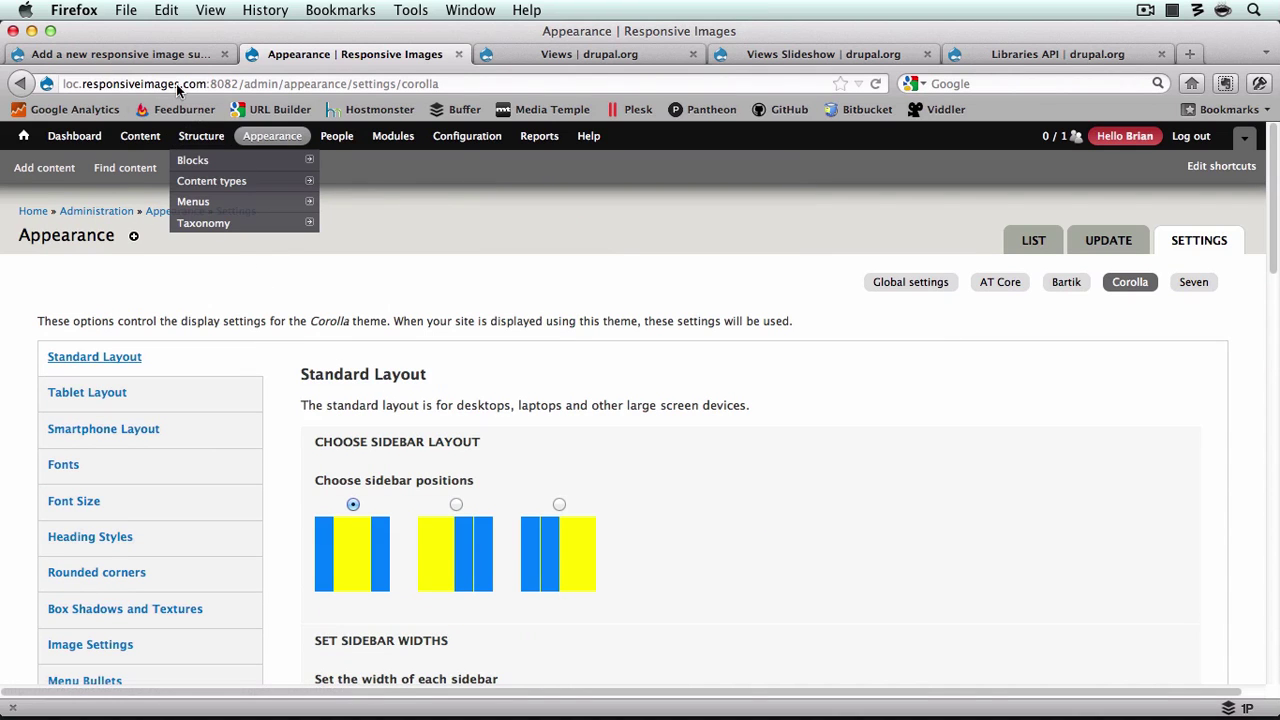
Step: Return to the new responsive image suffix form and set both its administrative title and label to "Standard"
click(158, 59)
click(118, 314)
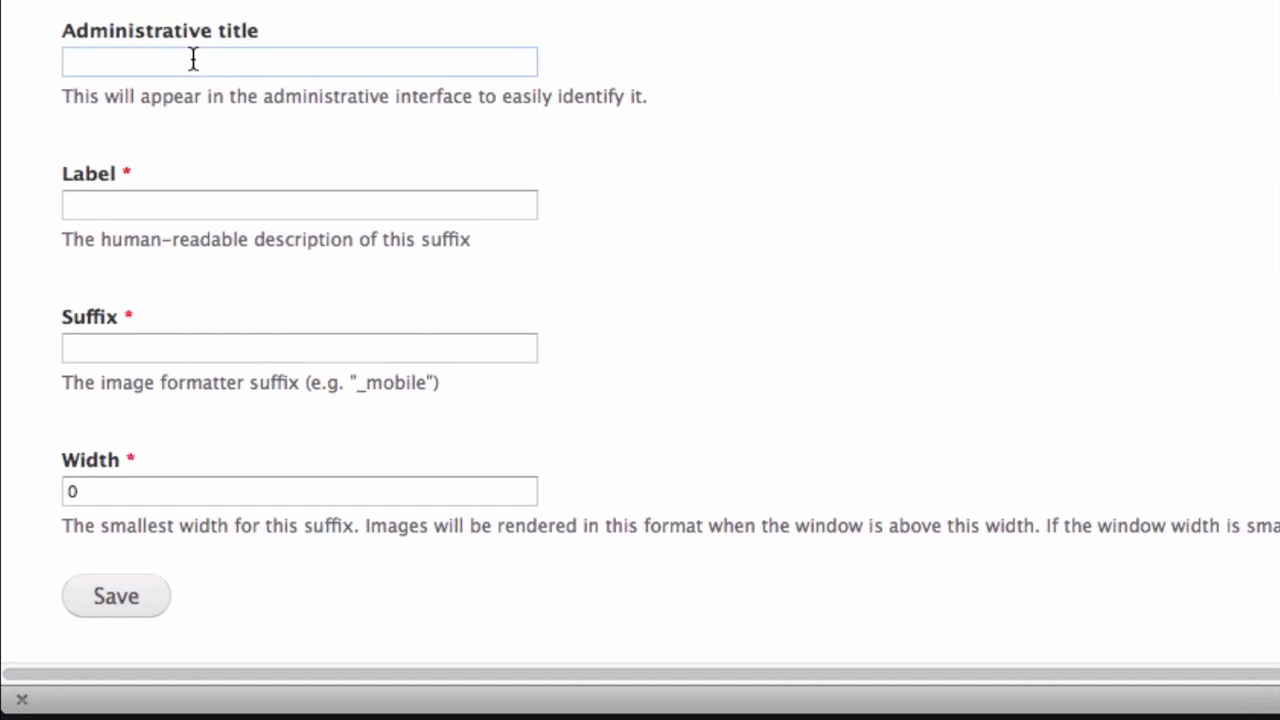
text(Stan)
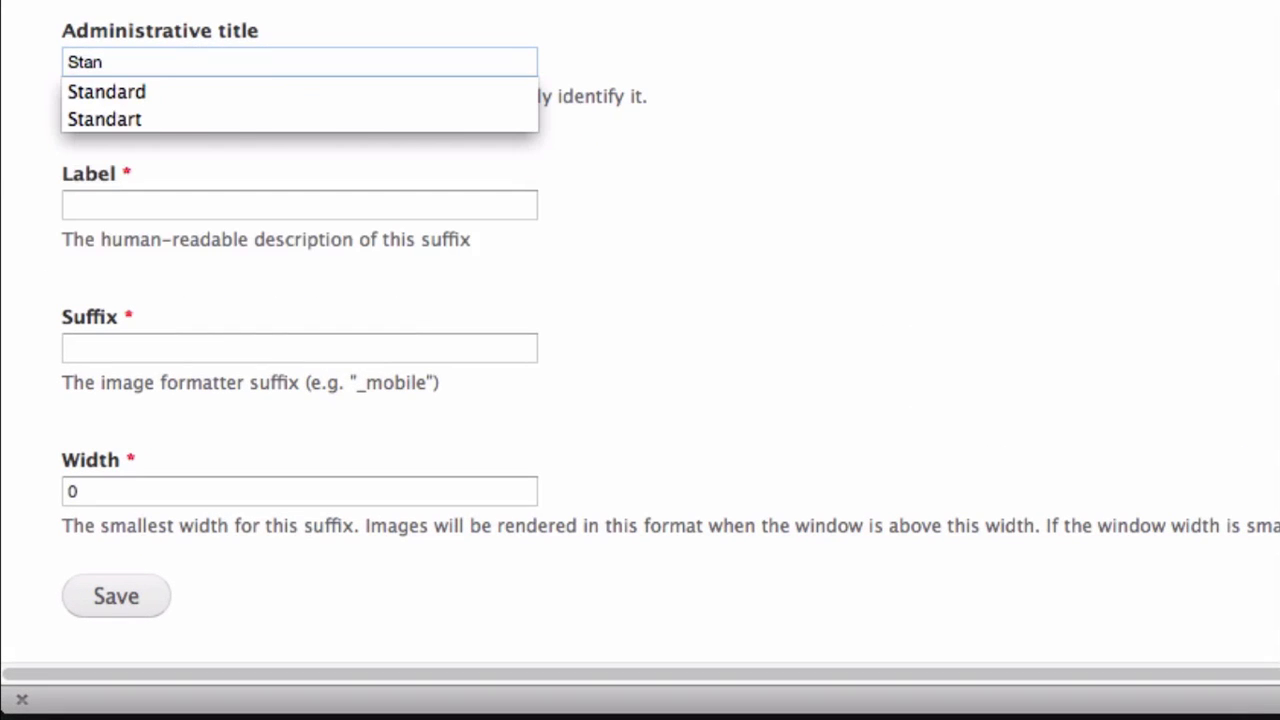
key(Down)
key(Return)
key(Tab)
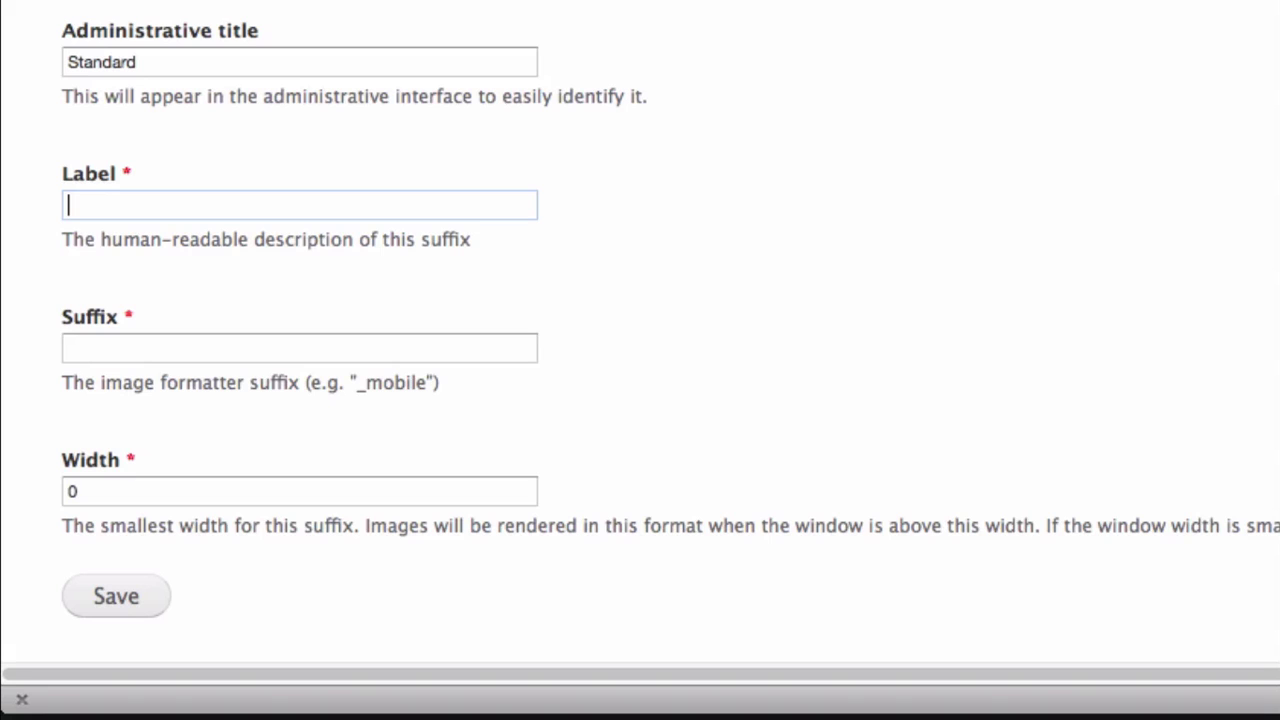
text(Stan)
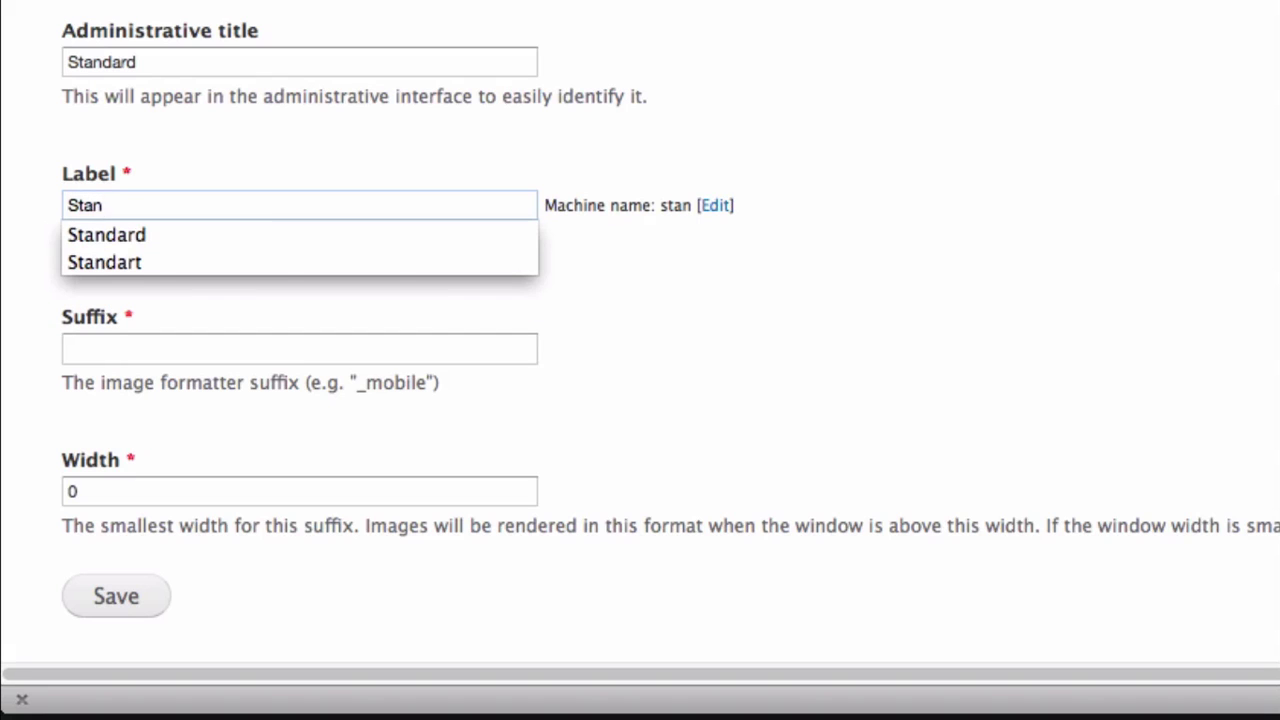
key(Down)
key(Return)
key(Tab)
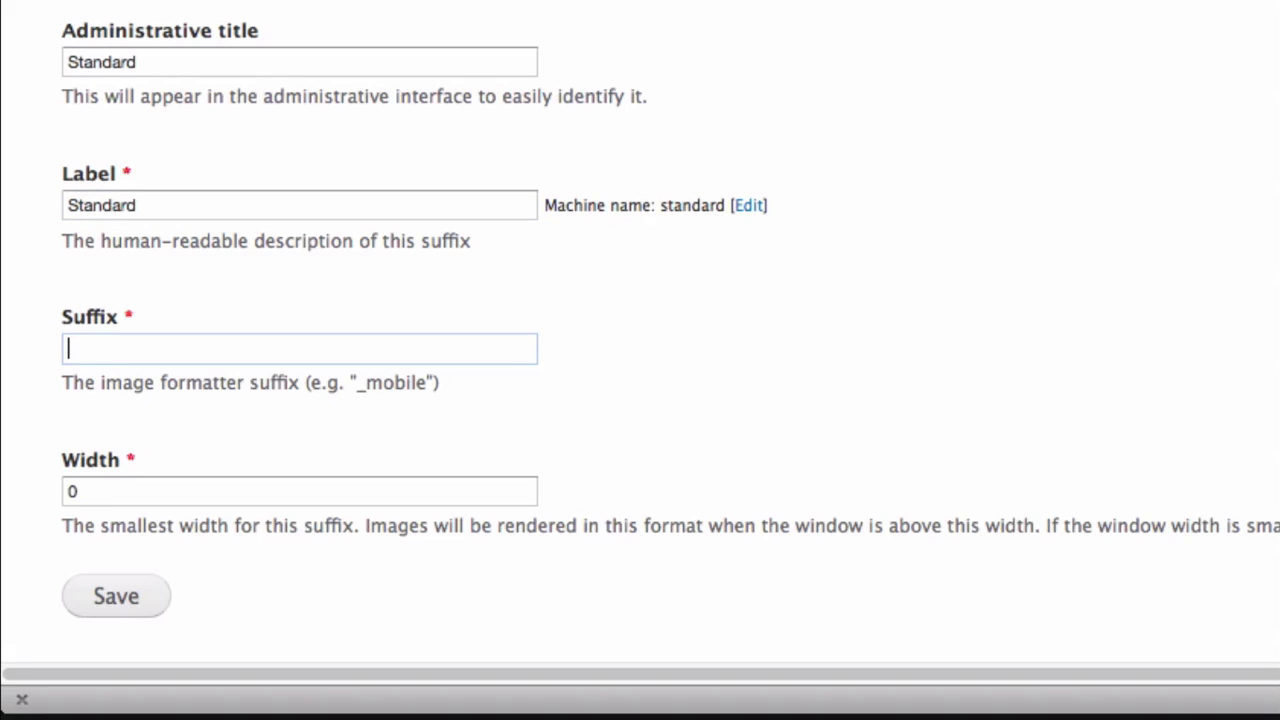
Step: Set the image formatter suffix of the Standard entry to "_standard"
text(_stan)
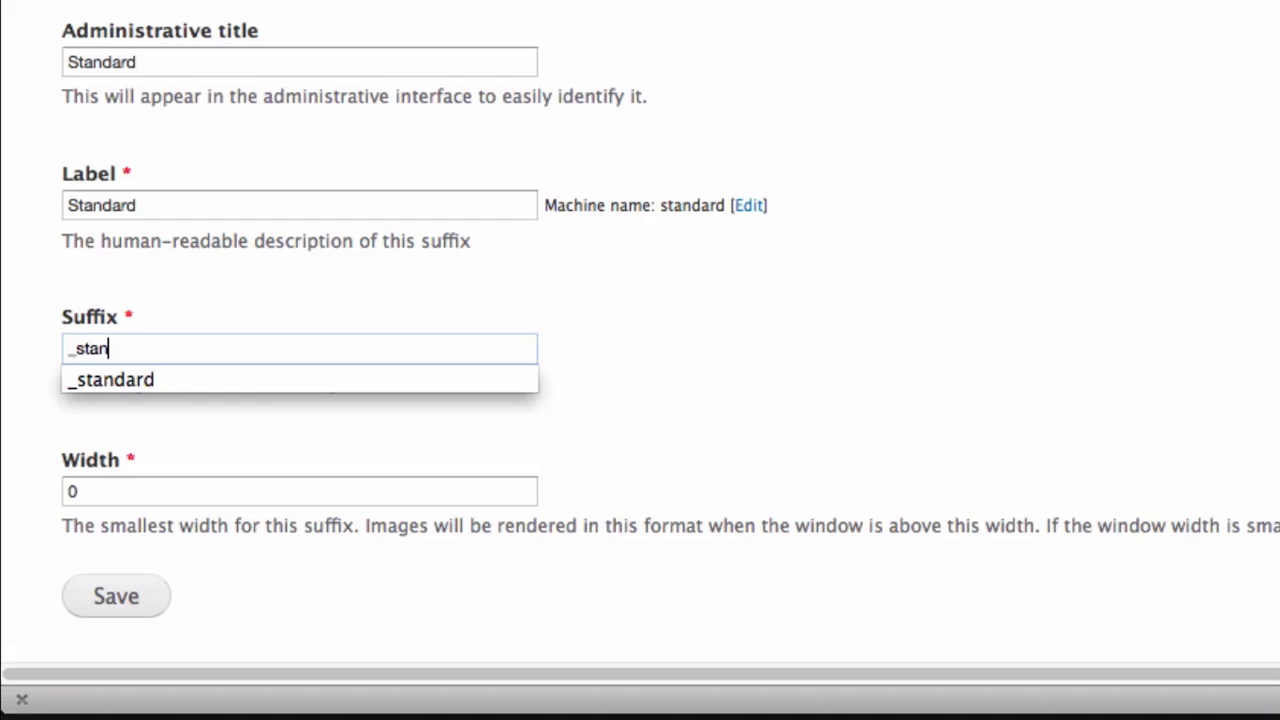
key(Down)
key(Return)
key(Tab)
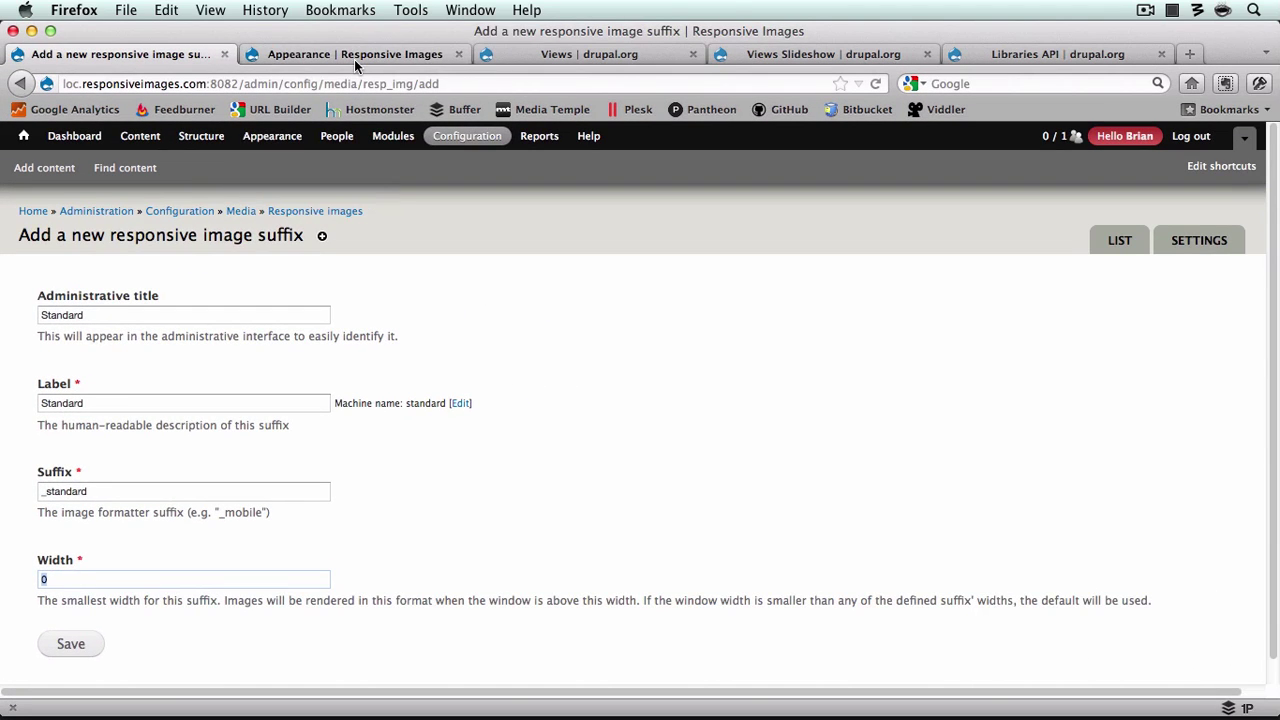
Step: Check the standard layout in the Corolla settings, then set the Standard suffix's width to 1025 and save it
click(354, 59)
scroll(356, 404, down, 5)
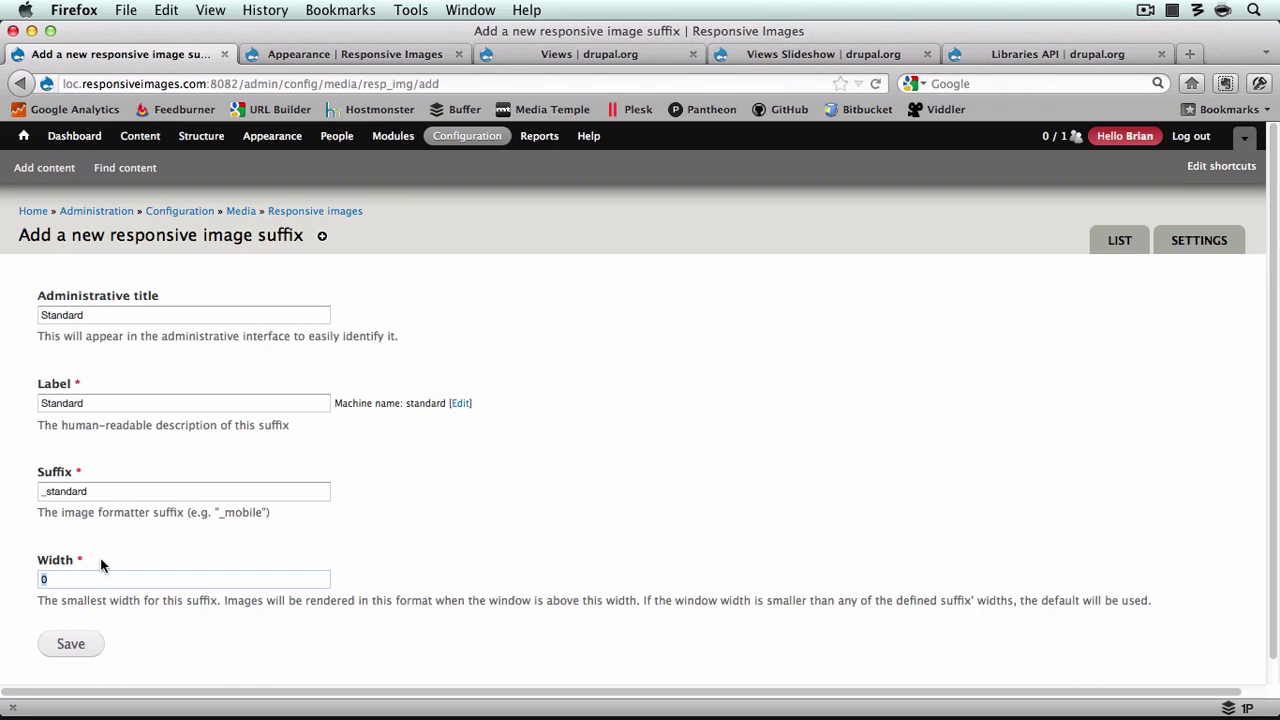
text(1025)
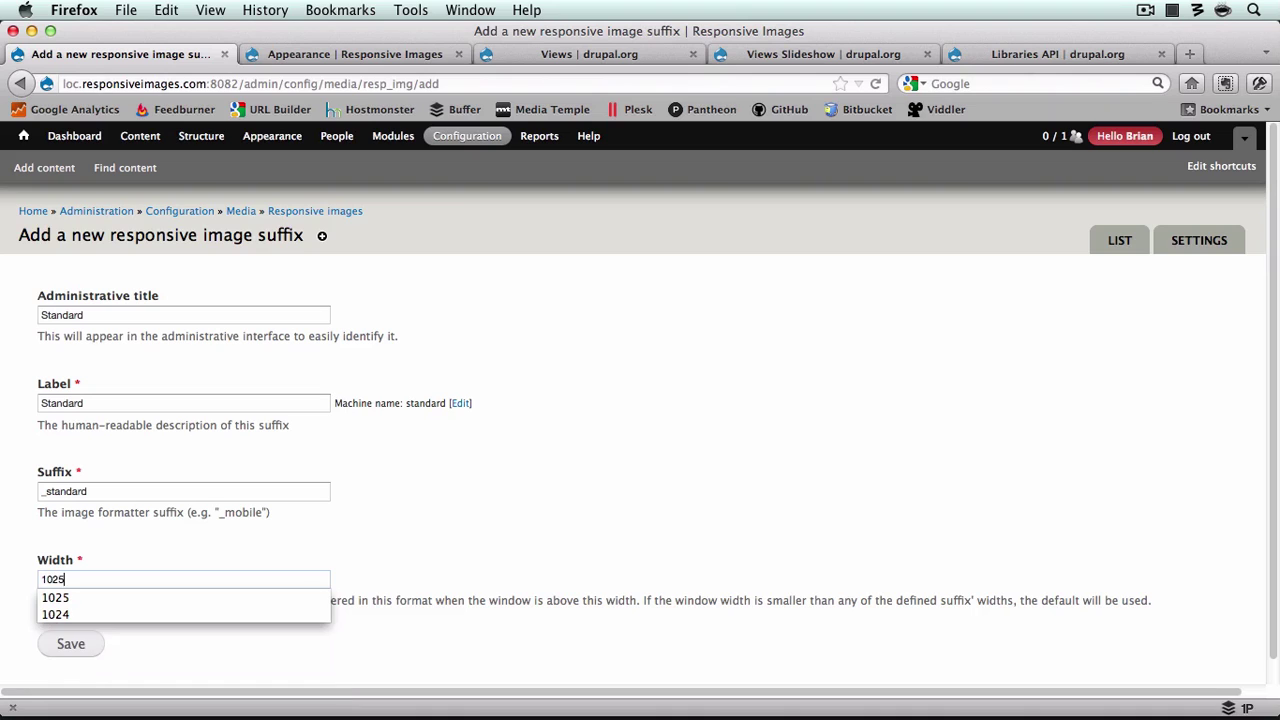
click(78, 645)
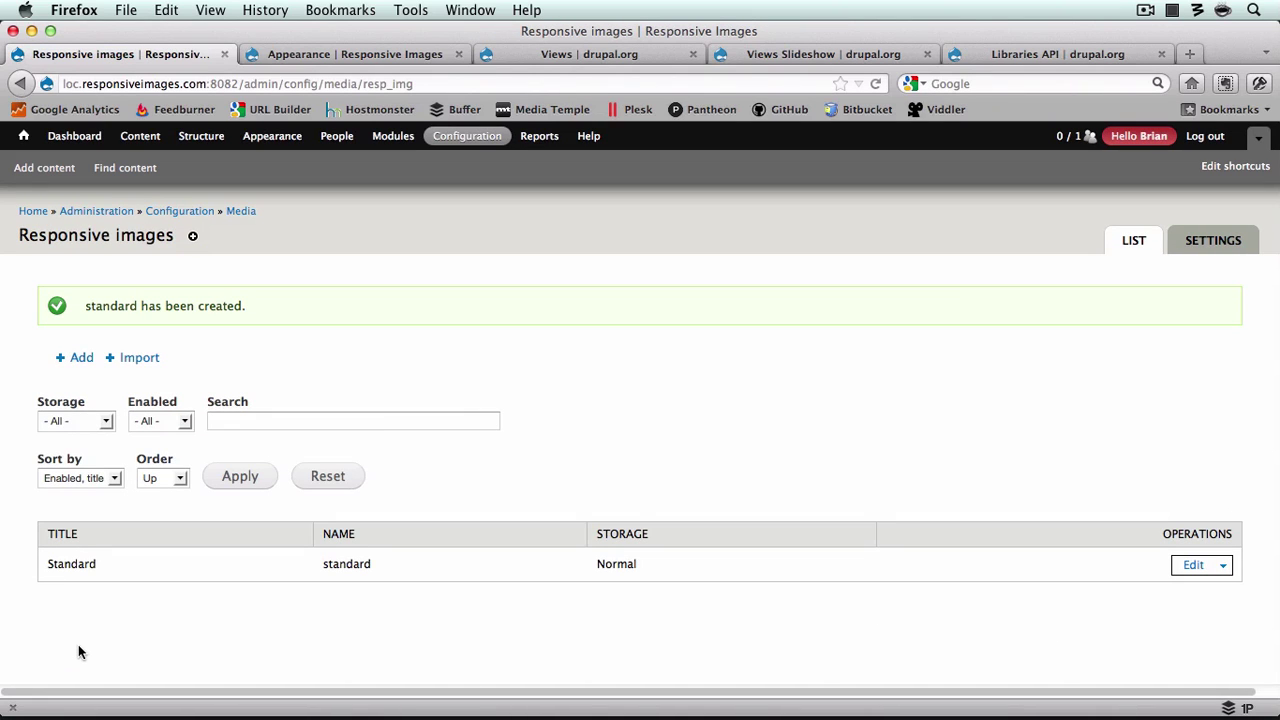
Step: Add another responsive image suffix with "Tablet Landscape" as both administrative title and label
click(85, 365)
click(209, 311)
text(Tabl)
key(Down)
key(Down)
key(Return)
key(Tab)
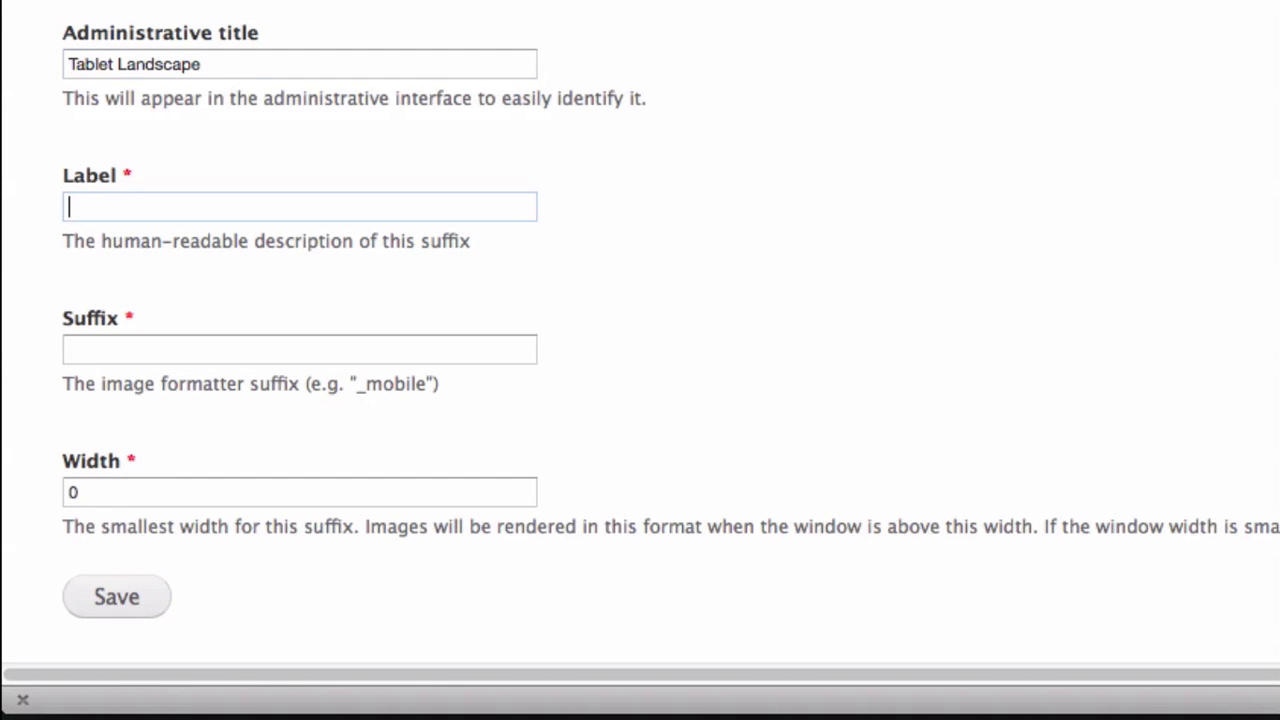
text(Tab)
key(Down)
key(Down)
key(Return)
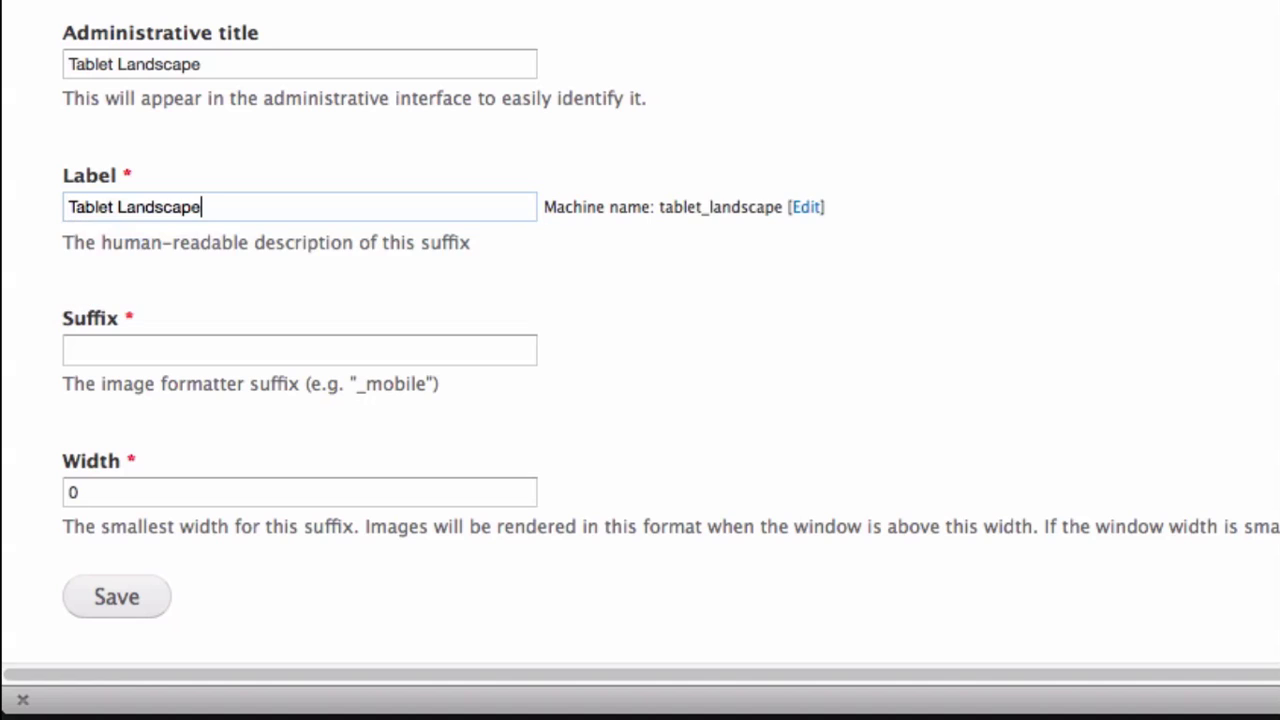
Step: Set the image formatter suffix of the Tablet Landscape entry to "_tabland"
click(69, 349)
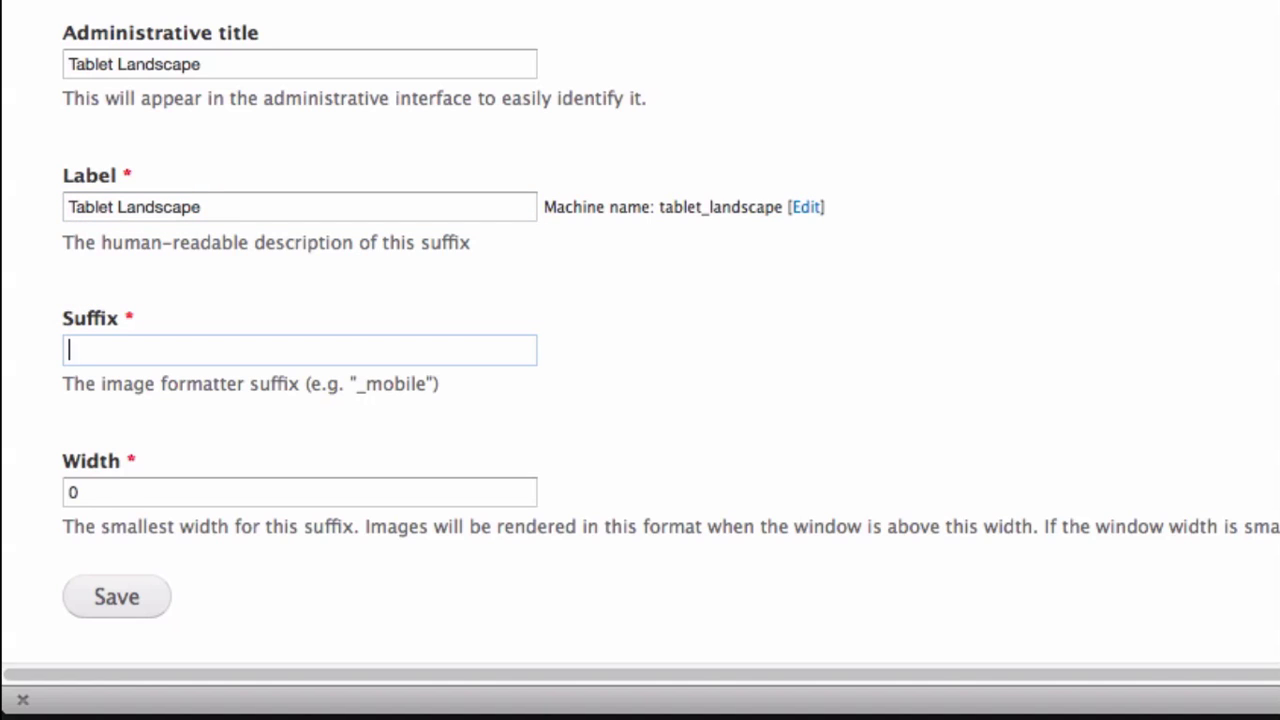
text(_ta)
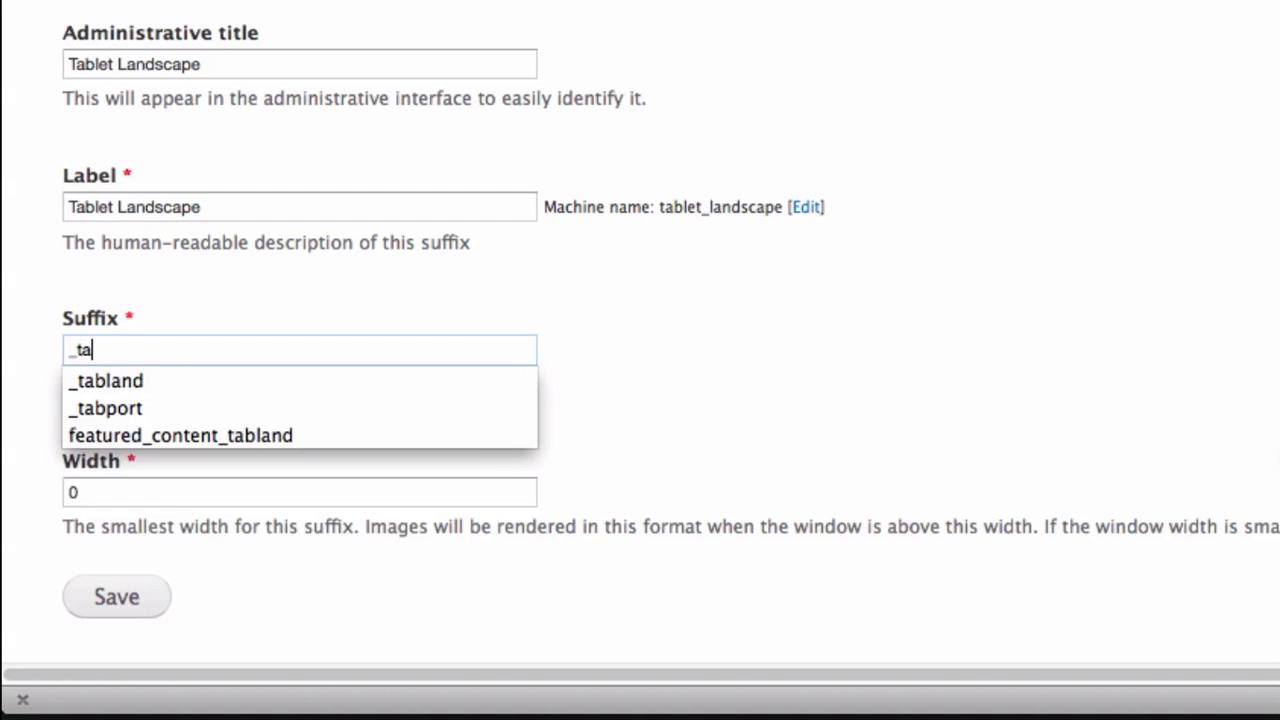
text(bland)
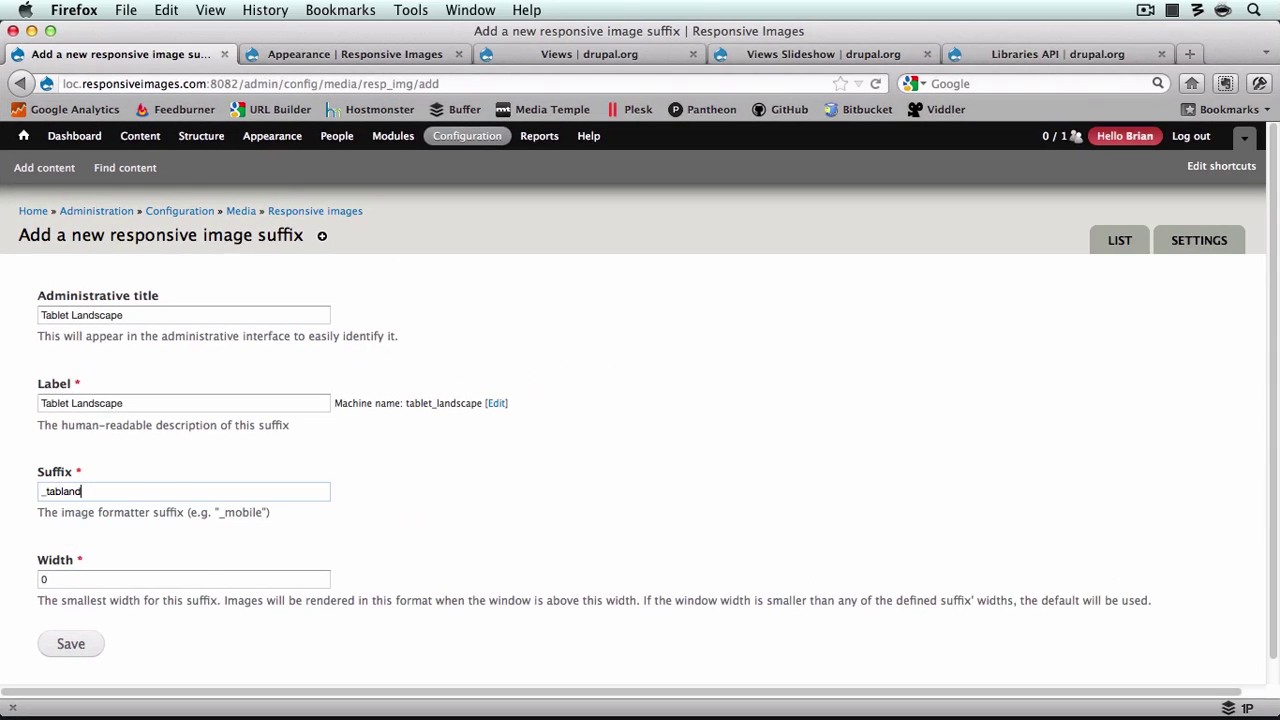
key(Tab)
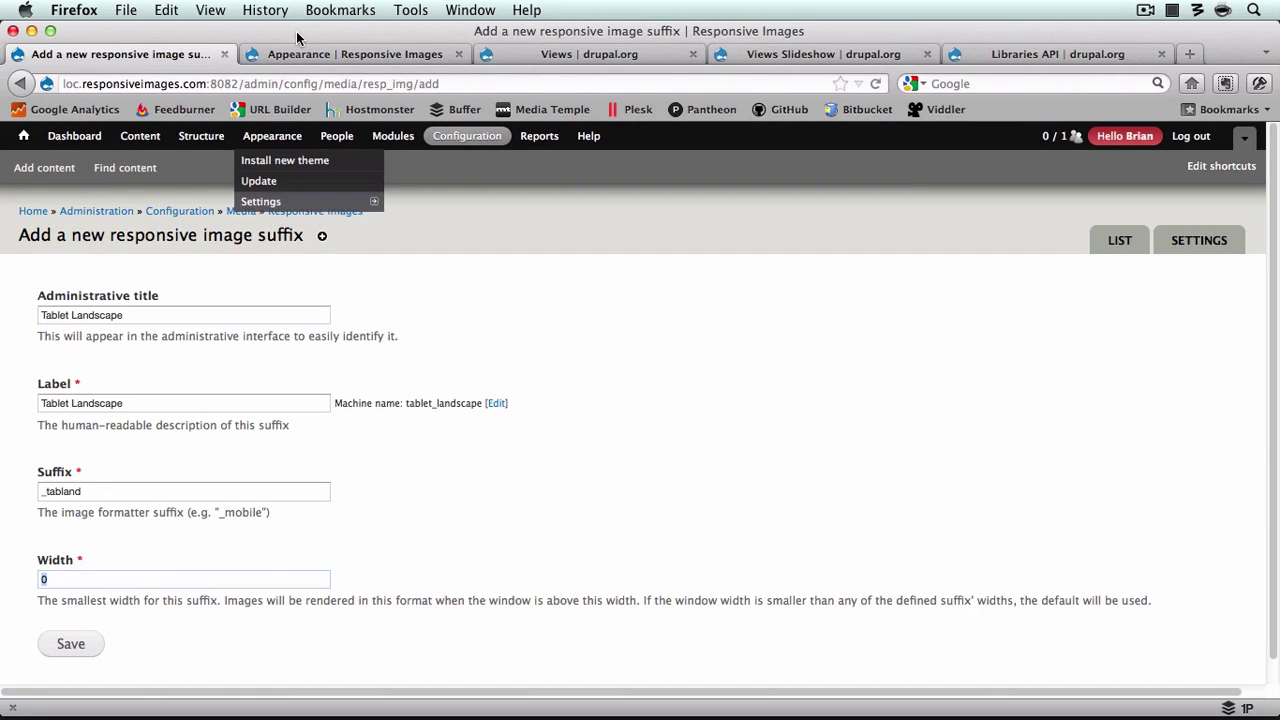
Step: Check the tablet landscape media query in the Corolla settings, then set the Tablet Landscape suffix's width to 769 and save it
click(355, 54)
scroll(215, 185, up, 5)
click(186, 175)
scroll(280, 389, down, 5)
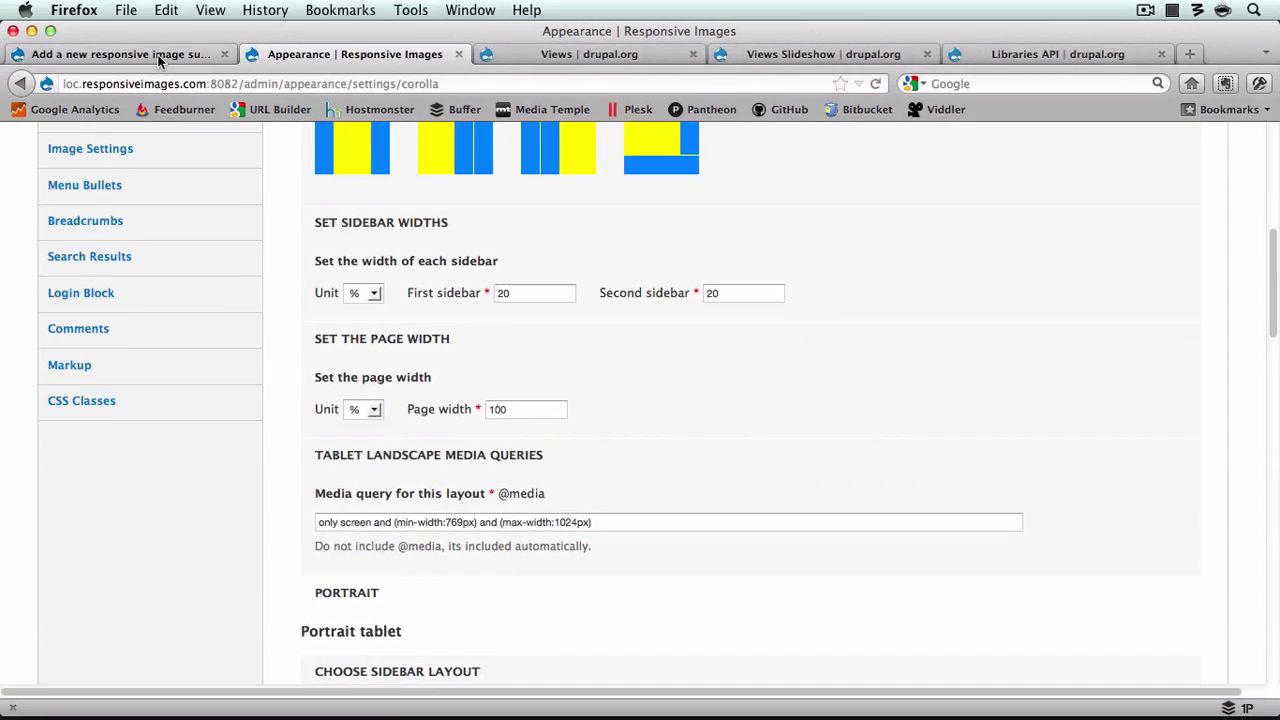
click(157, 57)
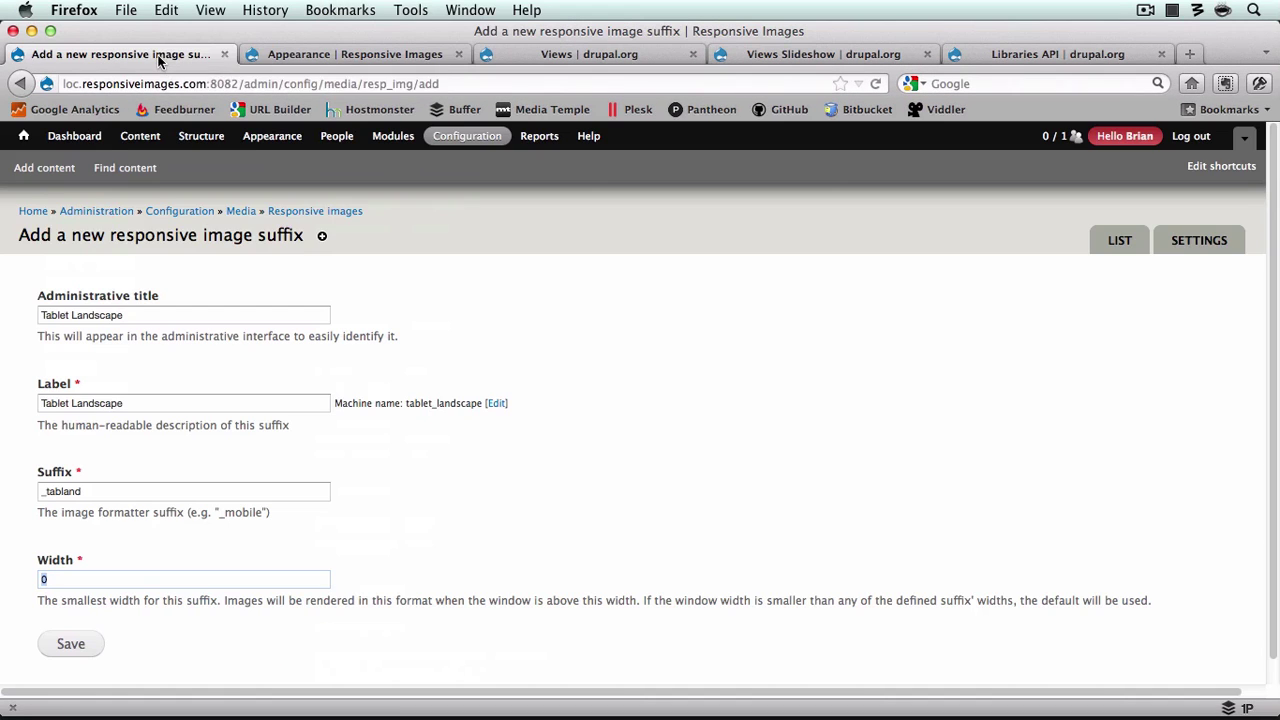
text(769)
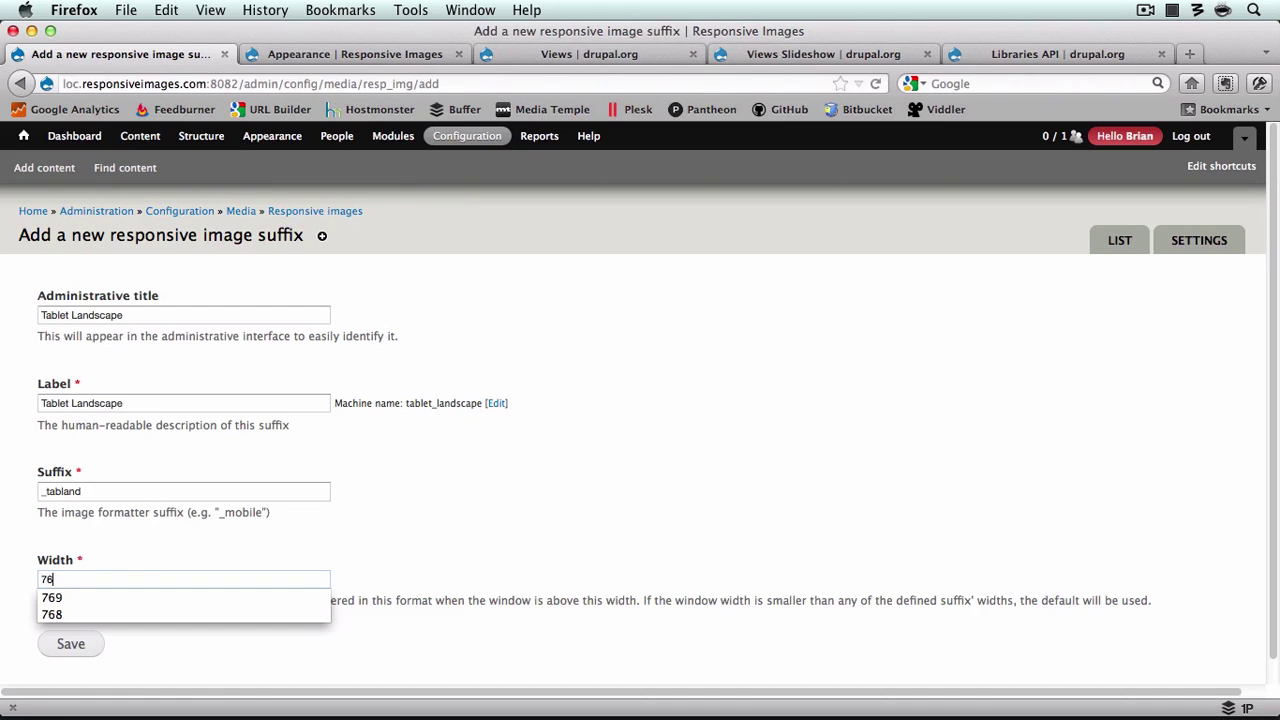
click(84, 641)
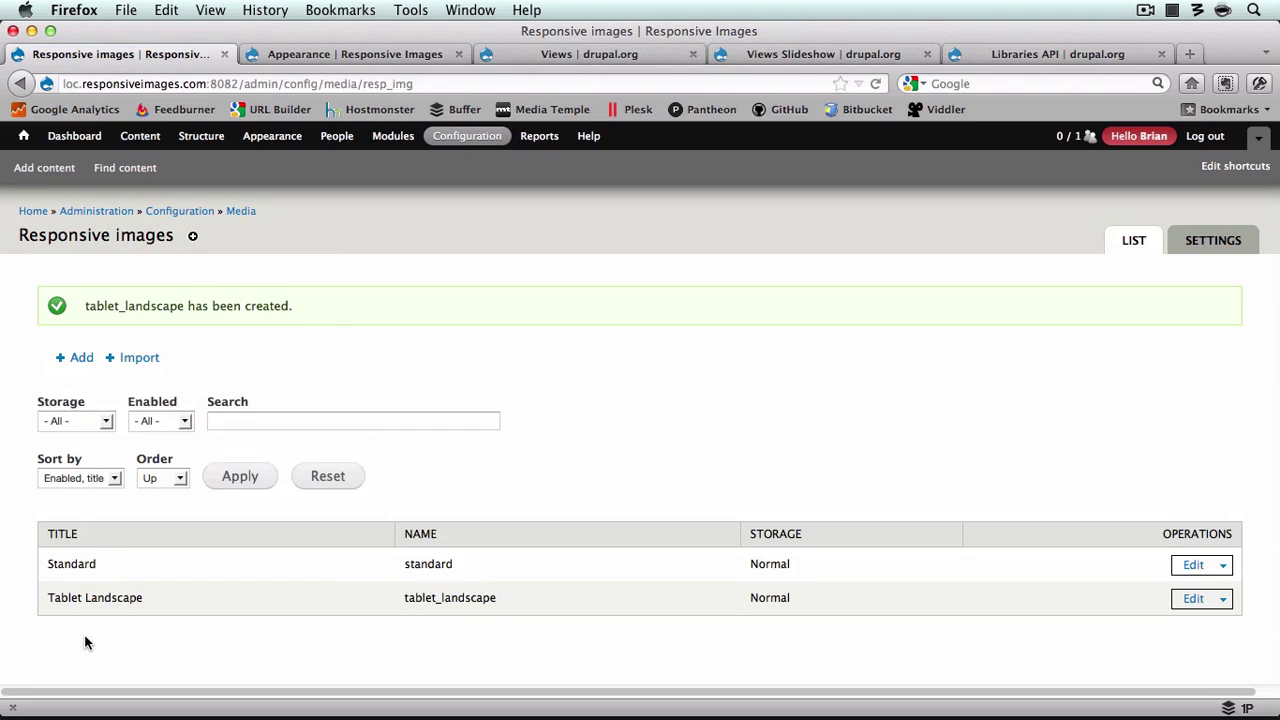
Step: Add another responsive image suffix with title and label "Tablet Portrait" and the suffix "_tabport"
click(80, 357)
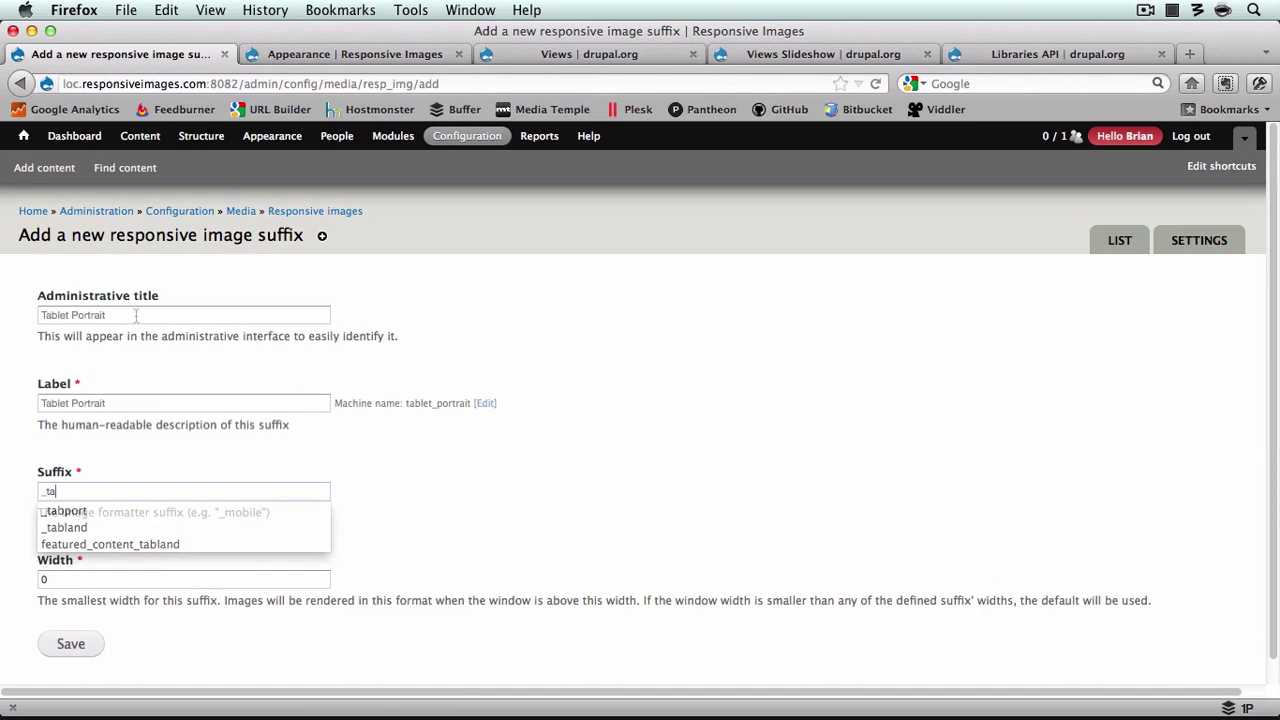
text(bport)
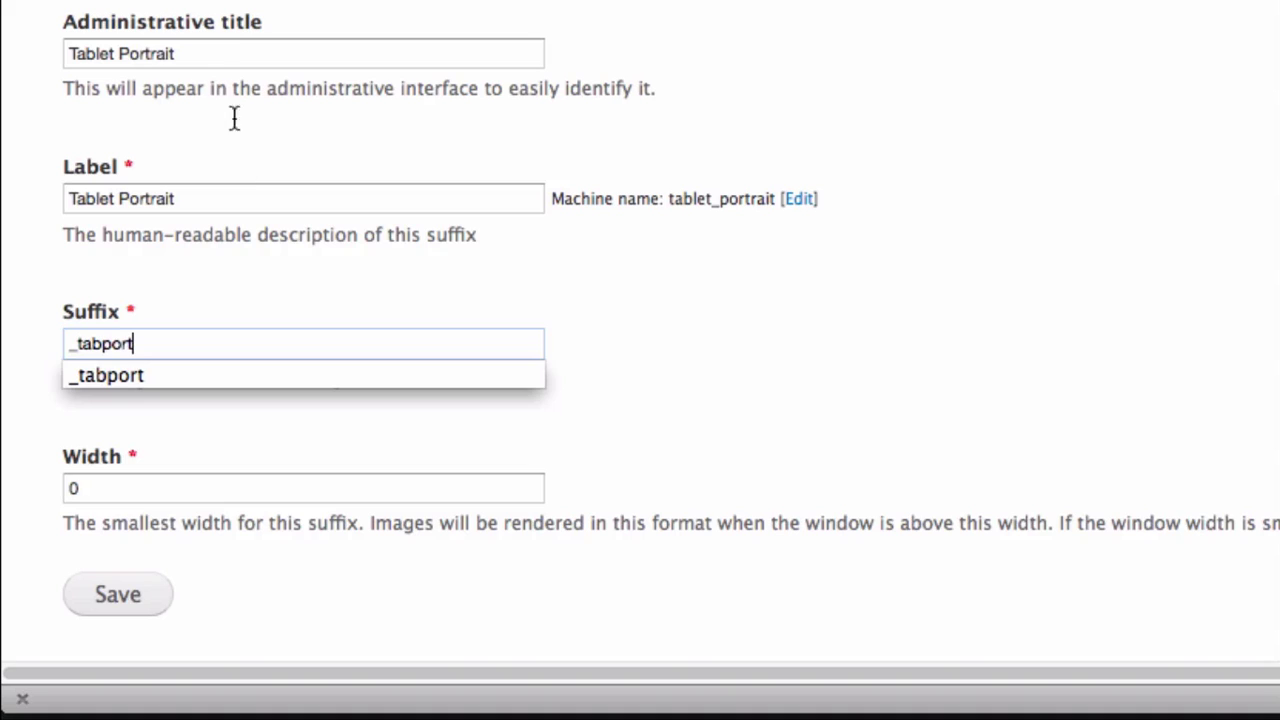
key(Tab)
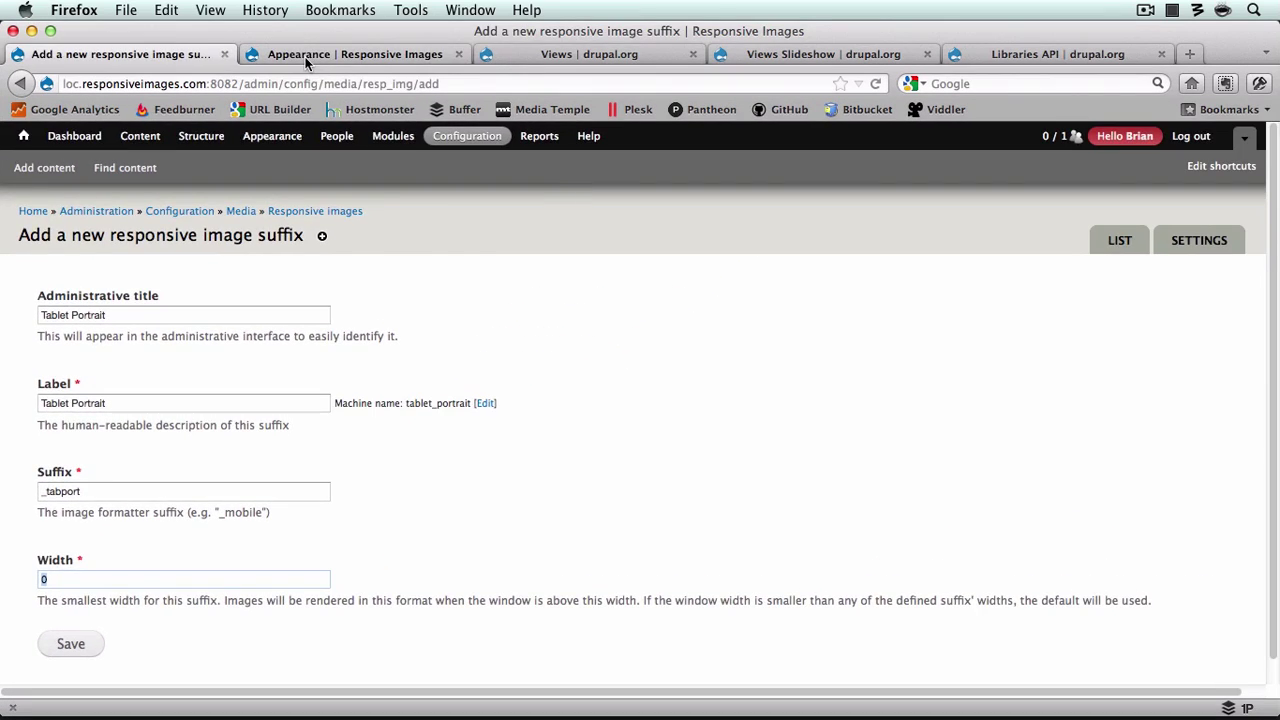
Step: Check the tablet portrait media query in the Corolla settings, then set the Tablet Portrait suffix's width to 481 and save it
click(312, 58)
scroll(355, 456, down, 5)
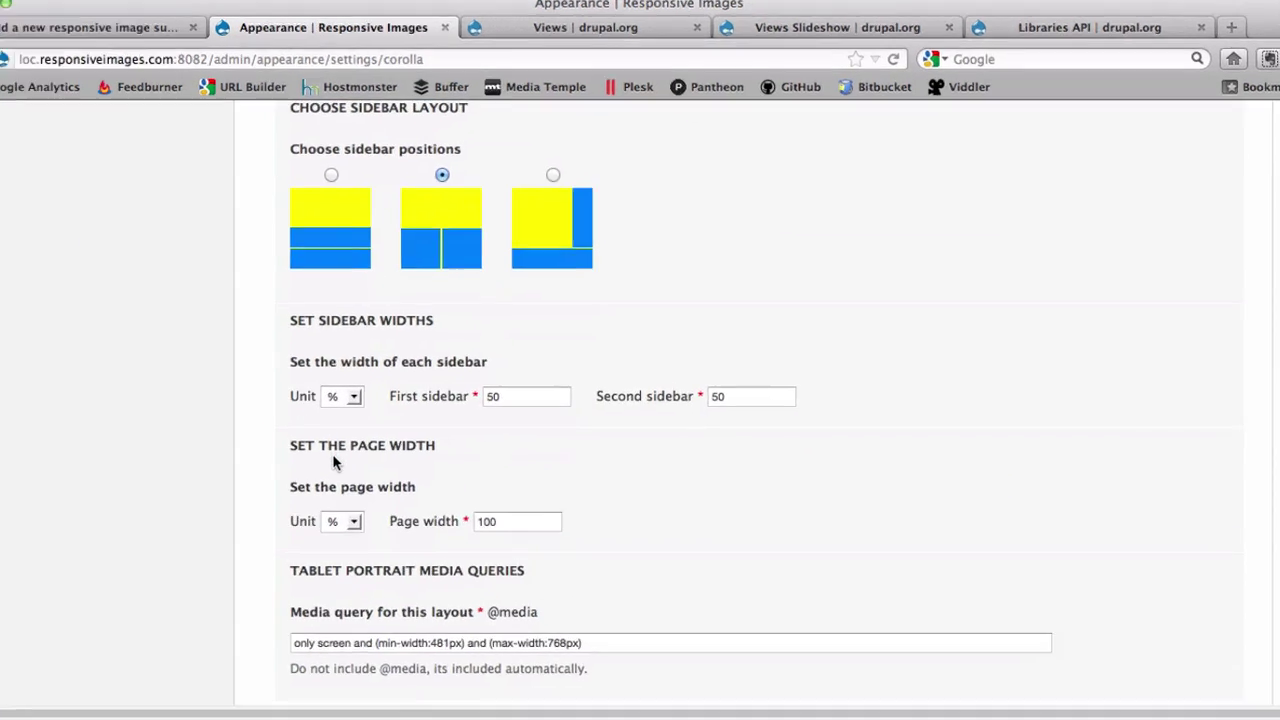
scroll(335, 462, down, 2)
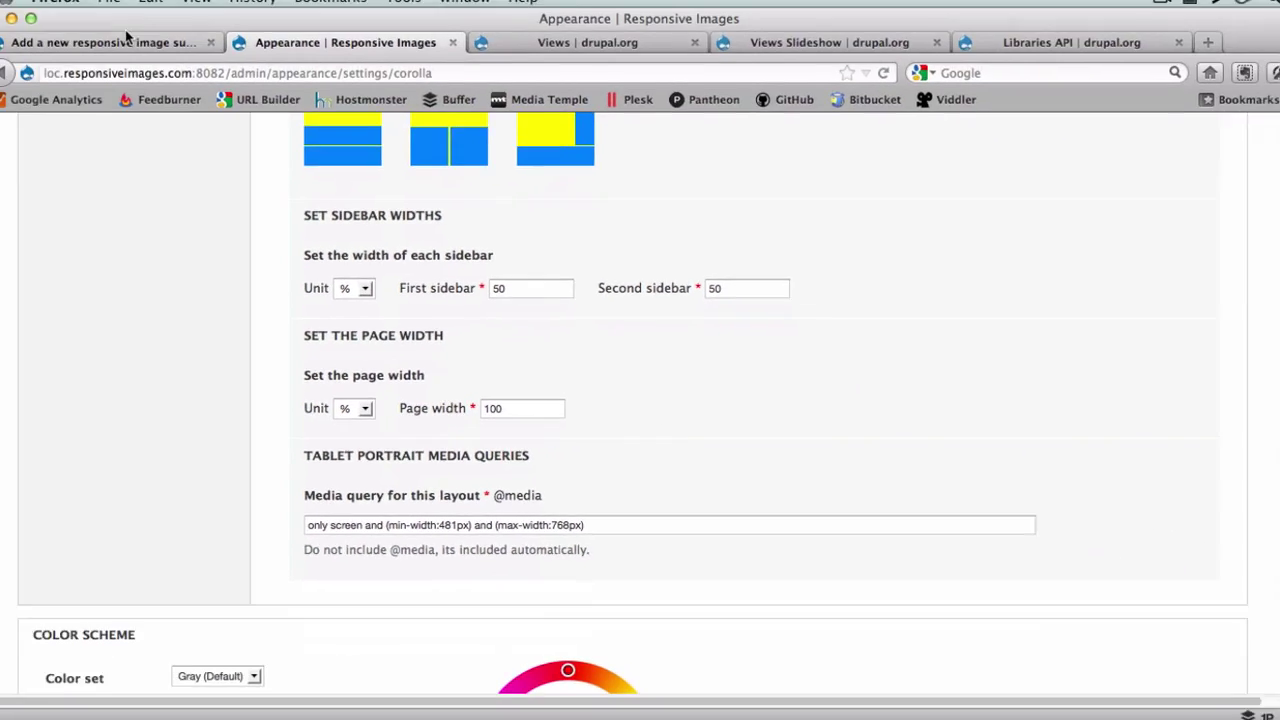
click(127, 41)
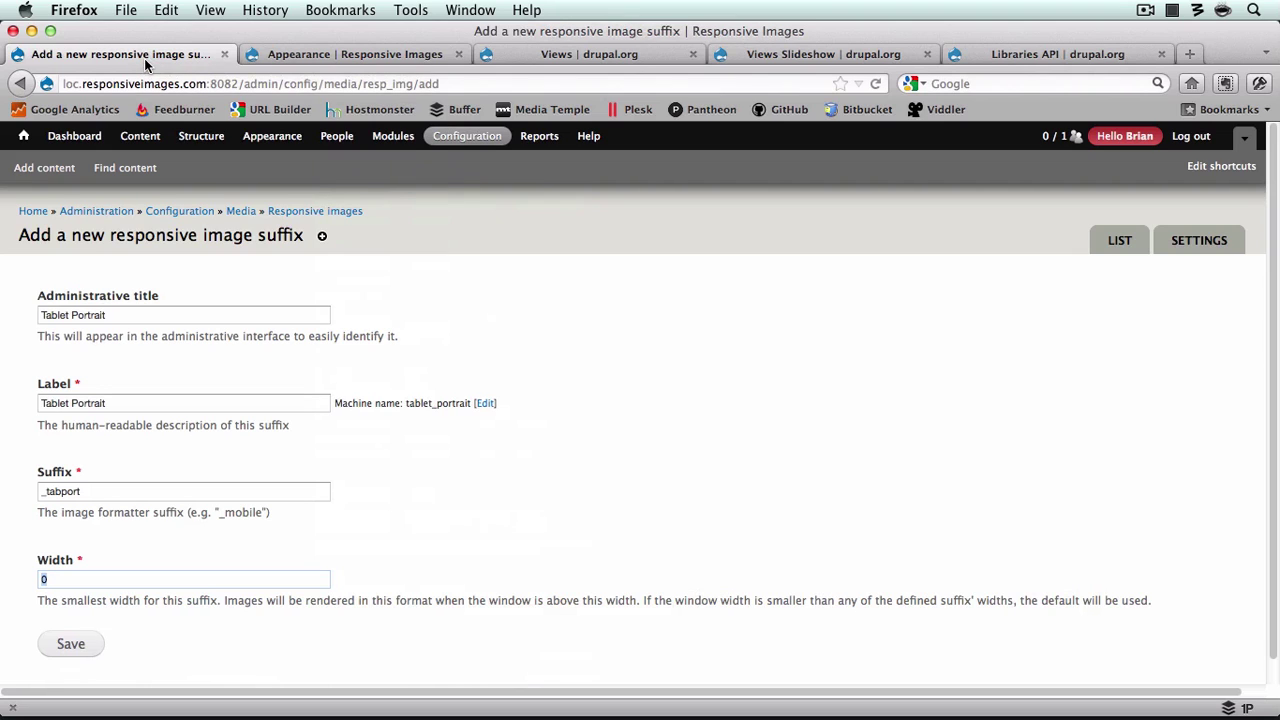
text(481)
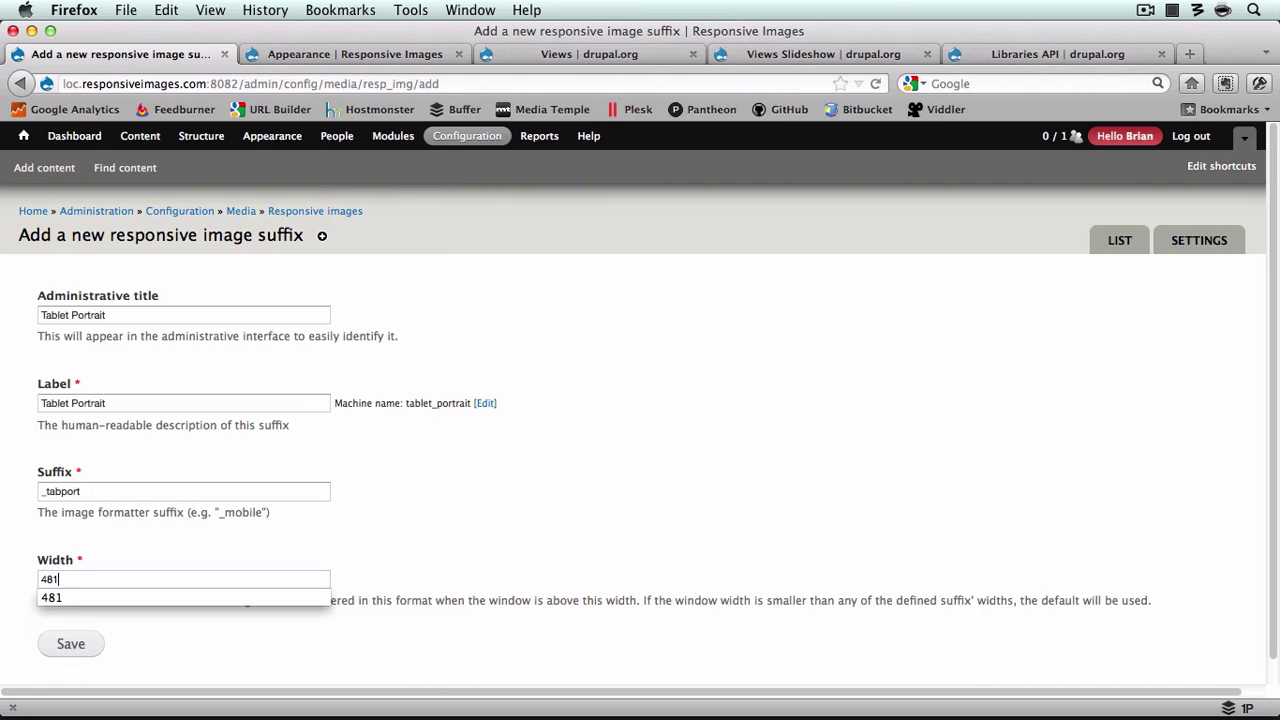
click(70, 644)
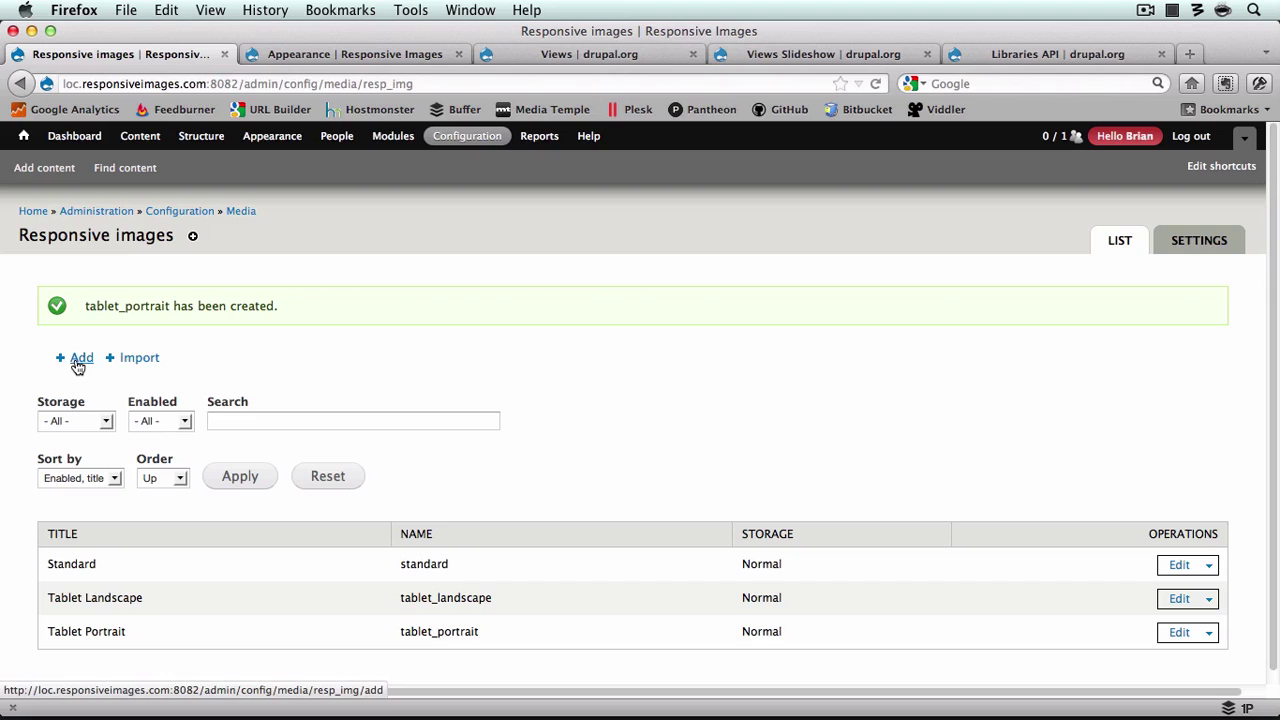
Step: Add another responsive image suffix with title and label "Smartphone Landscape" and the suffix "_smartland"
click(78, 366)
text(Smartphone Landscape)
key(Tab)
text(Smartphone Landscape)
key(Tab)
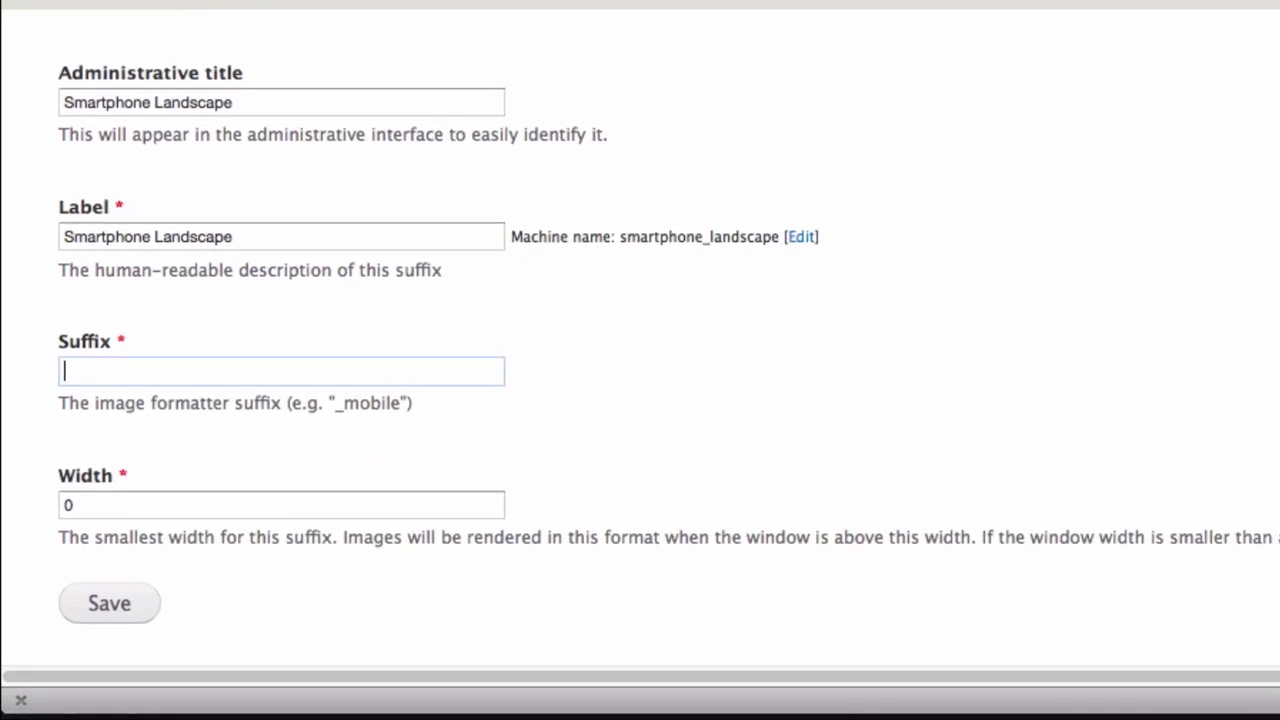
text(_)
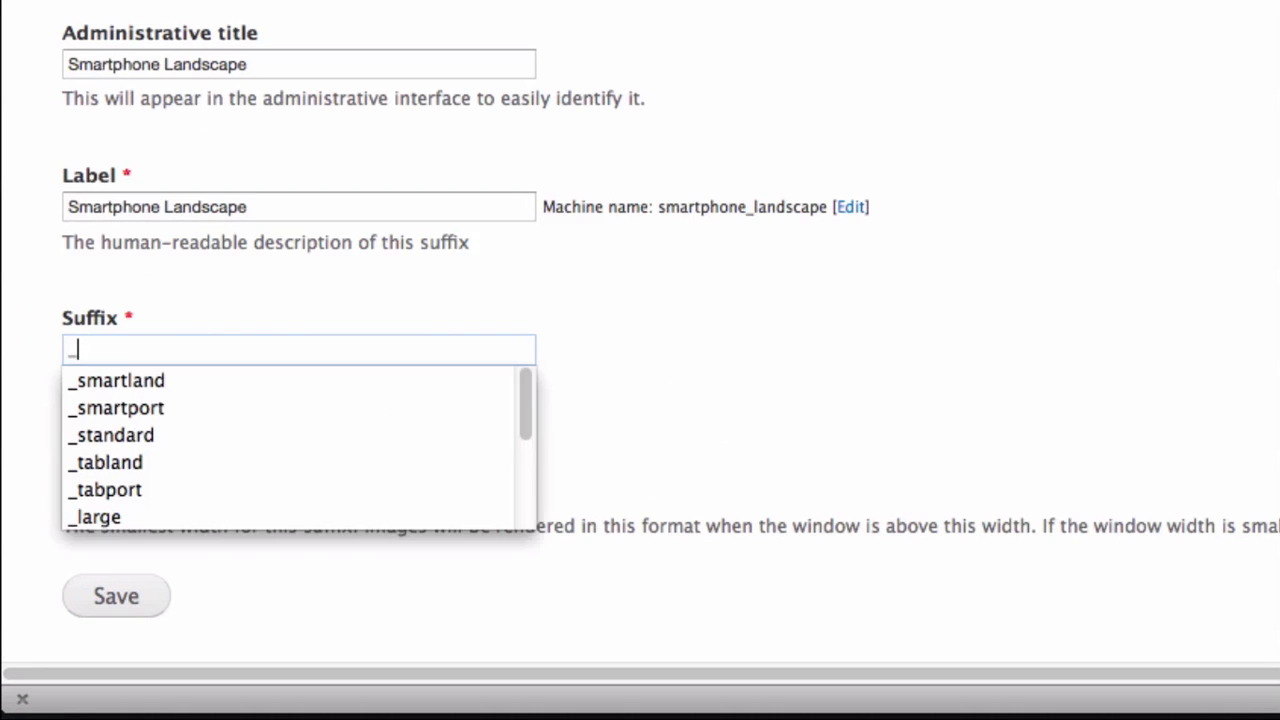
text(s)
key(Down)
key(Return)
key(Tab)
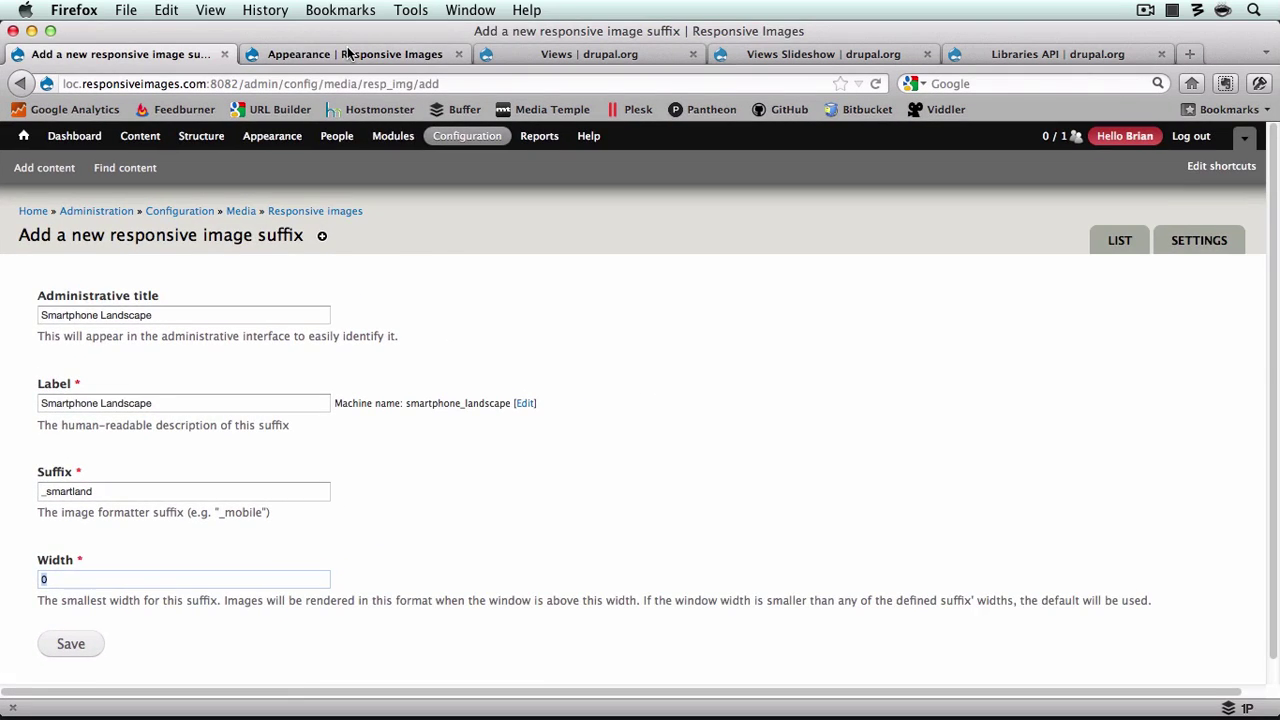
Step: Check Corolla's smartphone landscape media query, then set the Smartphone Landscape suffix's width to 321 and save it
click(355, 54)
scroll(174, 302, up, 10)
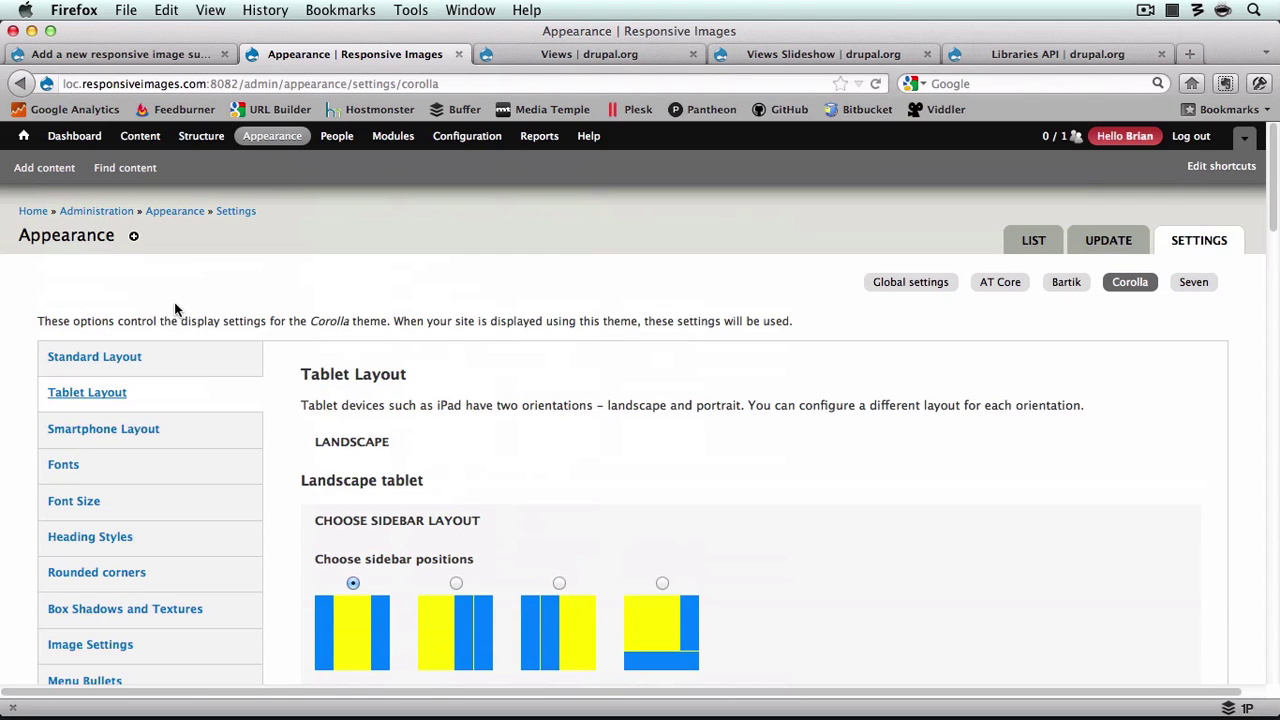
click(140, 430)
scroll(318, 545, down, 5)
scroll(318, 545, down, 1)
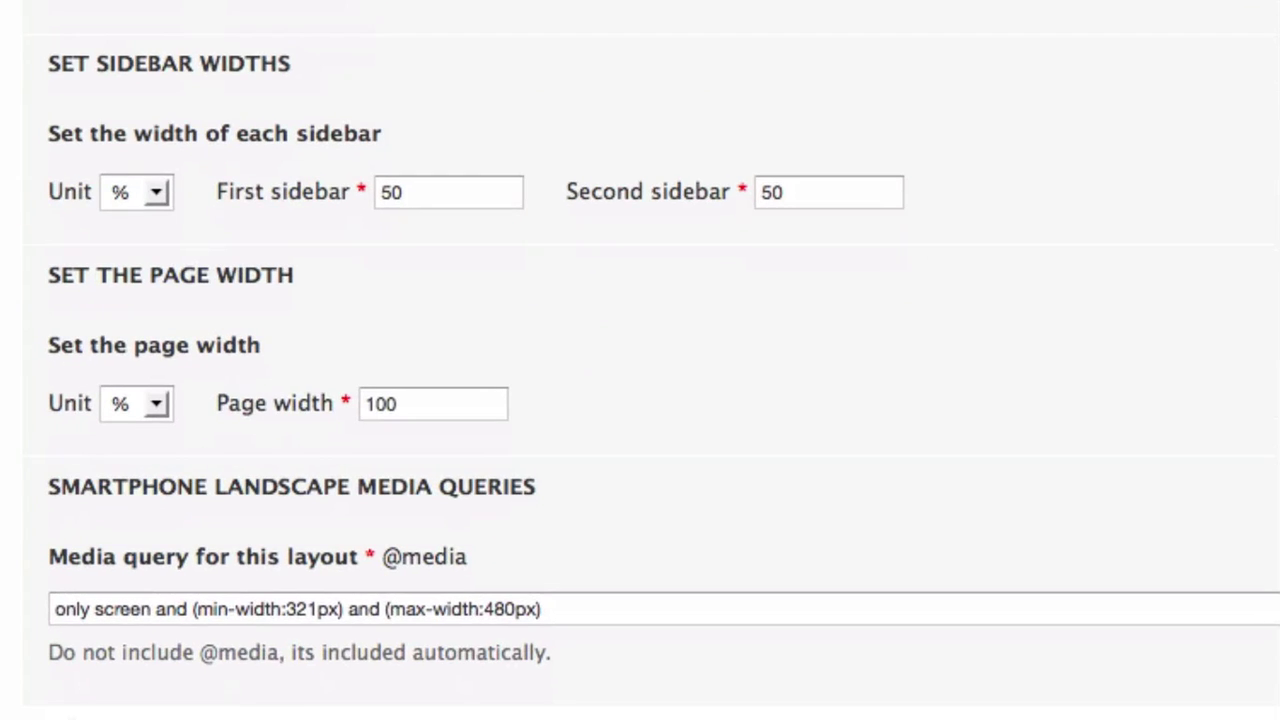
click(115, 54)
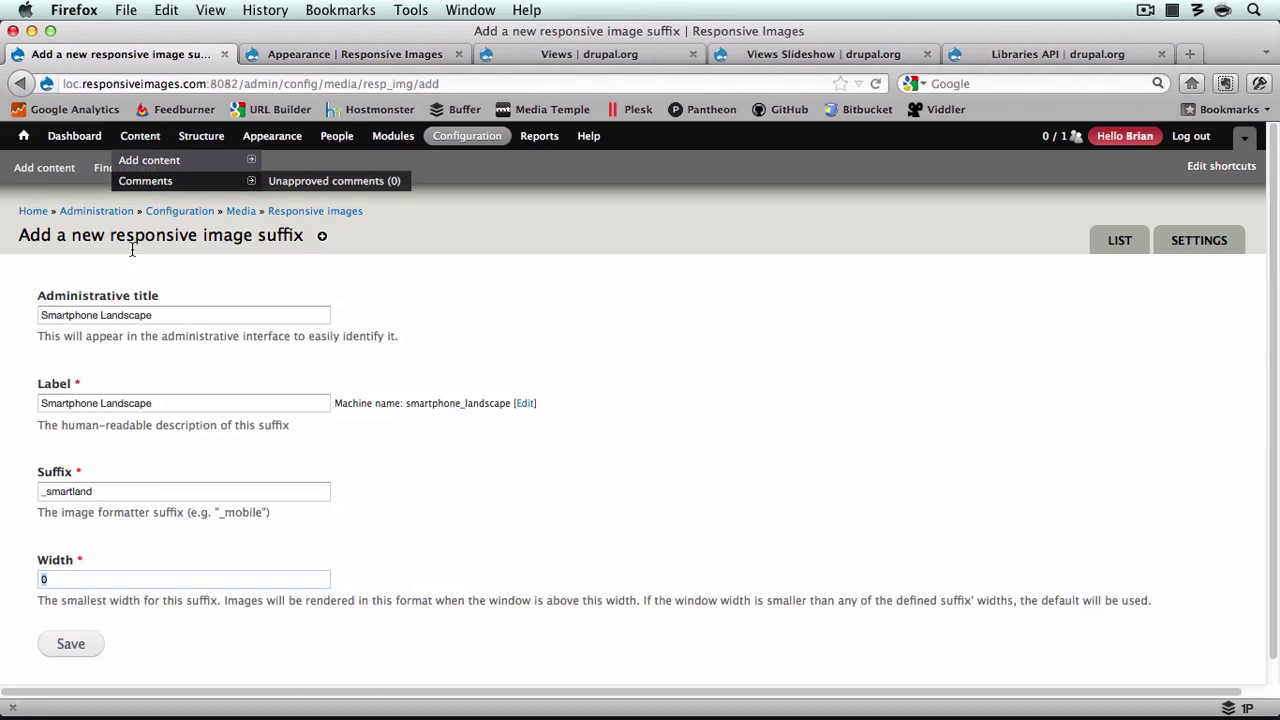
text(321)
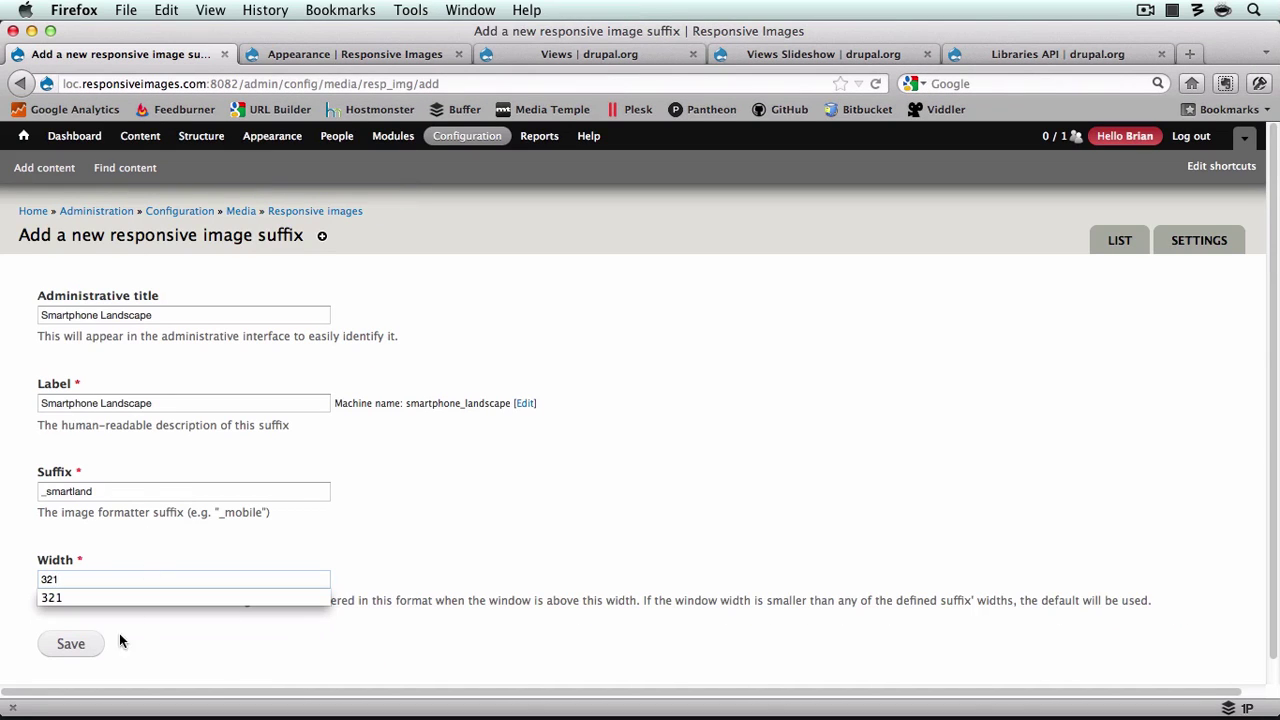
click(70, 643)
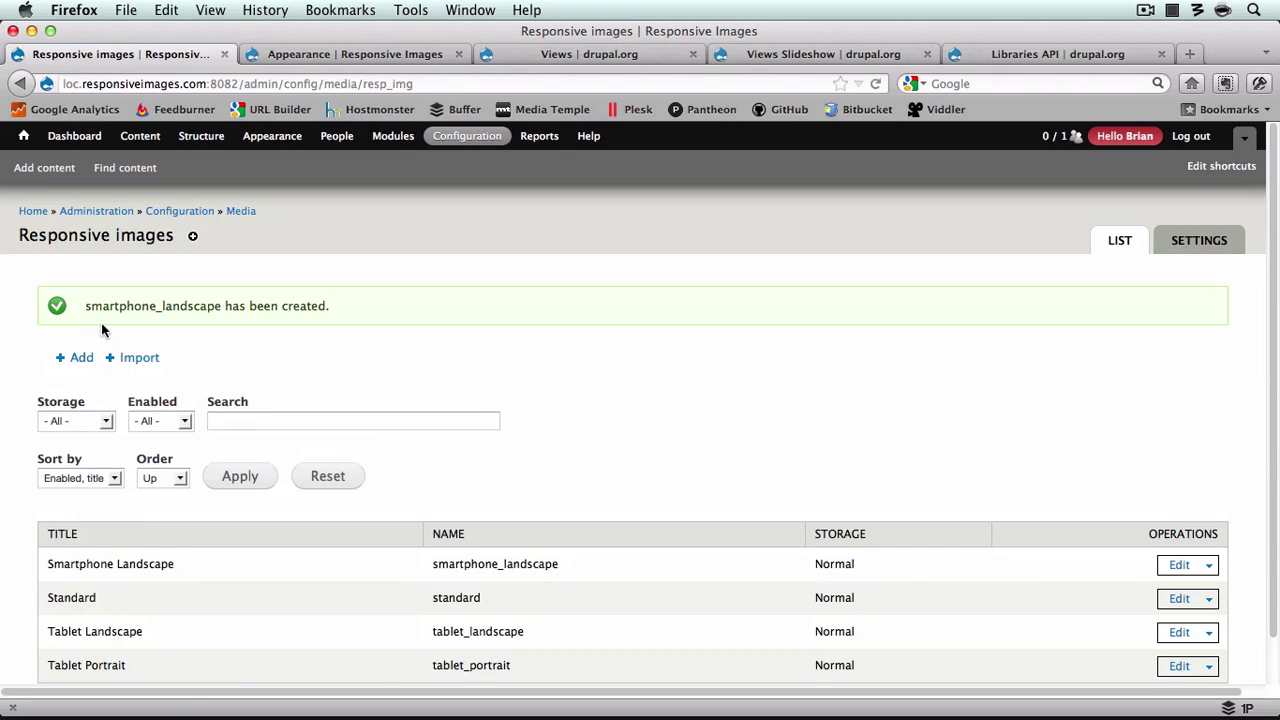
Step: Add another responsive image suffix with title and label "Smartphone Portrait" and the suffix "_smartport"
click(80, 360)
click(102, 311)
text(Smartphone Portrait)
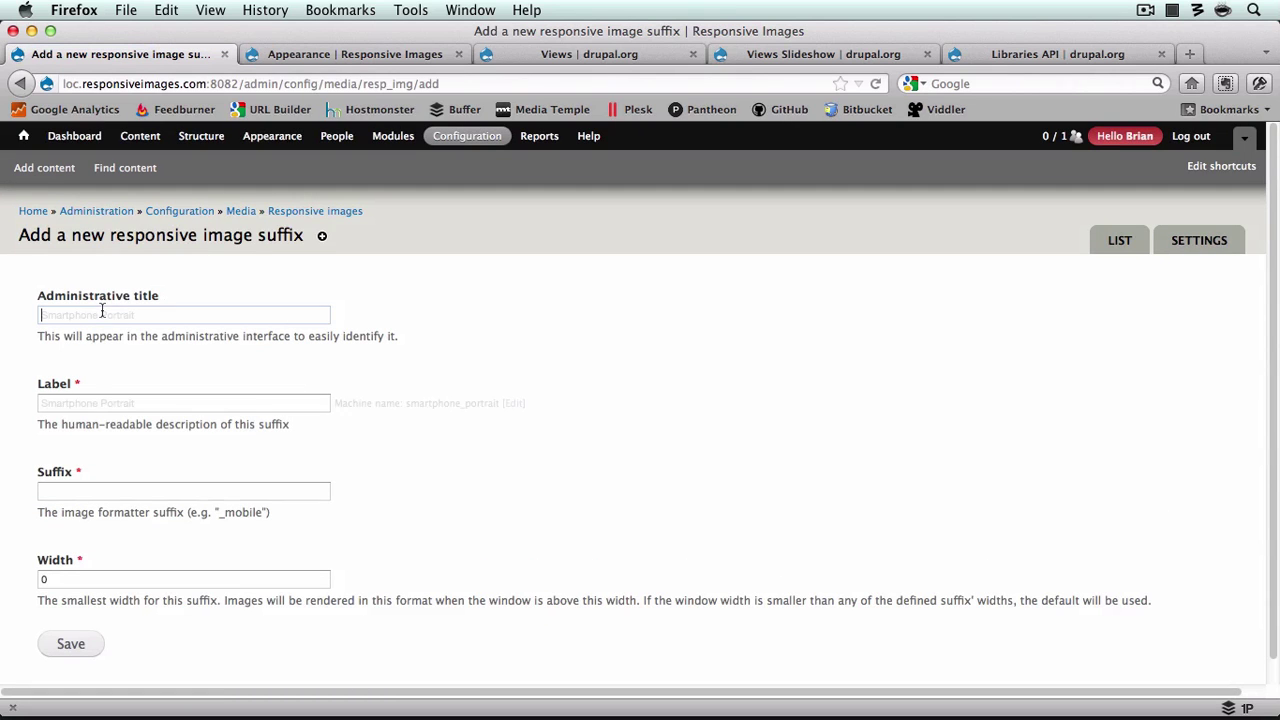
key(Tab)
key(Tab)
key(Tab)
text(_)
text(sm)
text(ar)
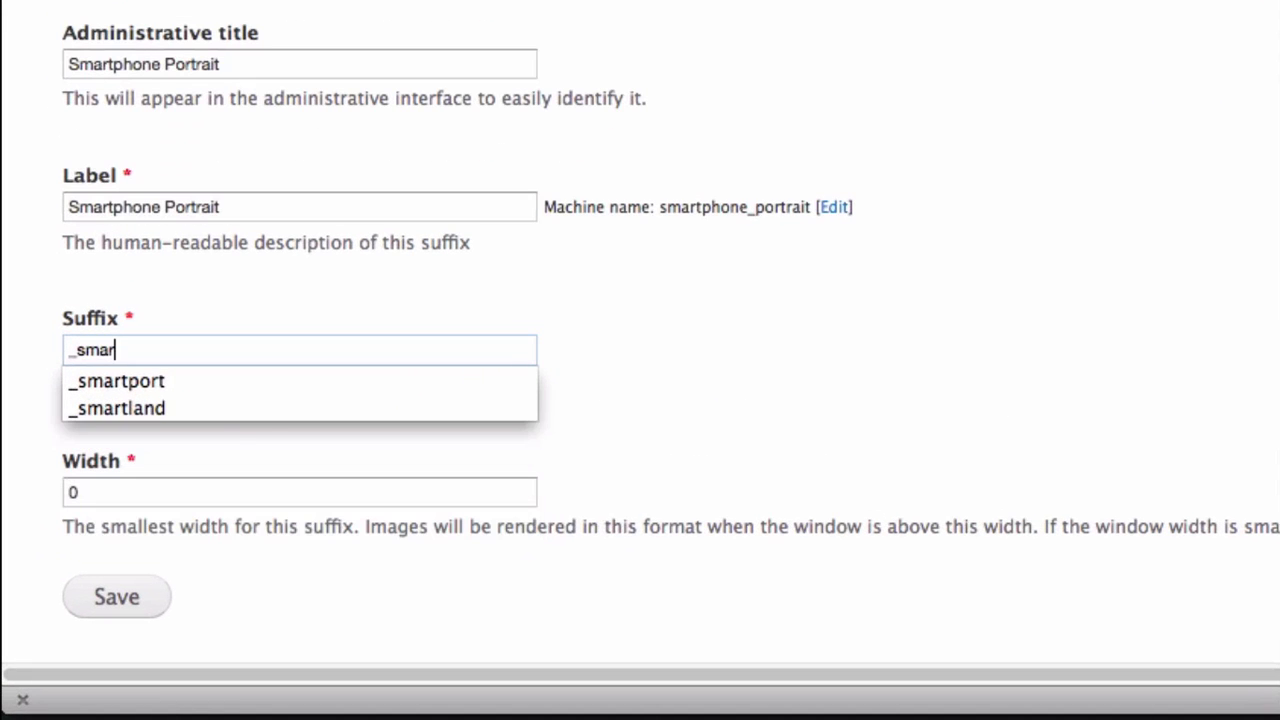
key(Down)
key(Return)
key(Tab)
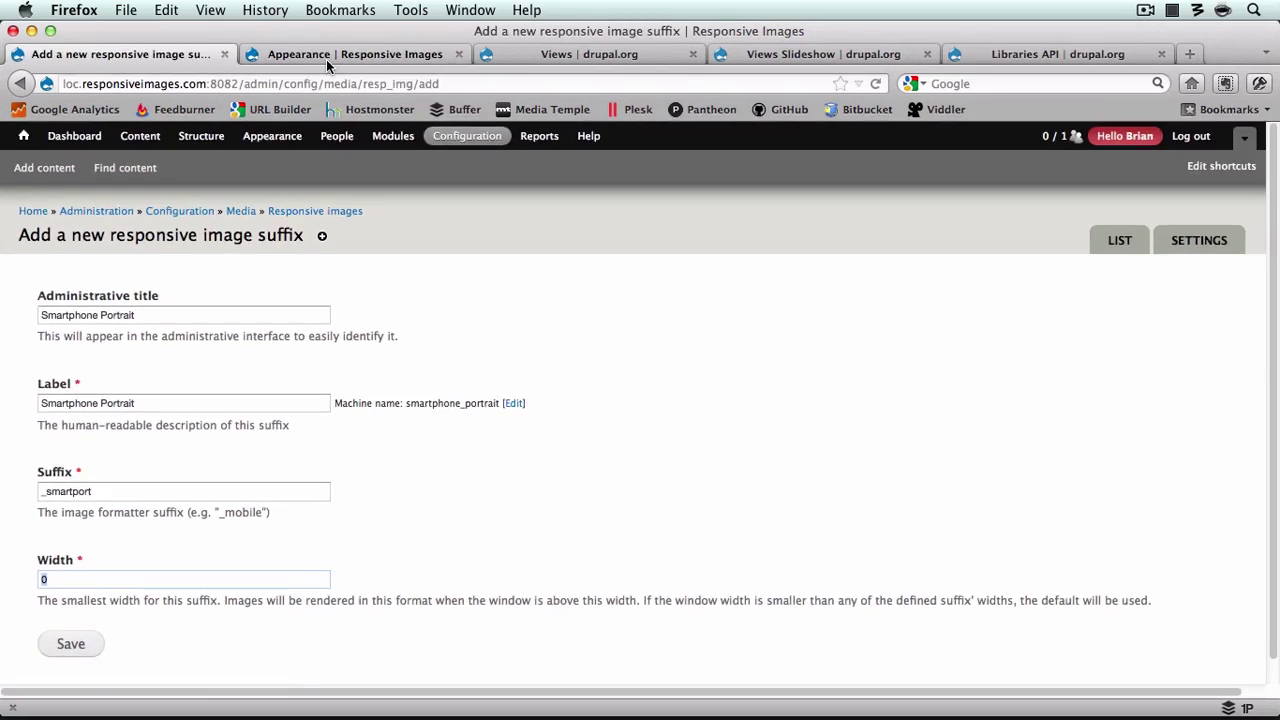
Step: Check Corolla's smartphone portrait media query, then save the Smartphone Portrait suffix with a width of 0
click(324, 60)
scroll(266, 403, down, 10)
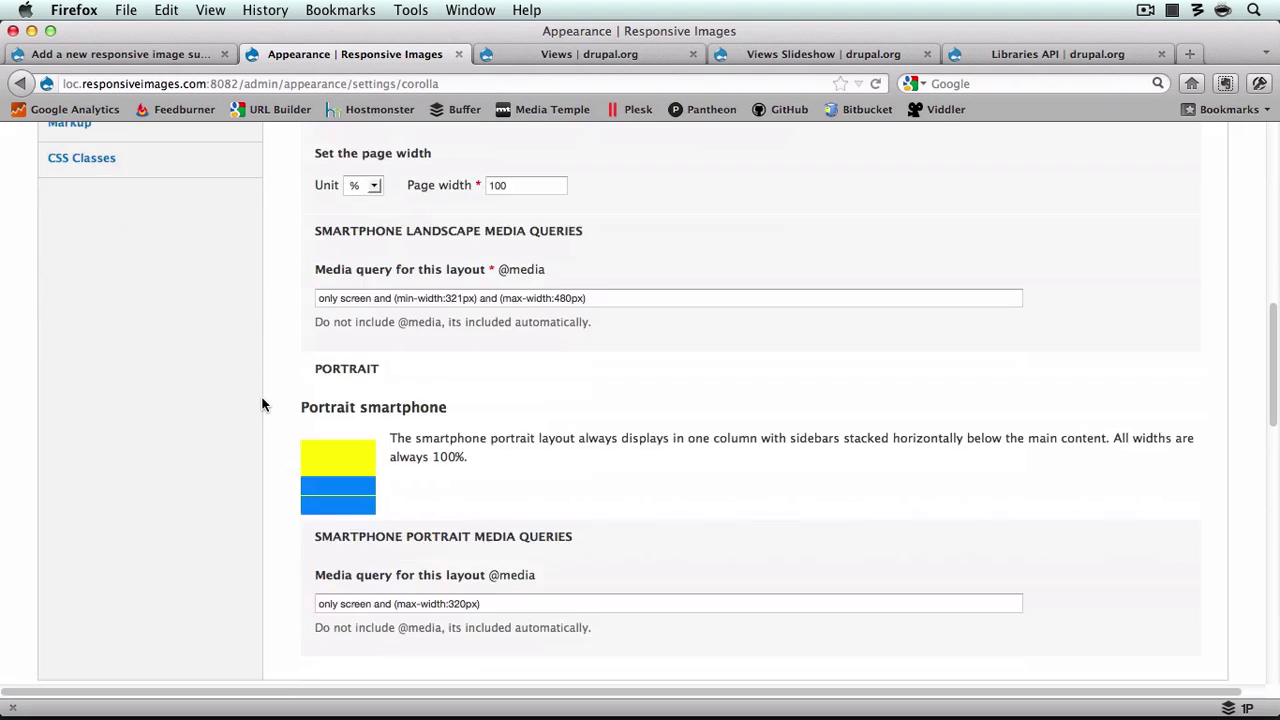
scroll(266, 403, up, 3)
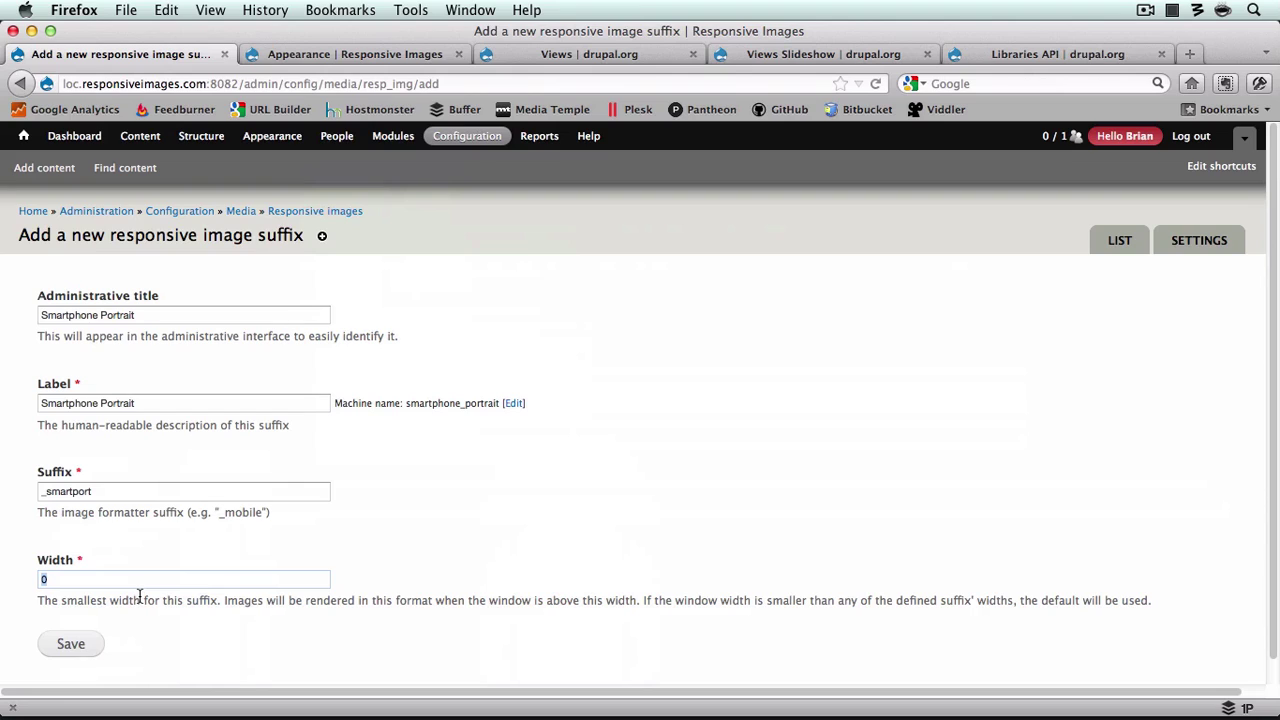
click(71, 645)
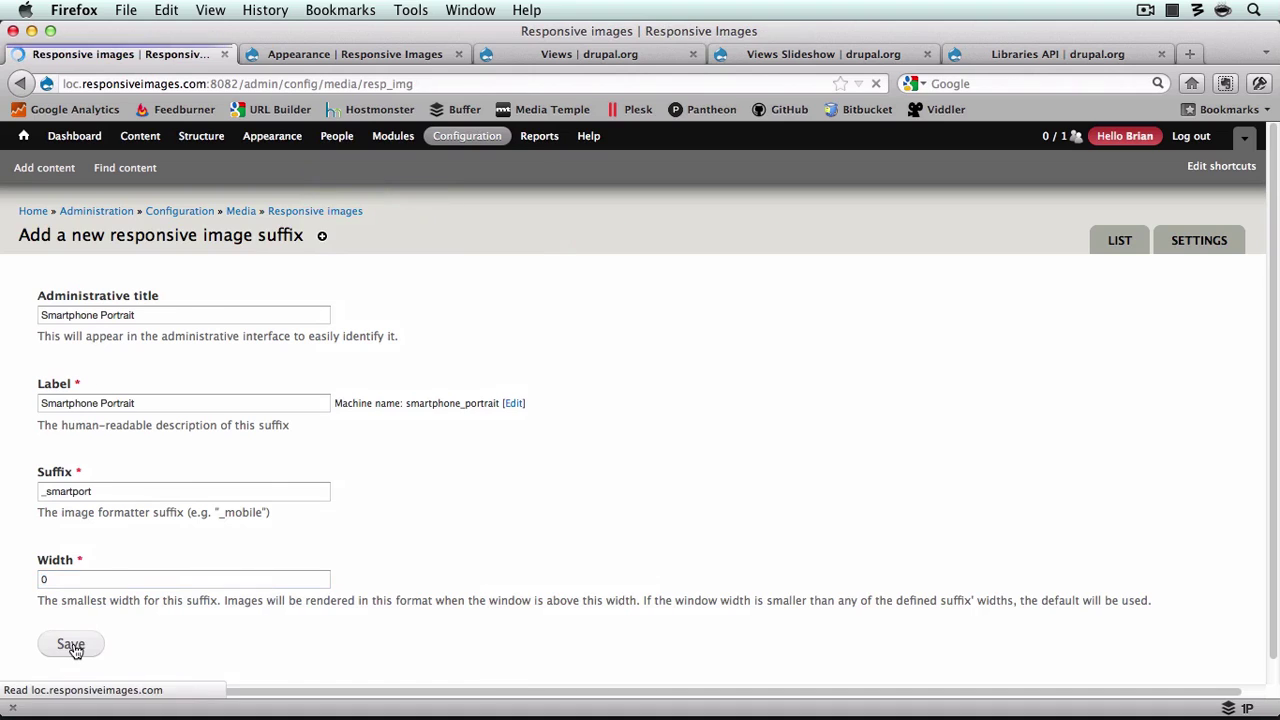
Step: Set the default suffix in the Responsive images settings to "_smartport"
click(1205, 237)
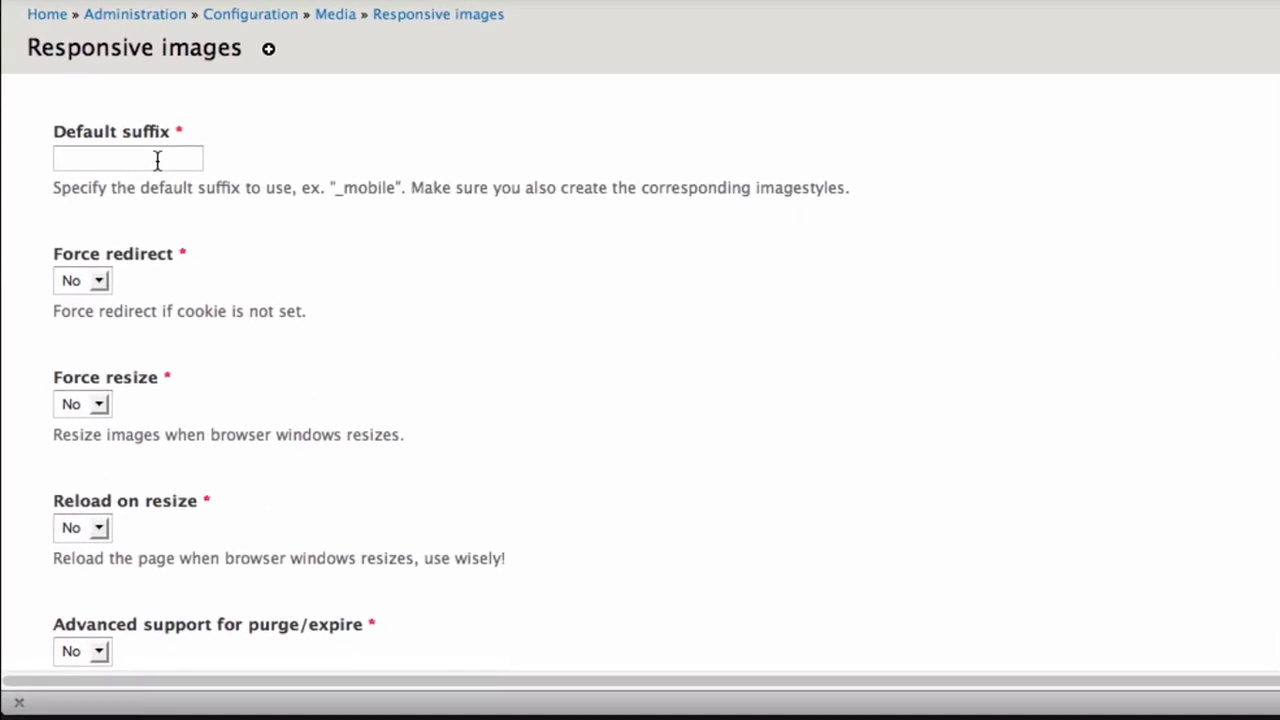
click(112, 316)
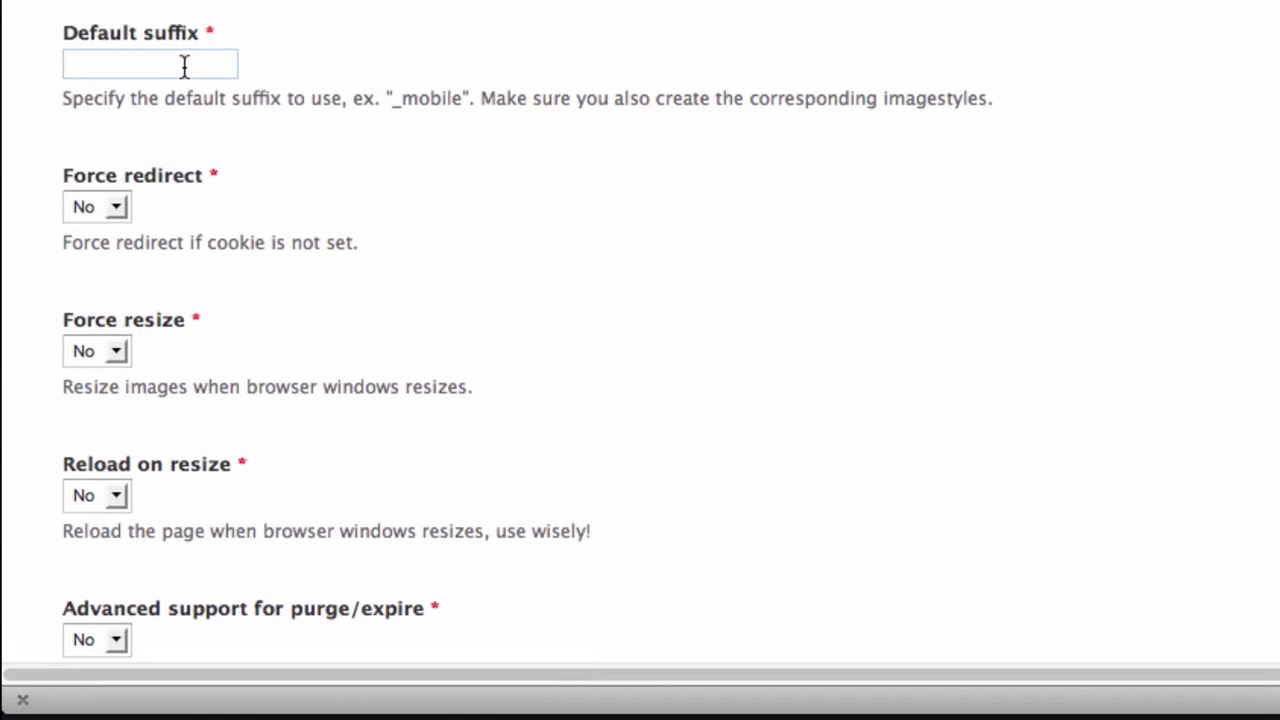
text(_)
key(Down)
key(Return)
Step: Set Force resize to Yes in the Responsive images settings and save the configuration
scroll(194, 186, down, 3)
click(107, 205)
click(104, 256)
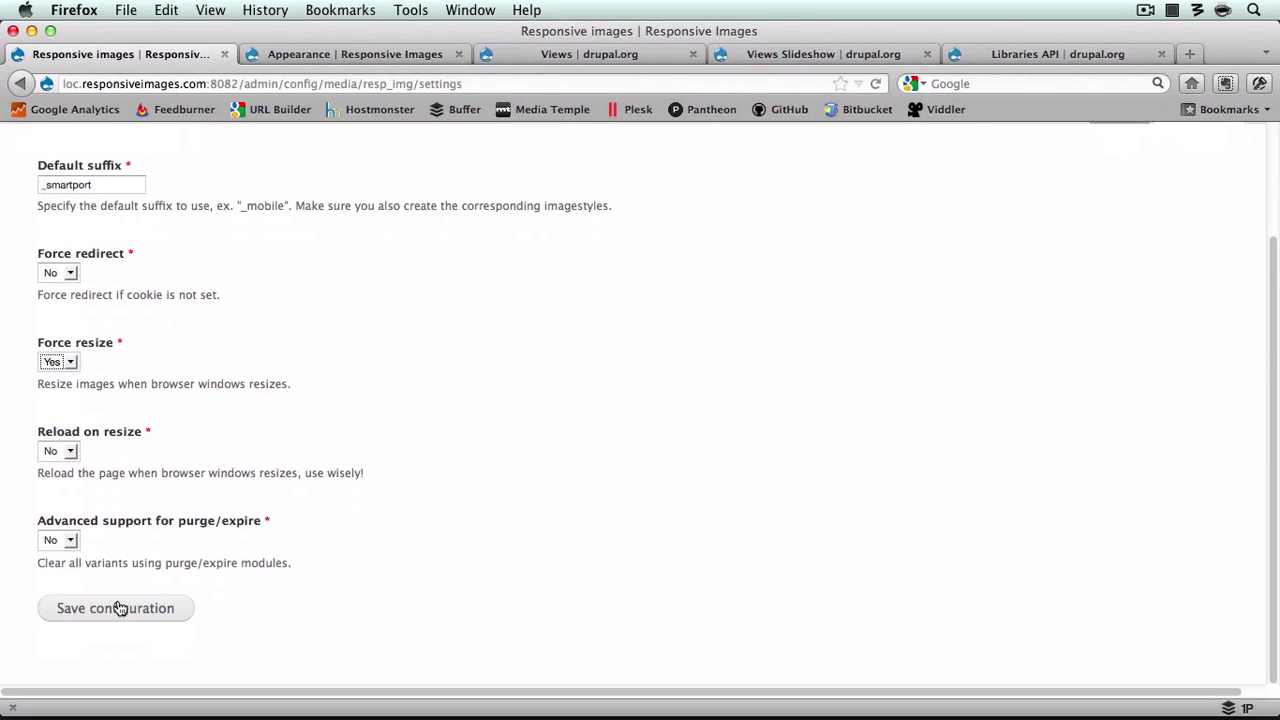
click(118, 608)
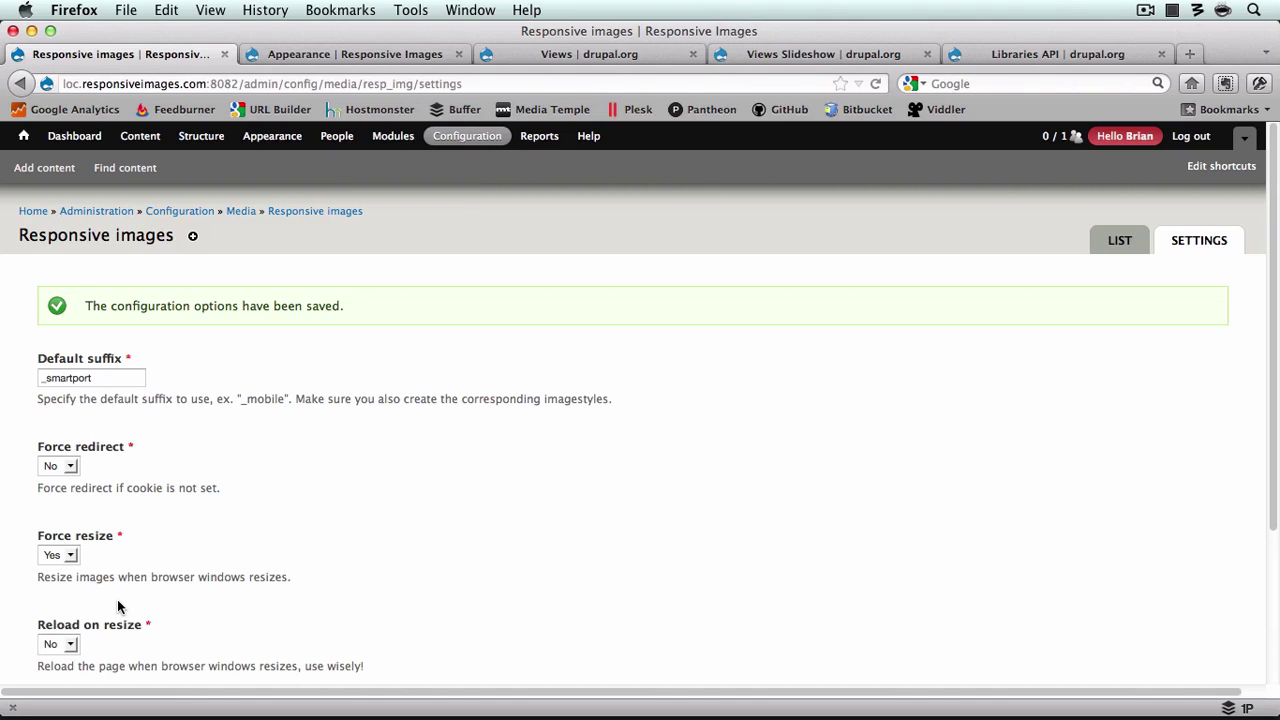
Step: Create a new image style named "featured_content_standard"
mouse_move(478, 137)
mouse_move(543, 226)
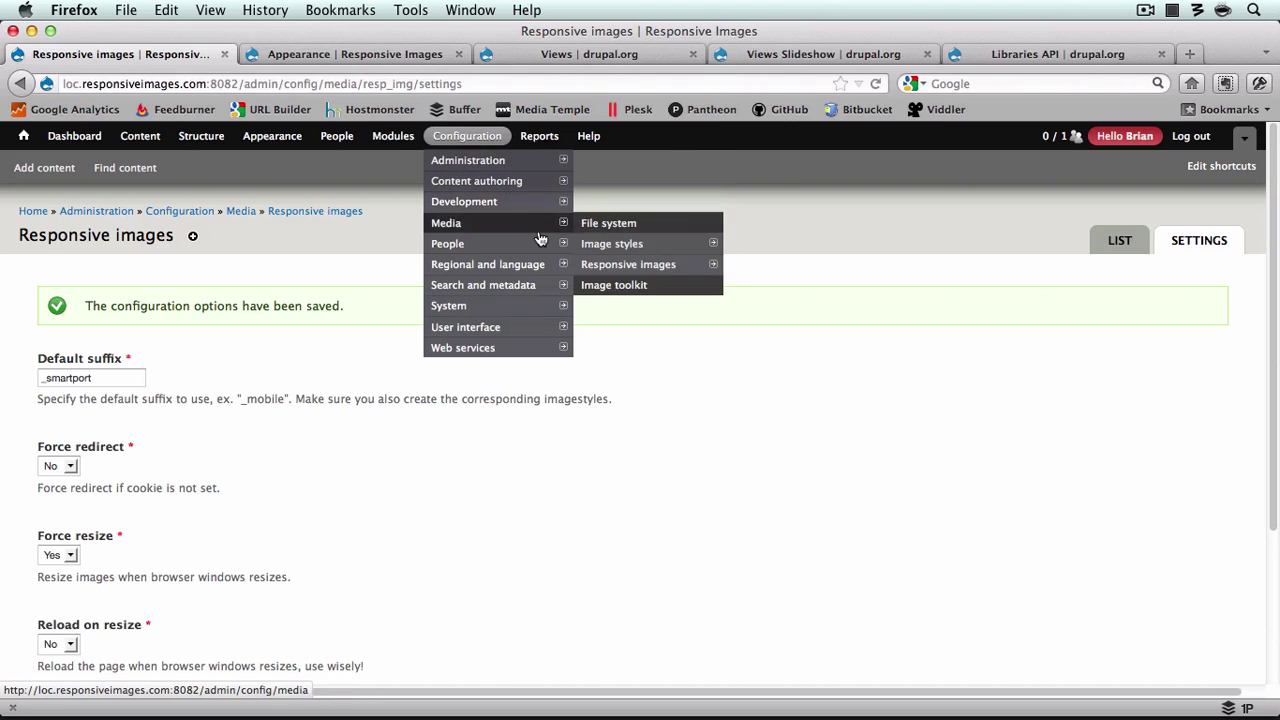
click(640, 245)
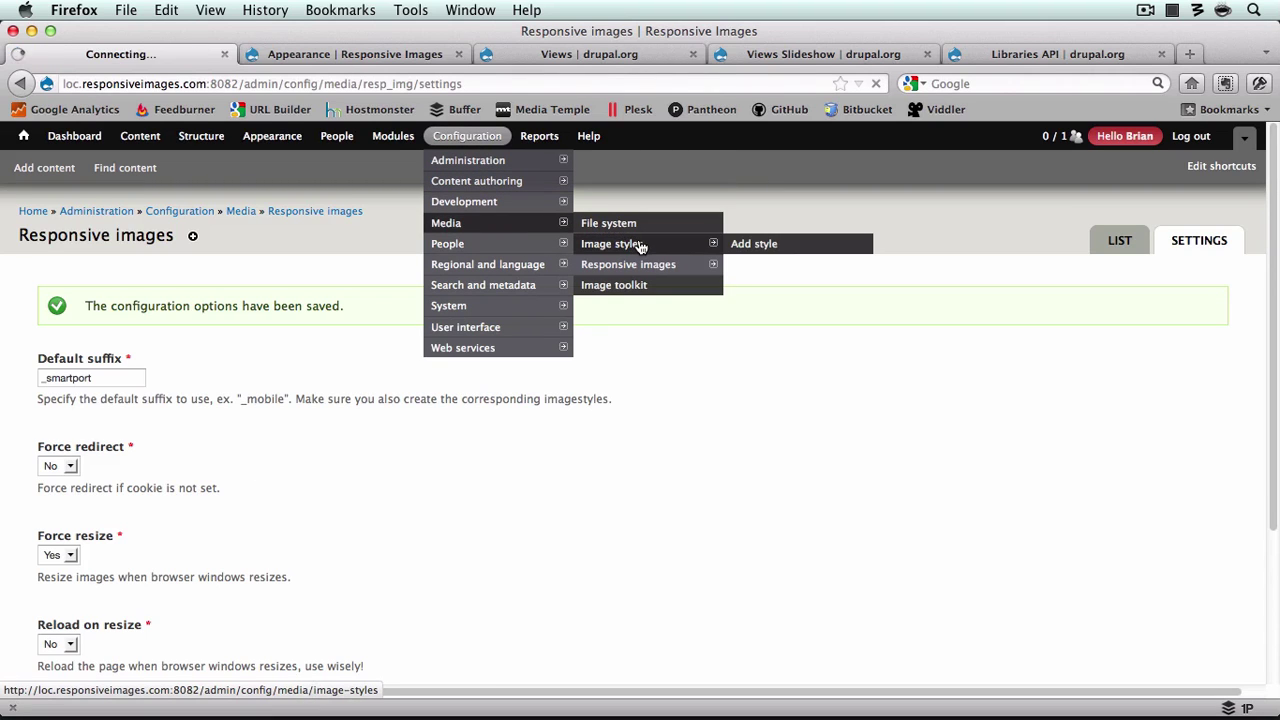
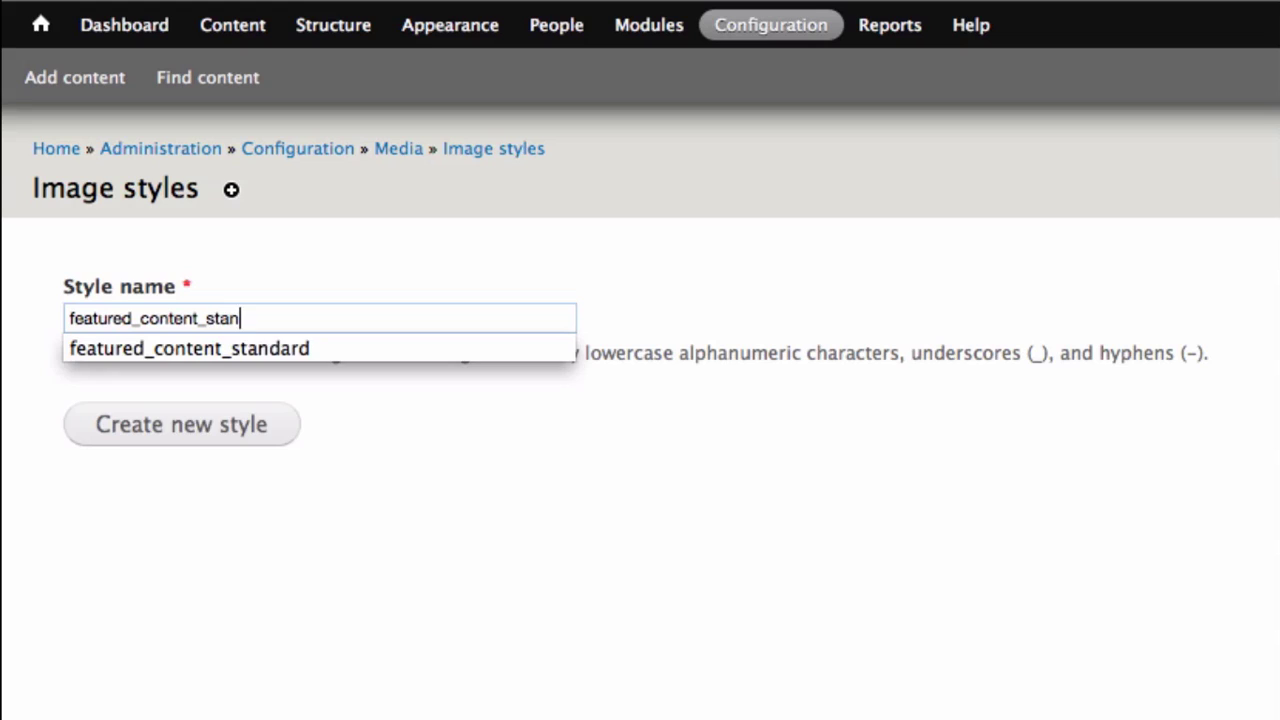
key(Down)
key(Return)
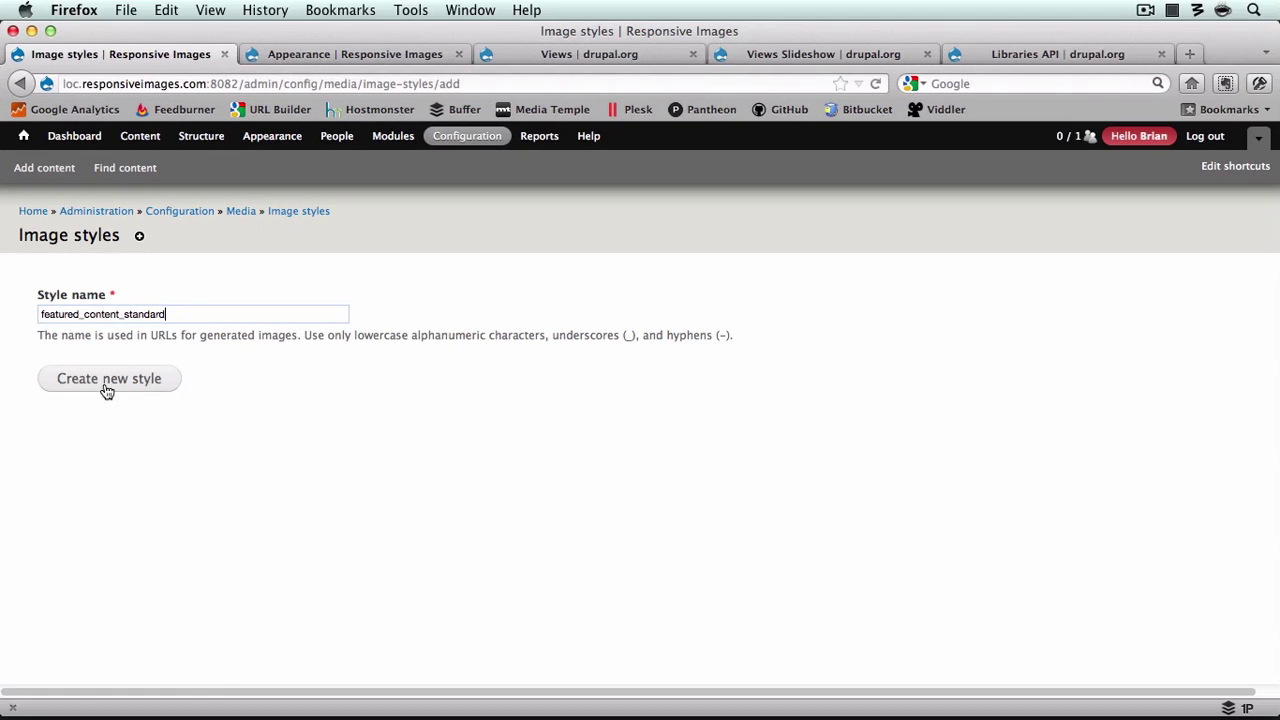
click(176, 438)
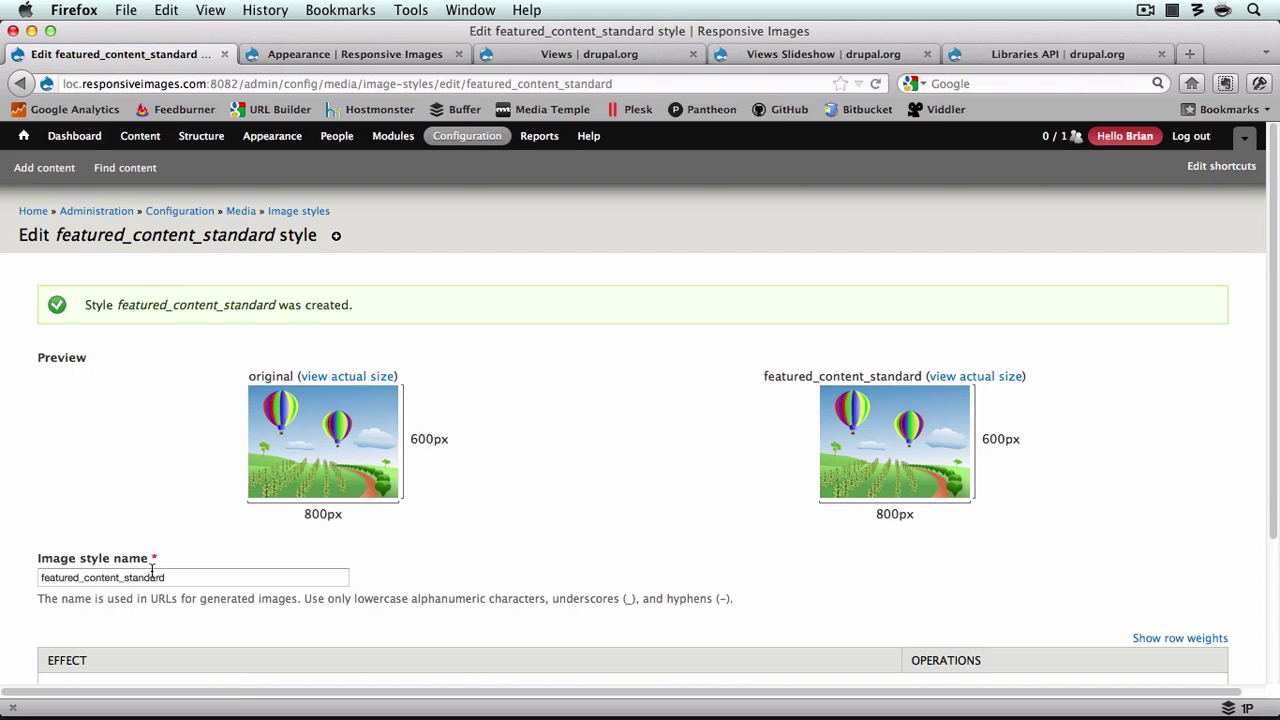
Step: Choose Scale as the new effect for the featured_content_standard style and open its size settings
scroll(156, 640, down, 5)
click(143, 549)
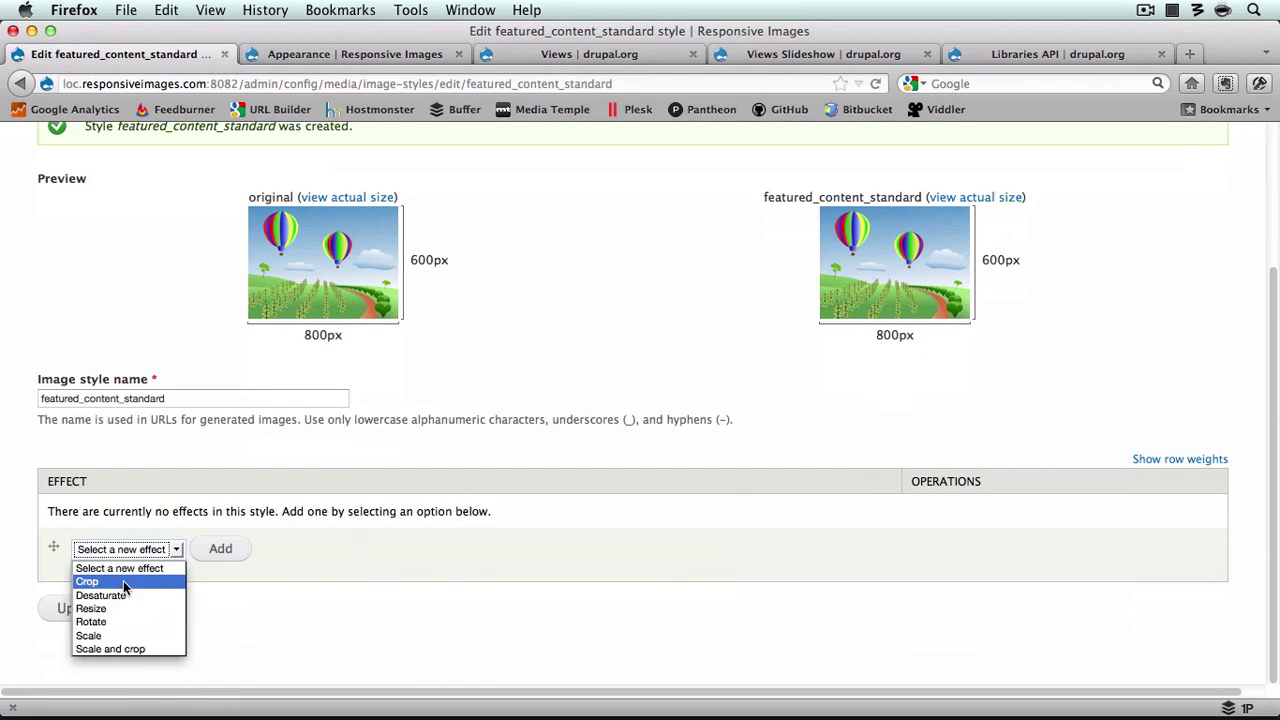
click(113, 631)
click(219, 549)
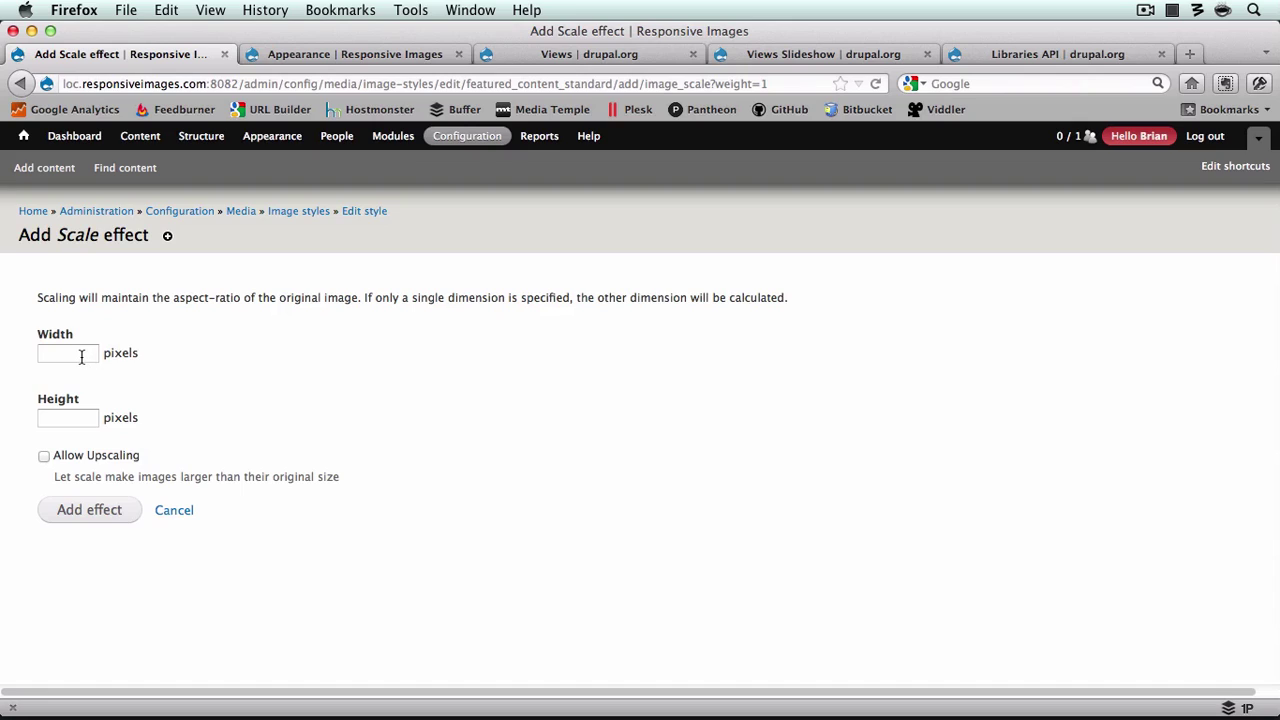
click(81, 357)
Step: Examine the sidebar widths, page width and media query of the Standard Layout in the Corolla theme settings
click(367, 54)
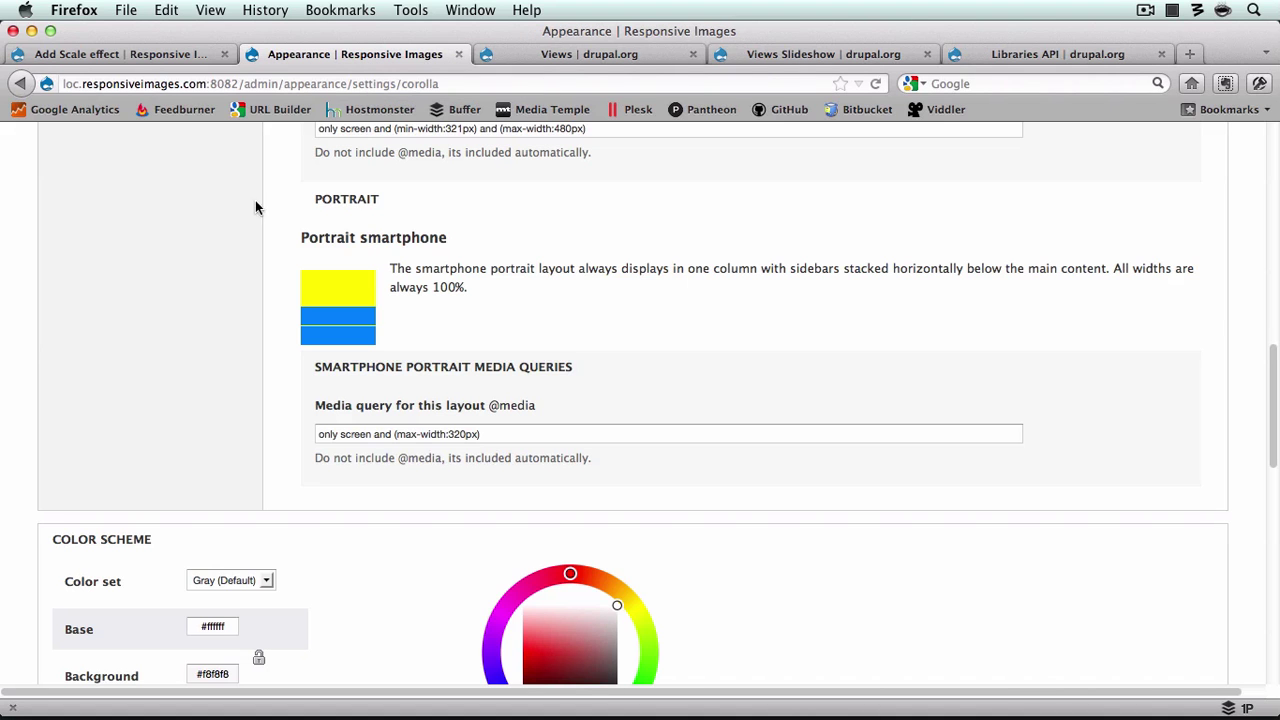
scroll(238, 223, up, 15)
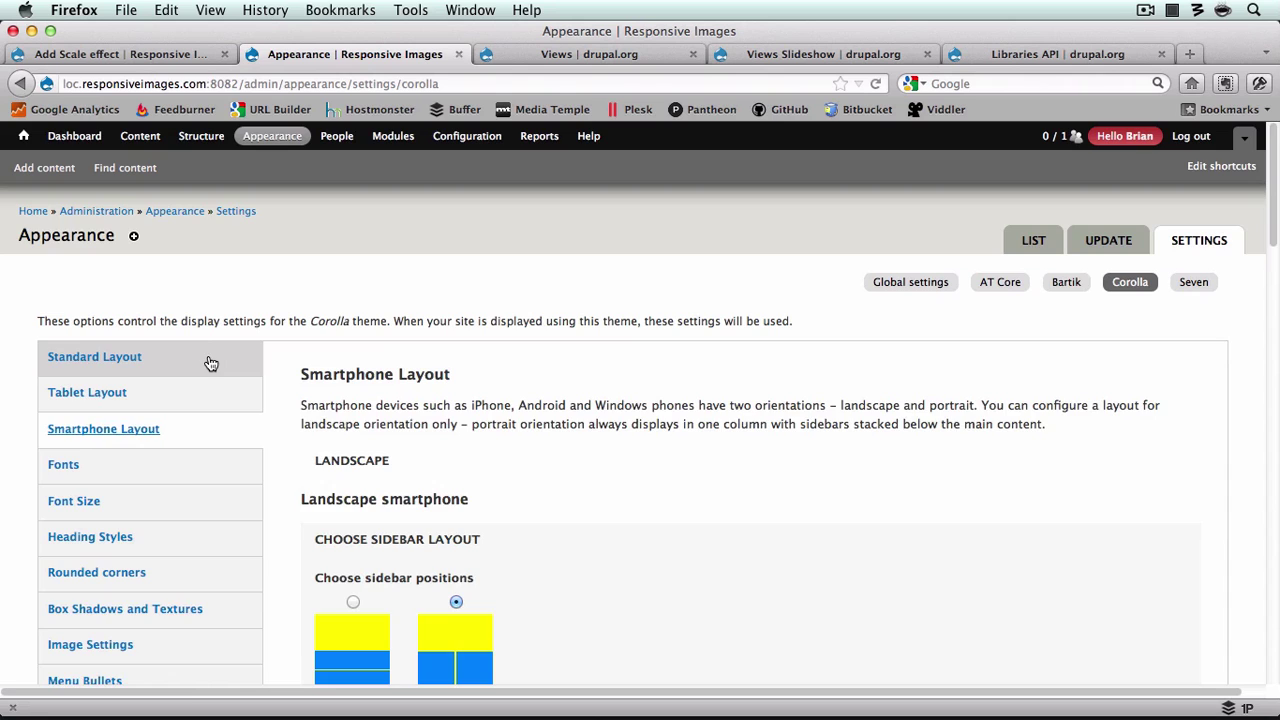
click(206, 358)
scroll(365, 460, down, 8)
scroll(367, 462, down, 2)
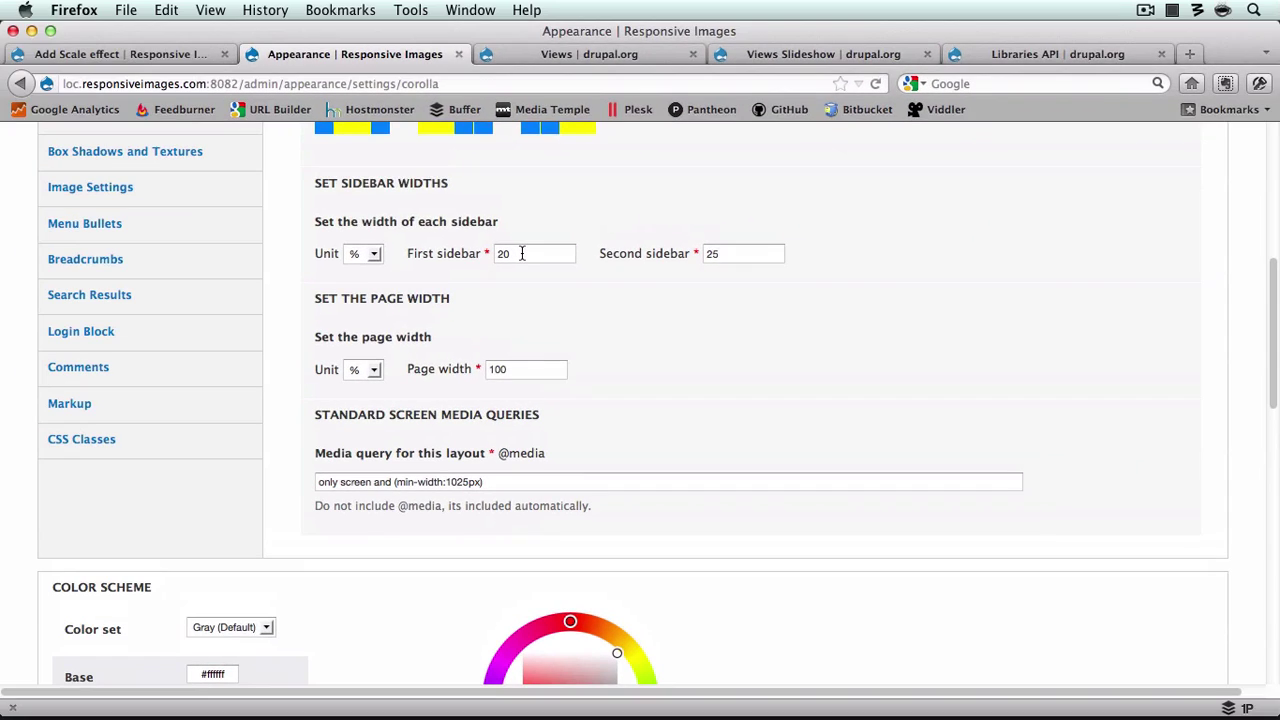
Step: Calculate the first sidebar's pixel width as 1025*.2 in the desktop launcher's calculator
key(alt+space)
text(1025)
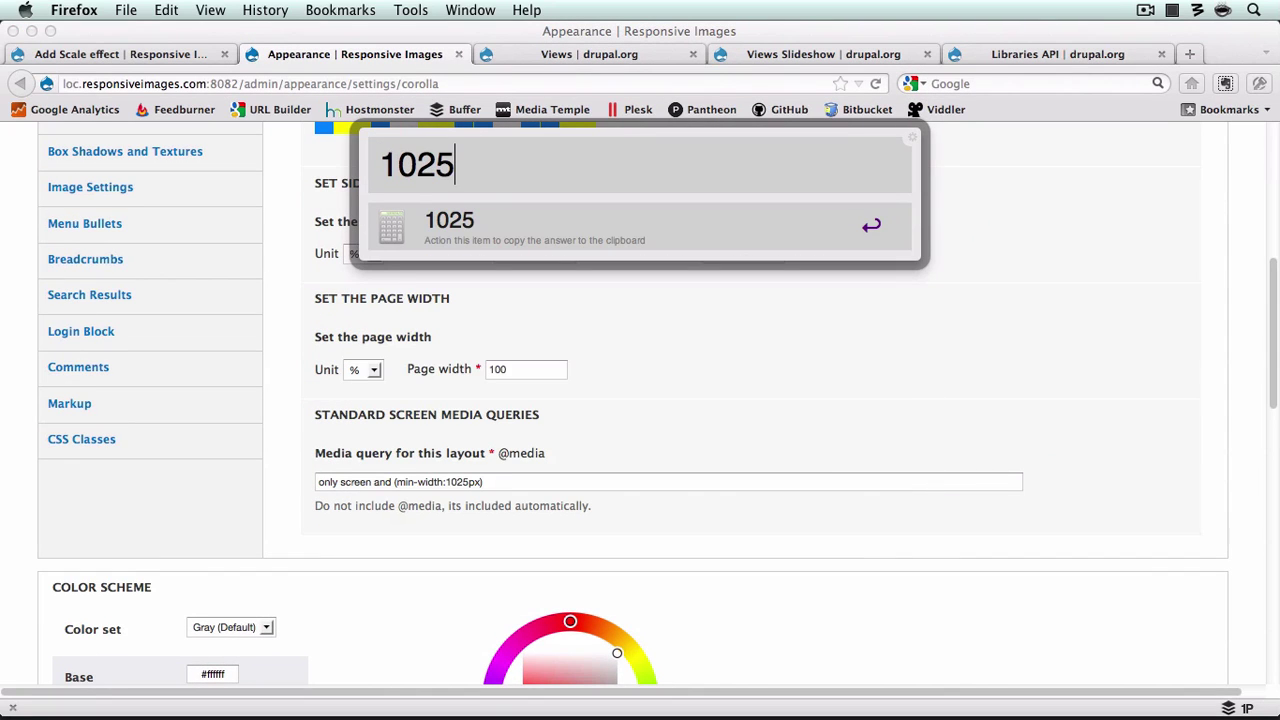
text(*.2)
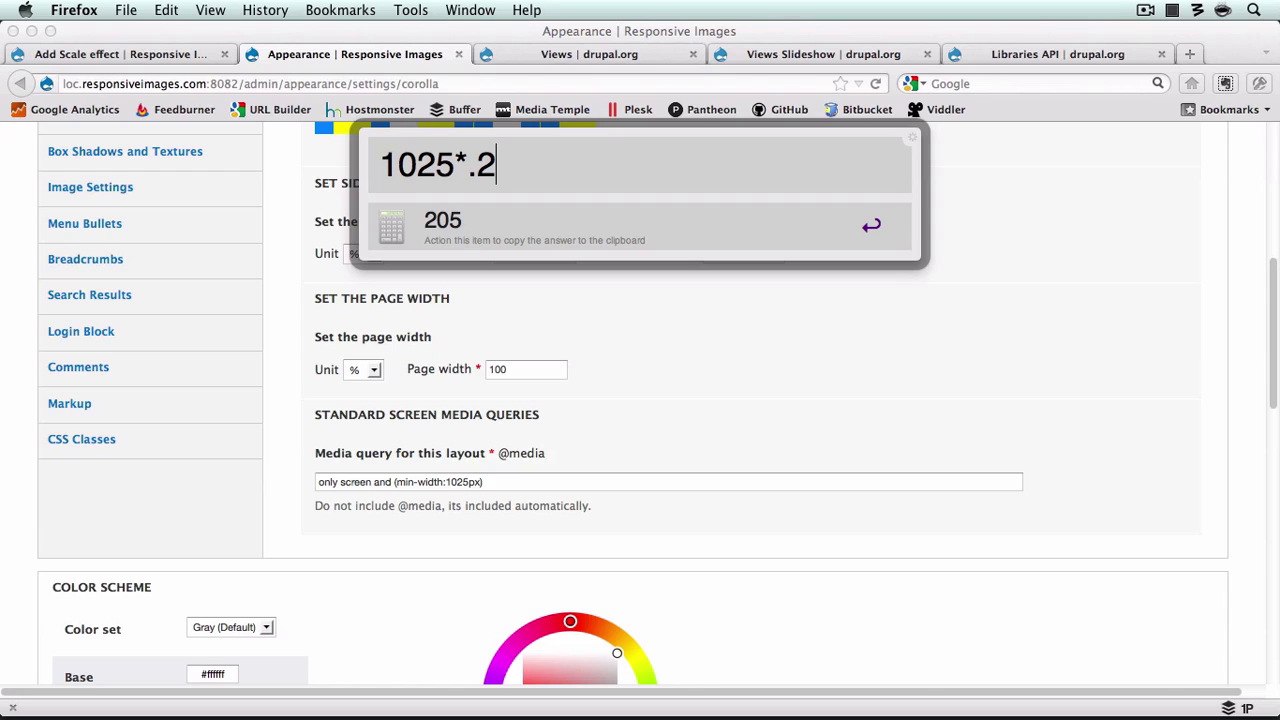
Step: Add the Scale effect to the featured_content_standard style with a width of 200 pixels and upscaling allowed
key(Return)
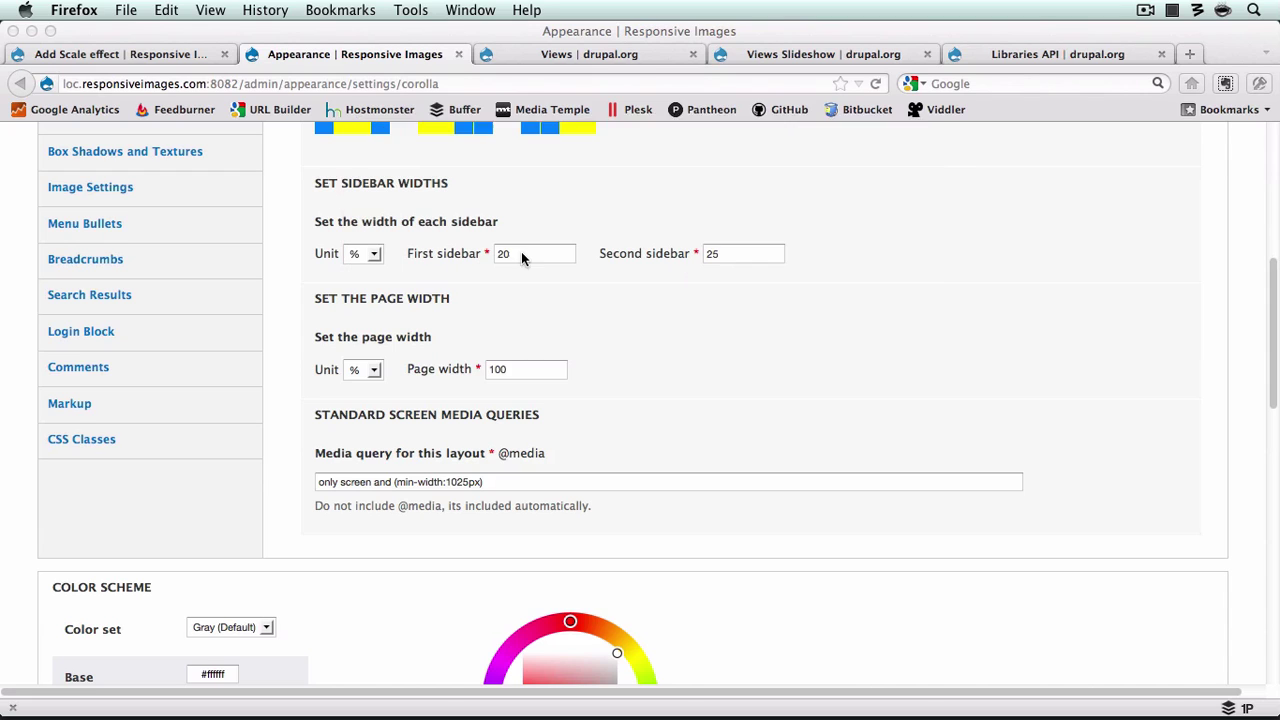
key(ctrl+shift+Tab)
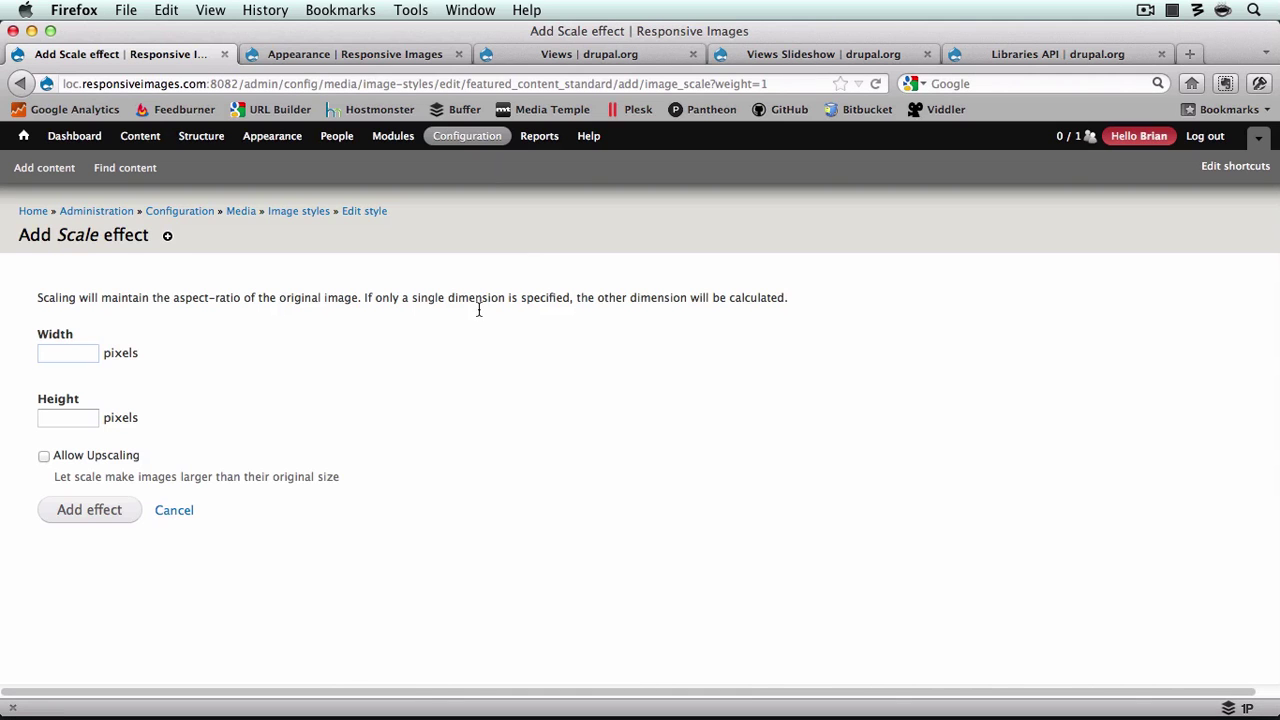
click(112, 352)
text(200)
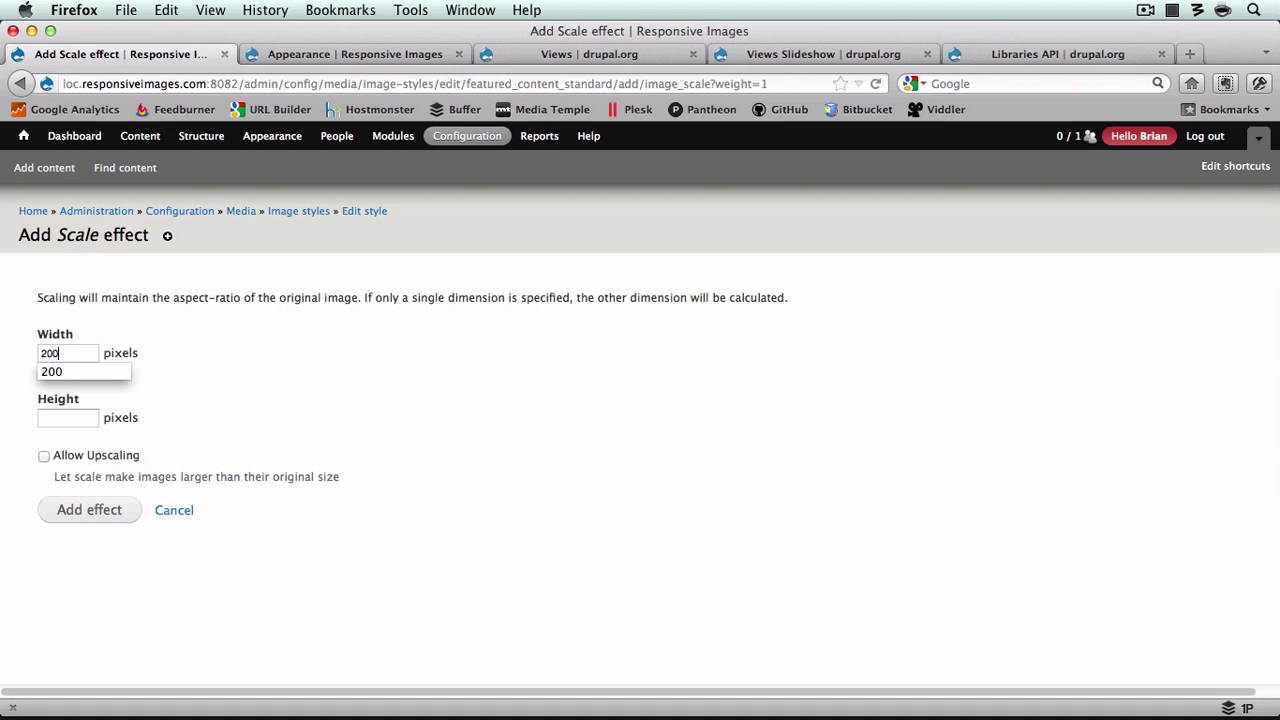
click(44, 457)
click(89, 510)
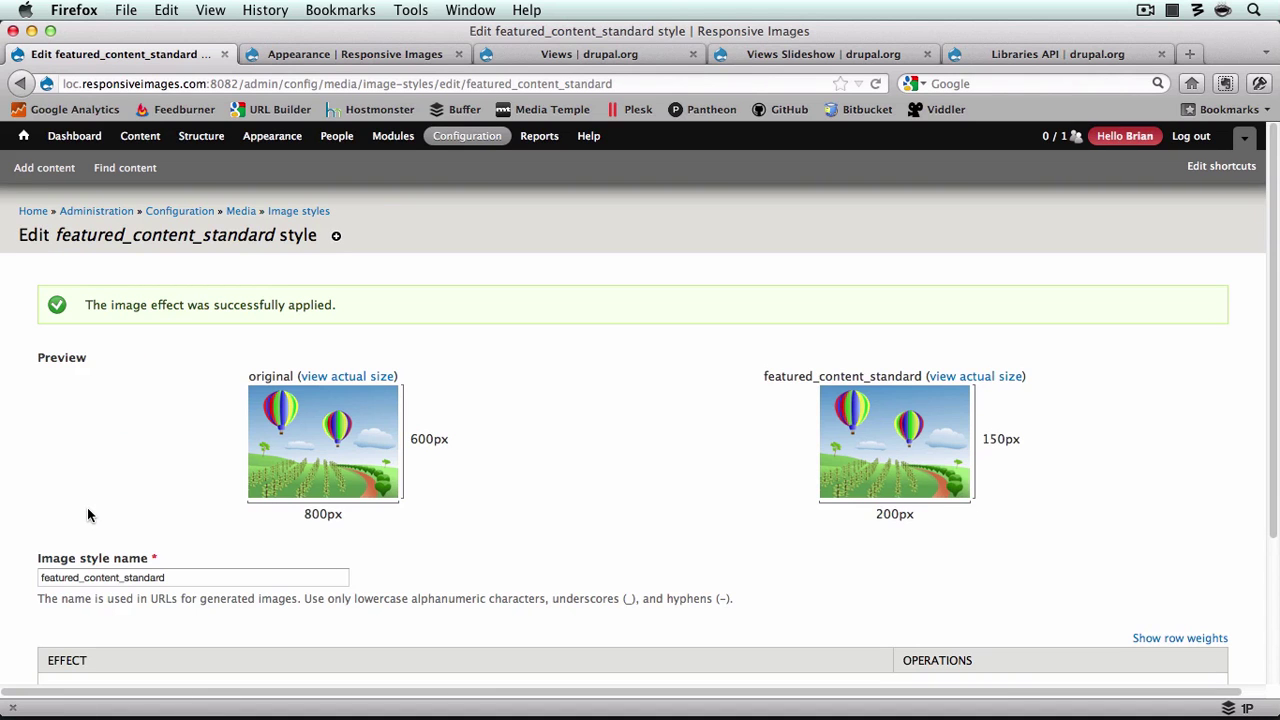
Step: Create another image style named "featured_content_tabland"
click(306, 213)
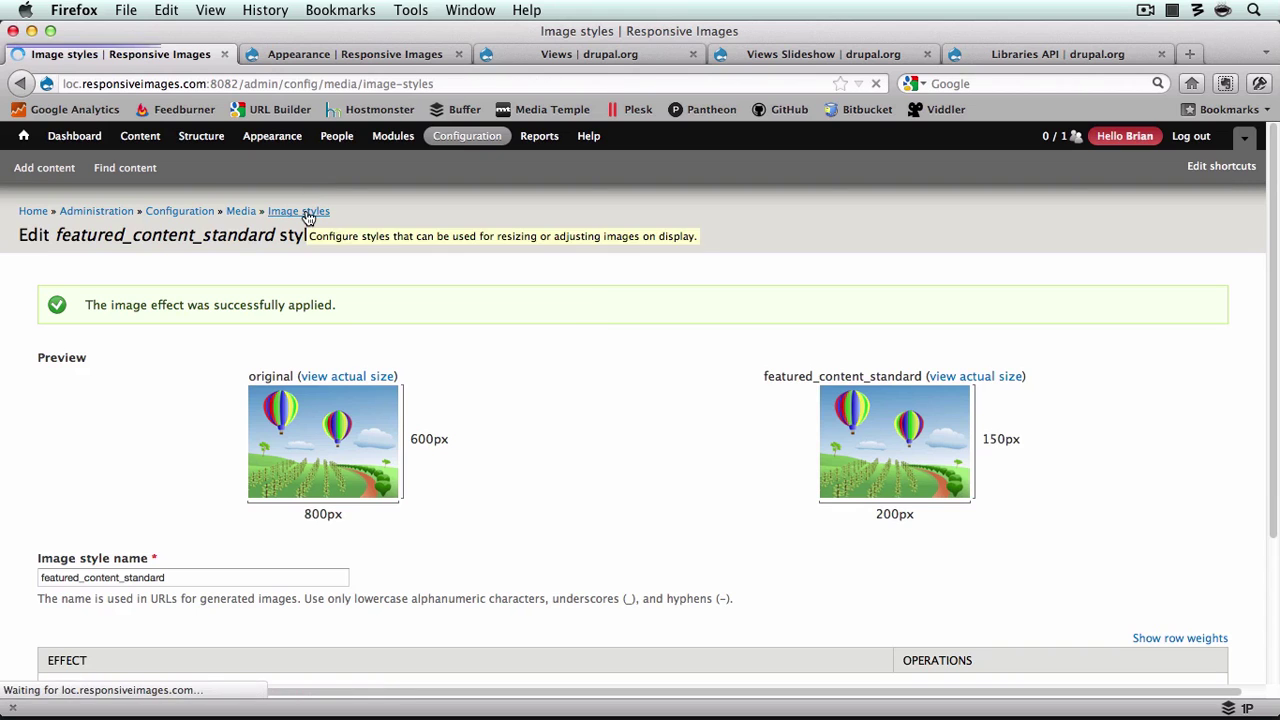
click(95, 356)
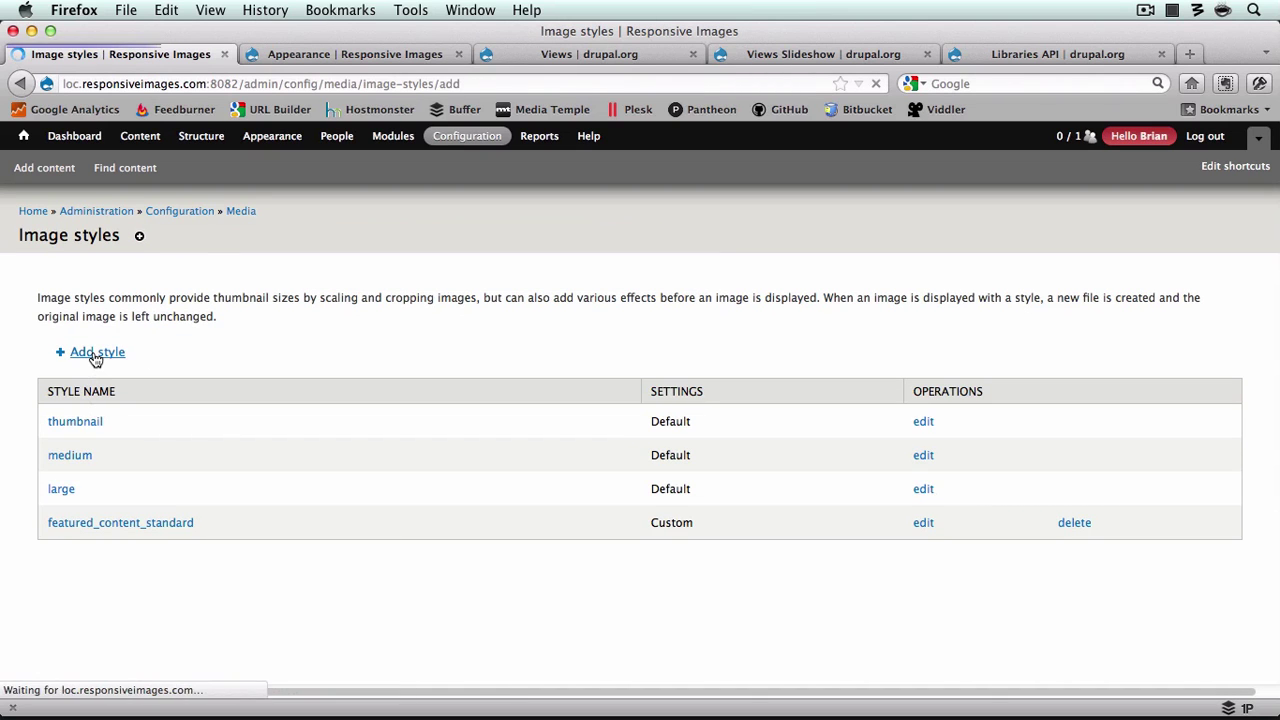
click(123, 313)
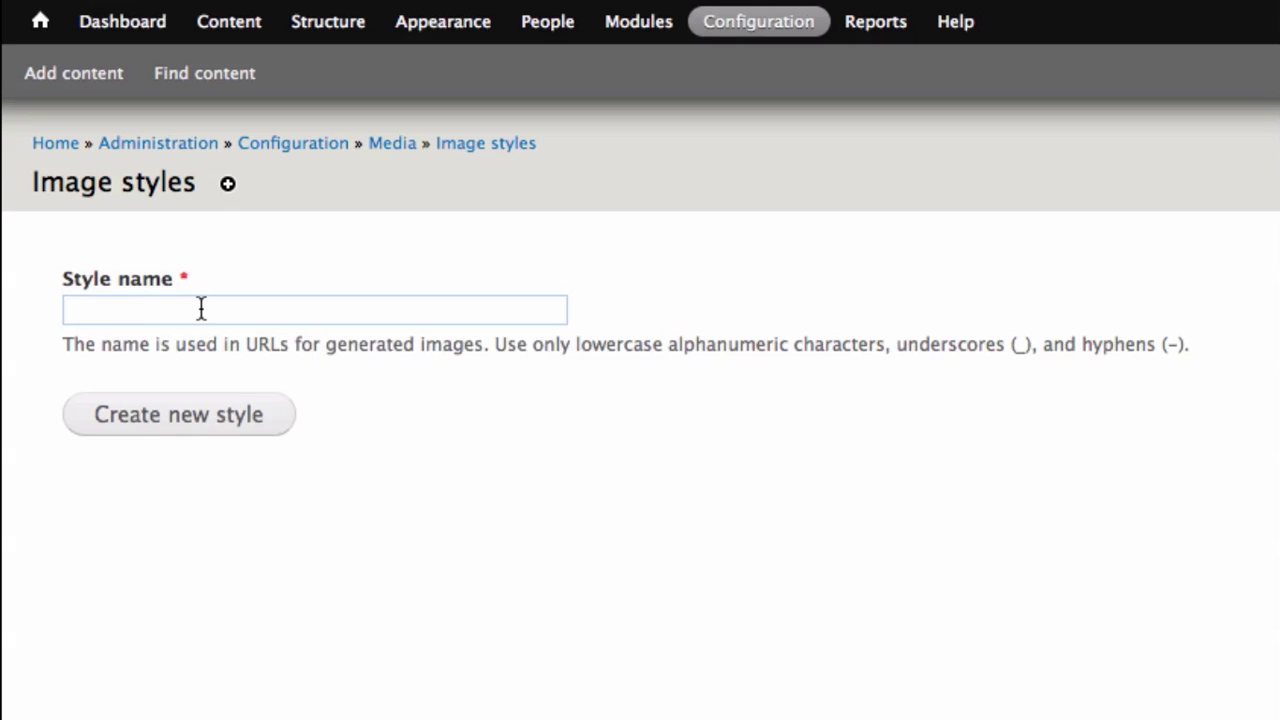
text(featur)
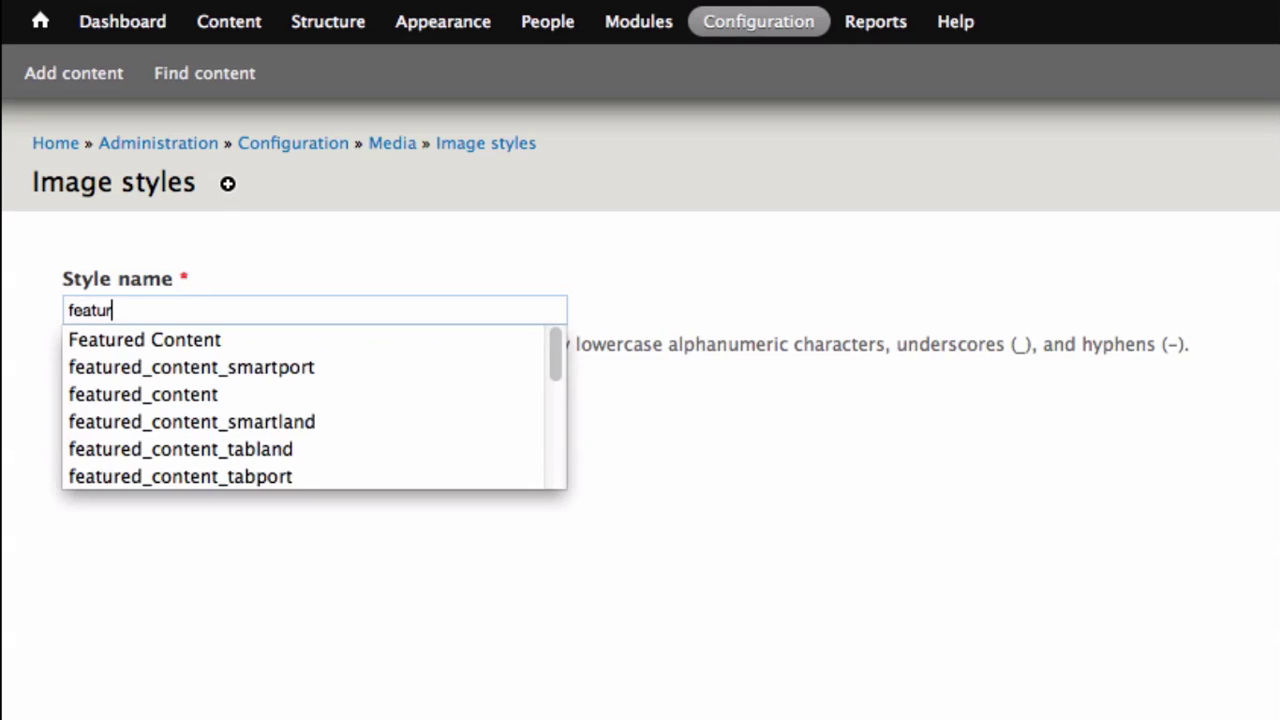
text(ed_content)
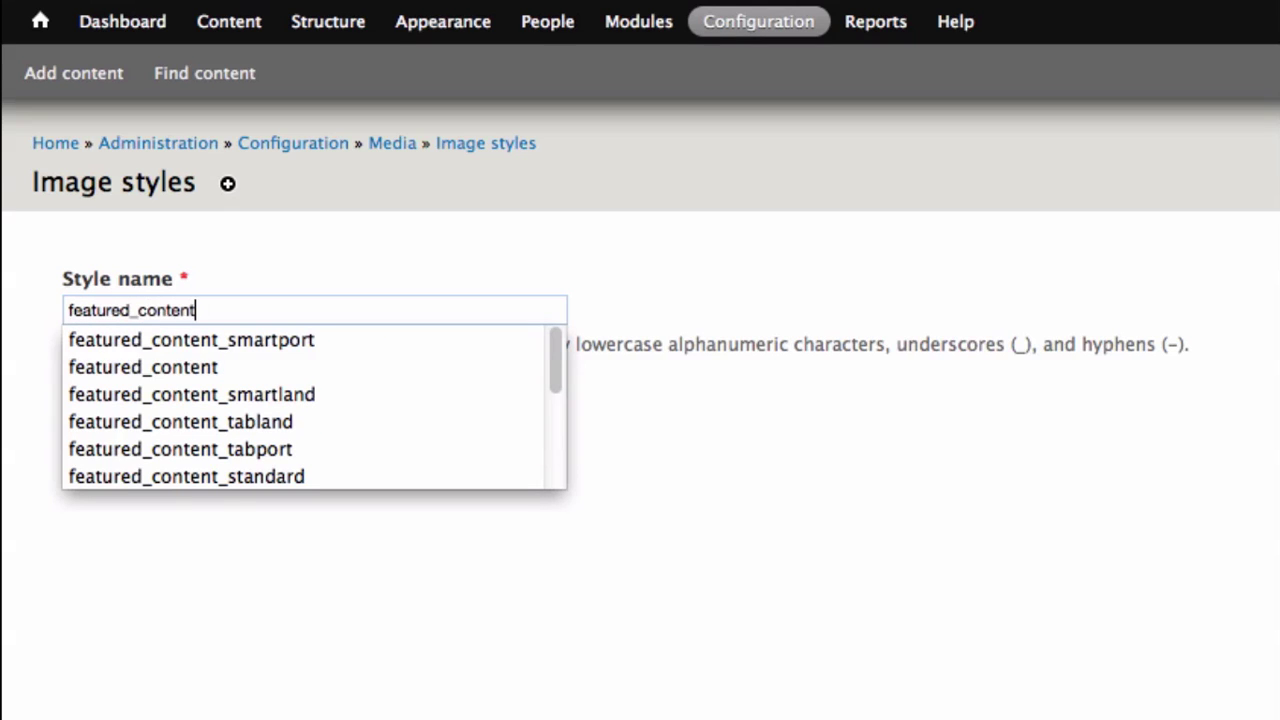
text(_tablan)
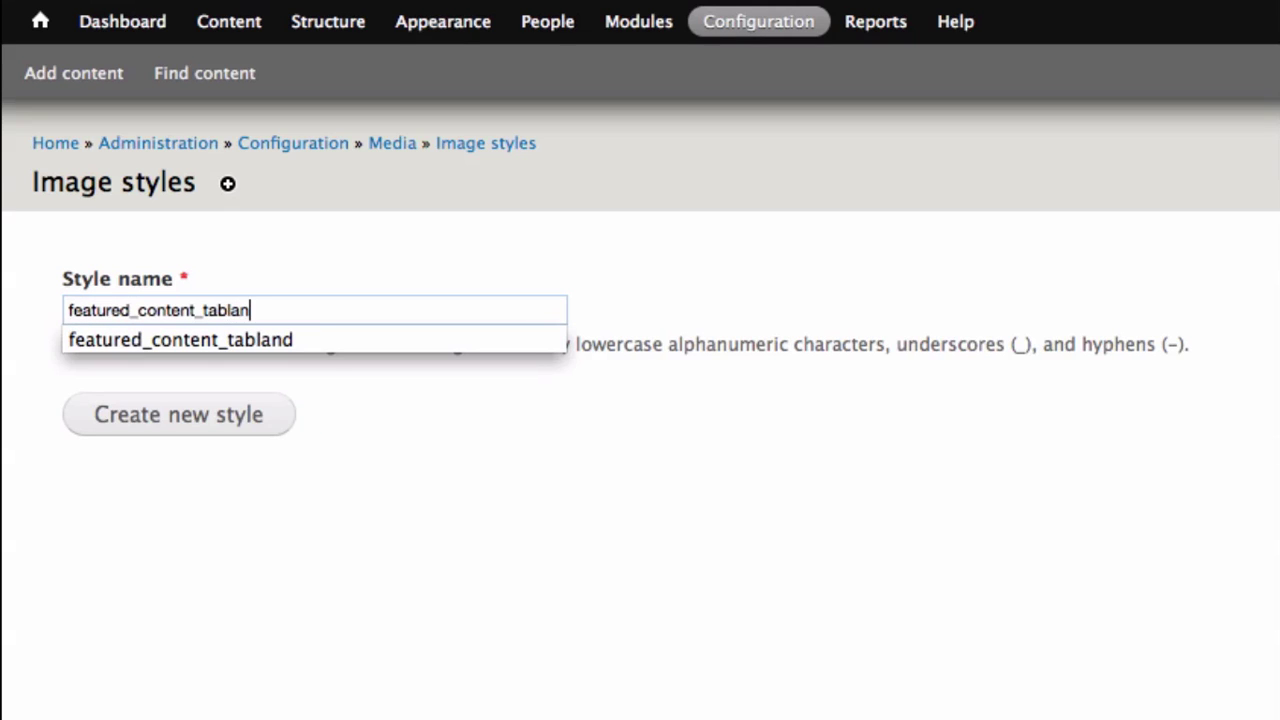
key(Down)
key(Return)
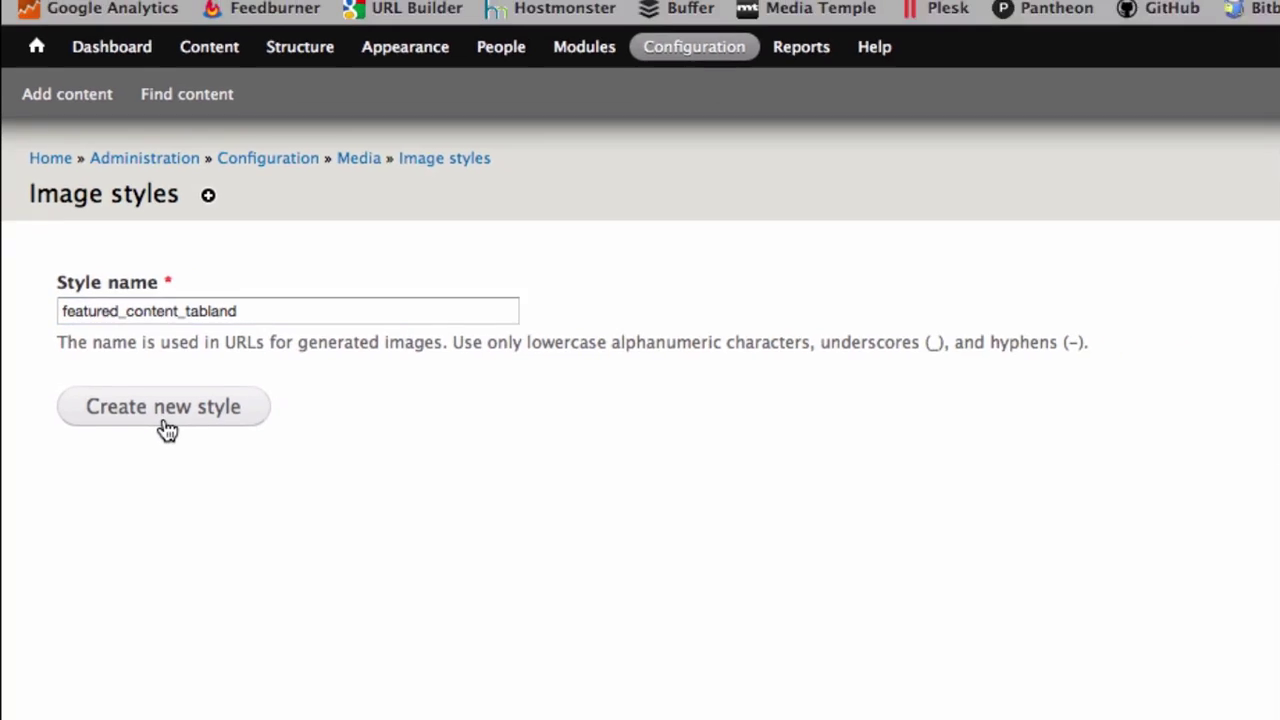
click(163, 420)
Step: Choose Scale as the new effect for the featured_content_tabland style and open its size settings
scroll(229, 484, down, 4)
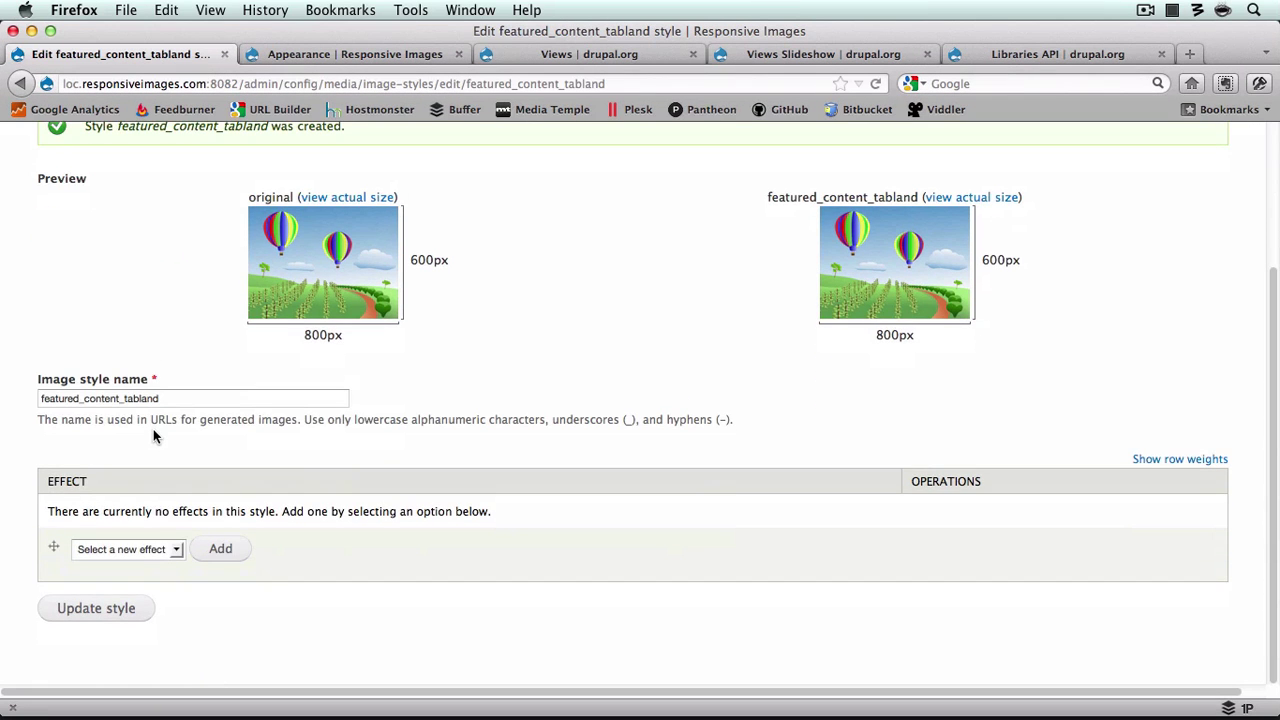
click(159, 550)
click(103, 627)
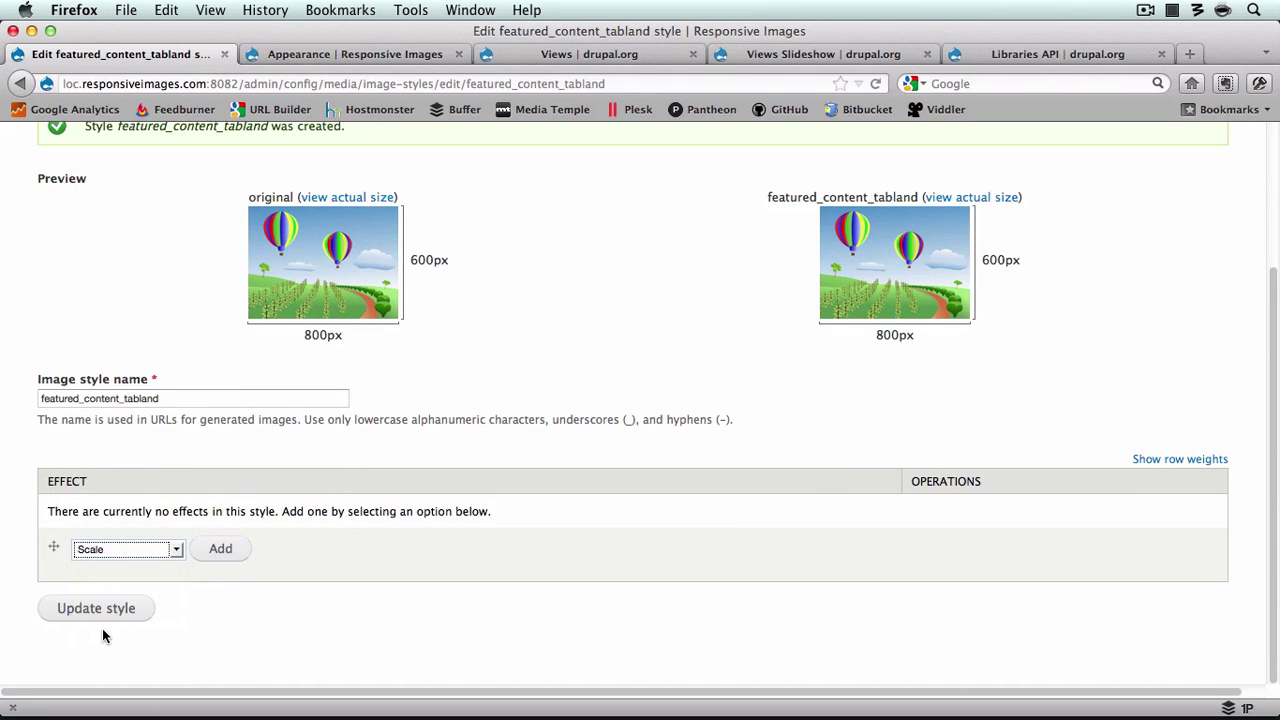
click(218, 549)
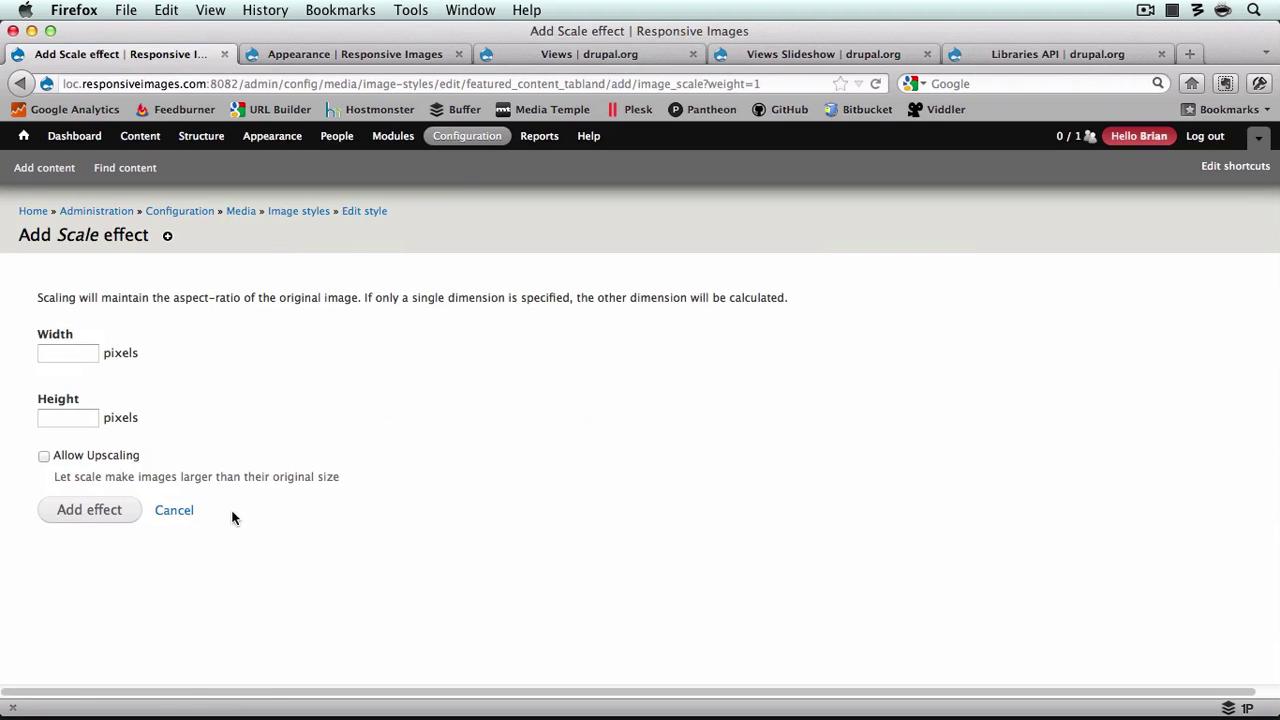
Step: Look up the landscape tablet's sidebar widths and media query in the Corolla theme settings, and calculate 769*.2 in the desktop launcher
click(302, 56)
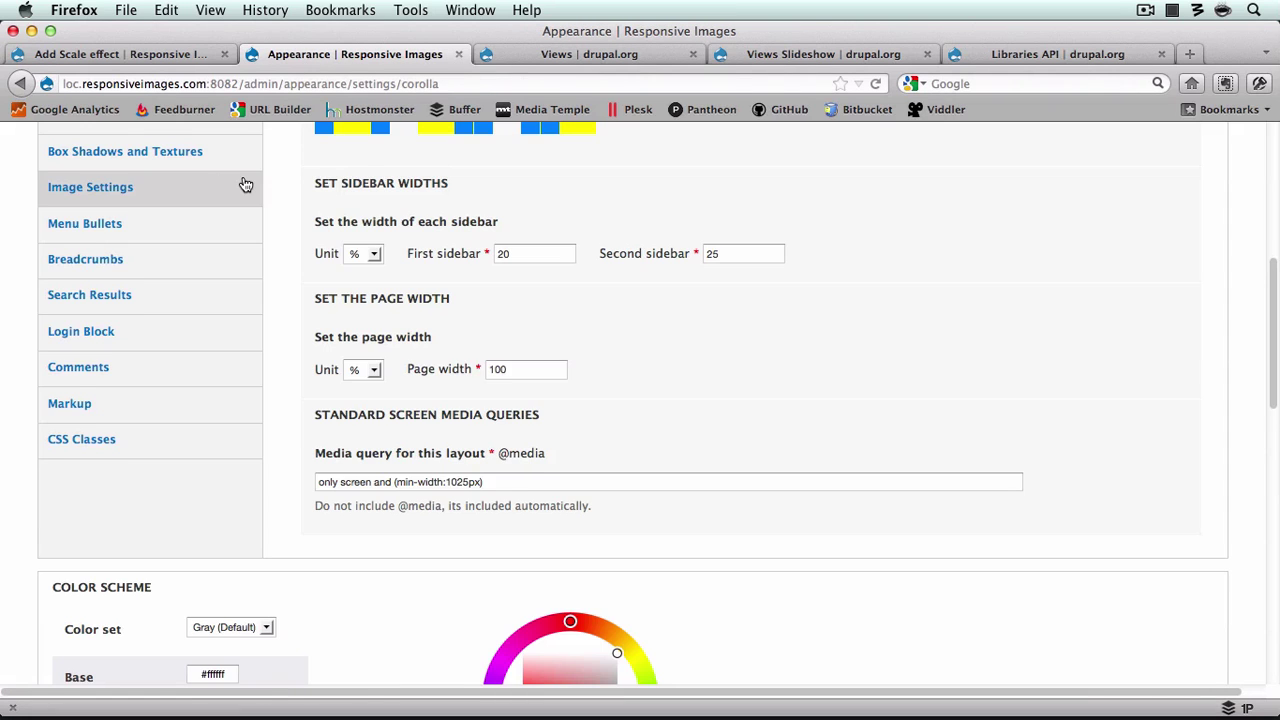
scroll(245, 185, up, 4)
click(200, 206)
scroll(356, 401, down, 2)
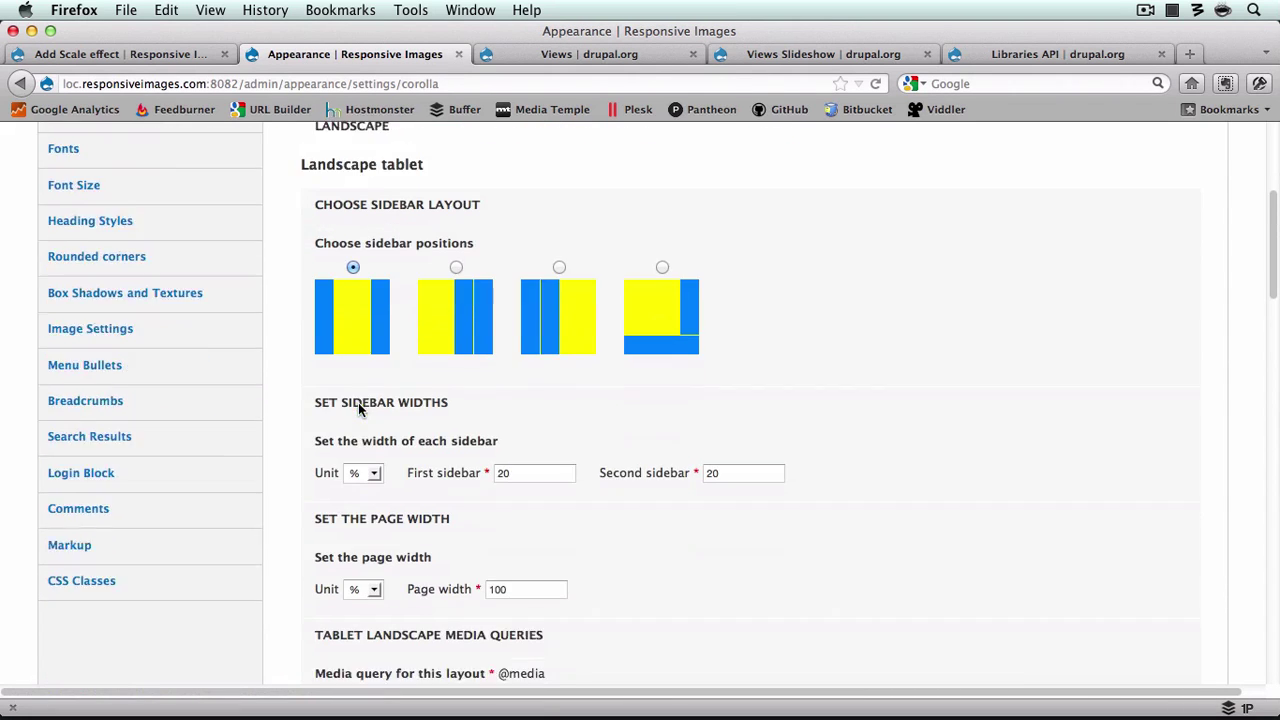
scroll(358, 402, down, 4)
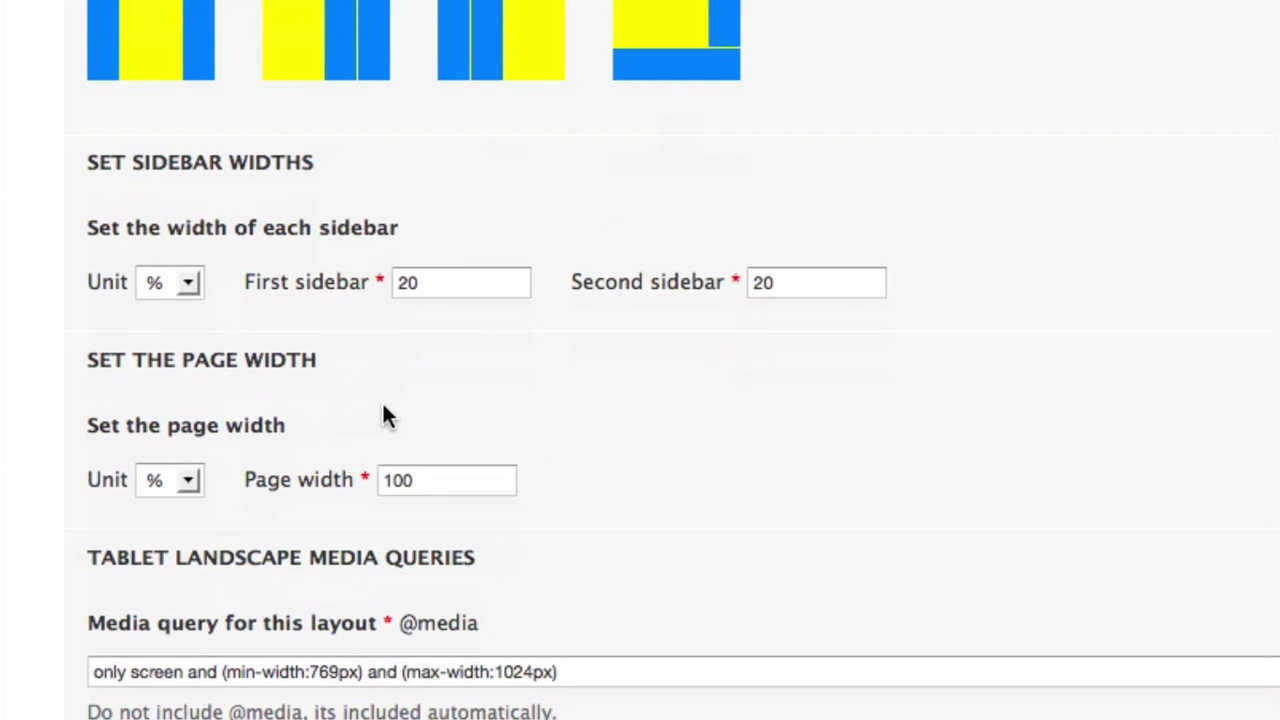
key(alt+space)
text(7)
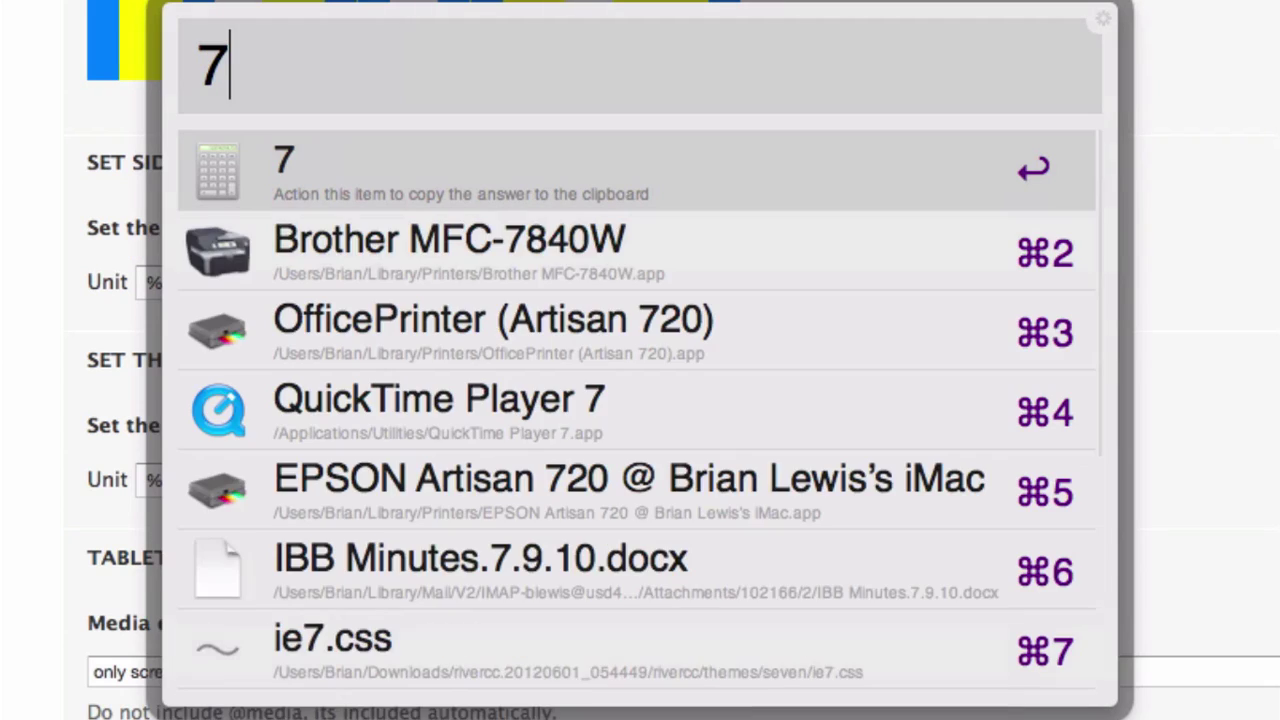
text(69*.2)
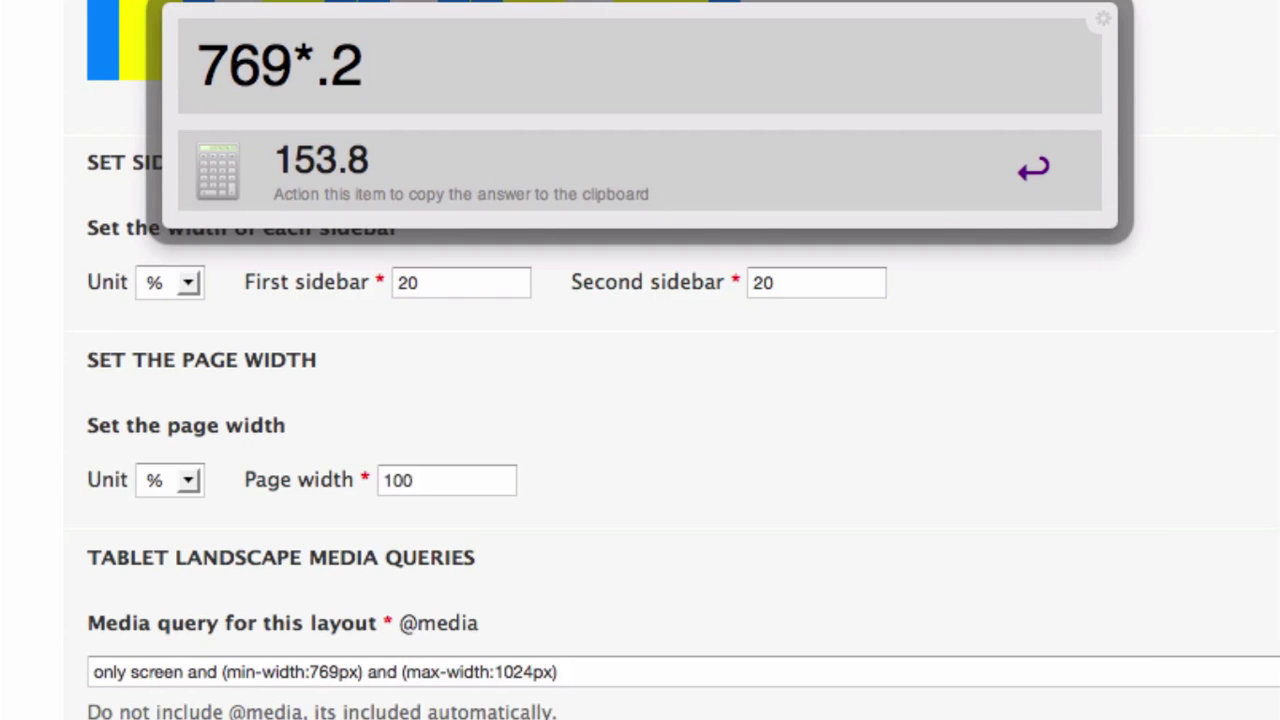
key(Return)
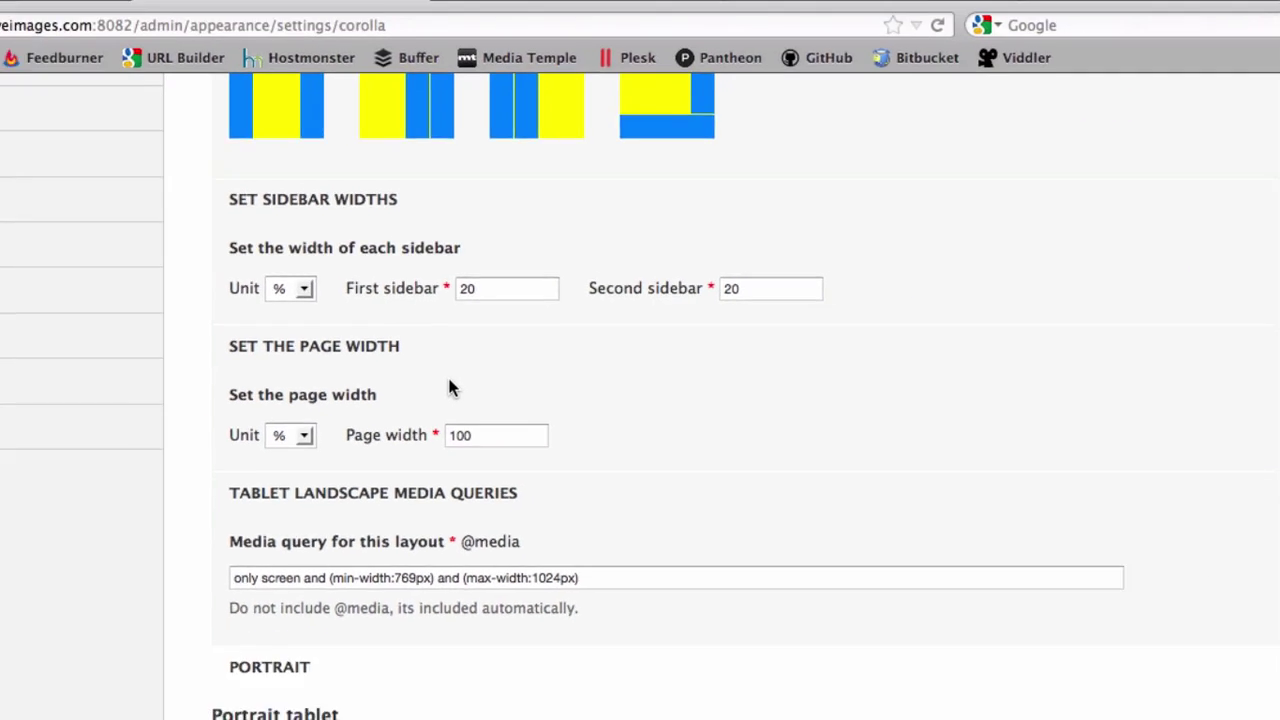
Step: Add the Scale effect to the featured_content_tabland style with a width of 150 pixels and upscaling allowed
key(ctrl+shift+Tab)
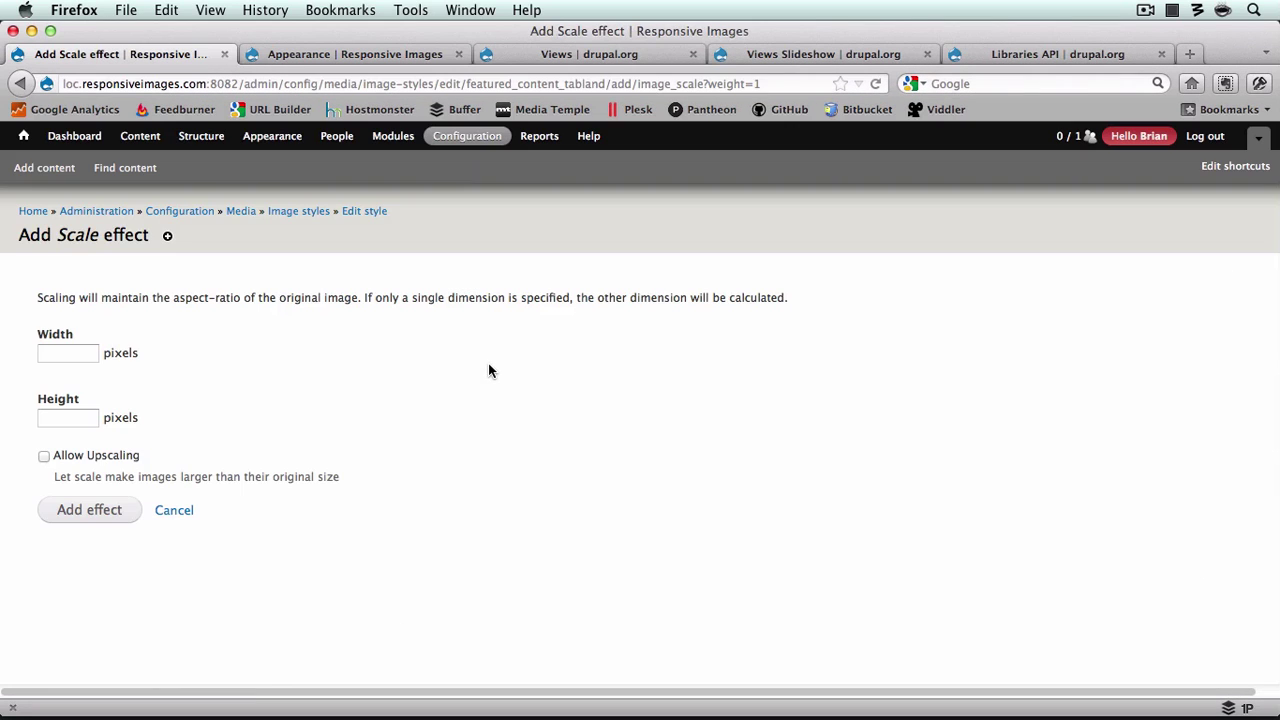
click(85, 352)
text(150)
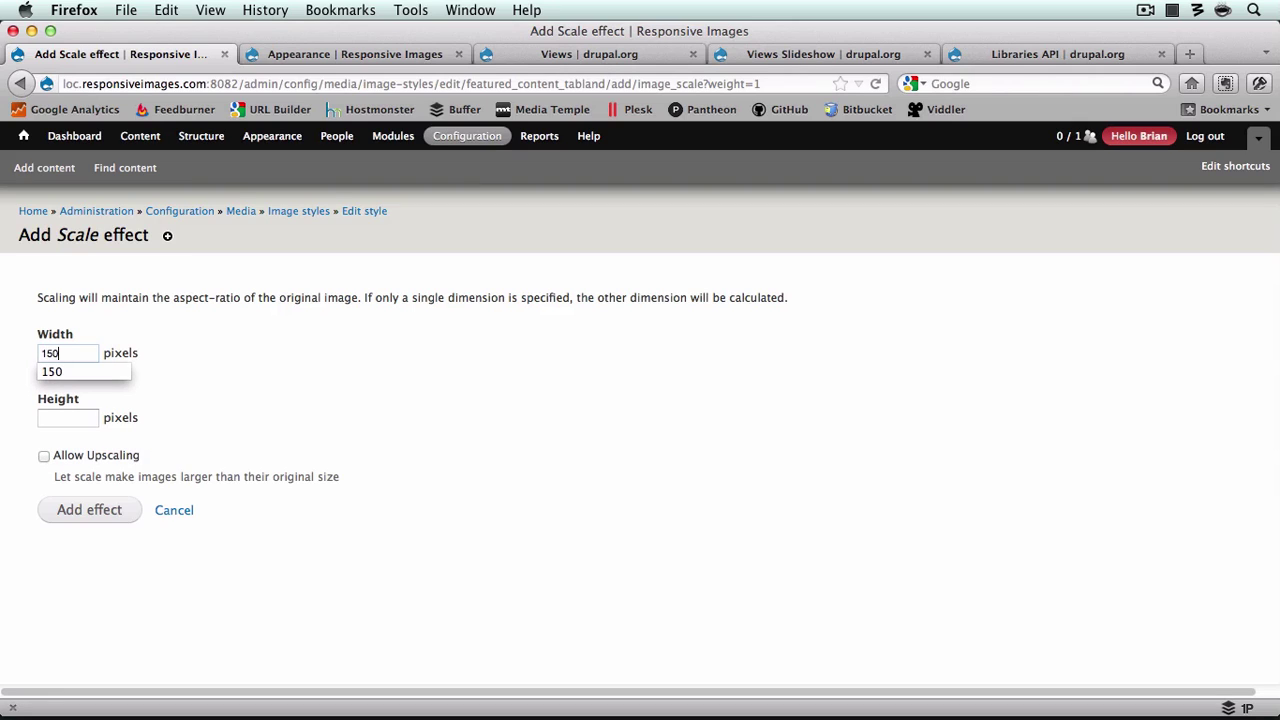
click(44, 459)
click(97, 521)
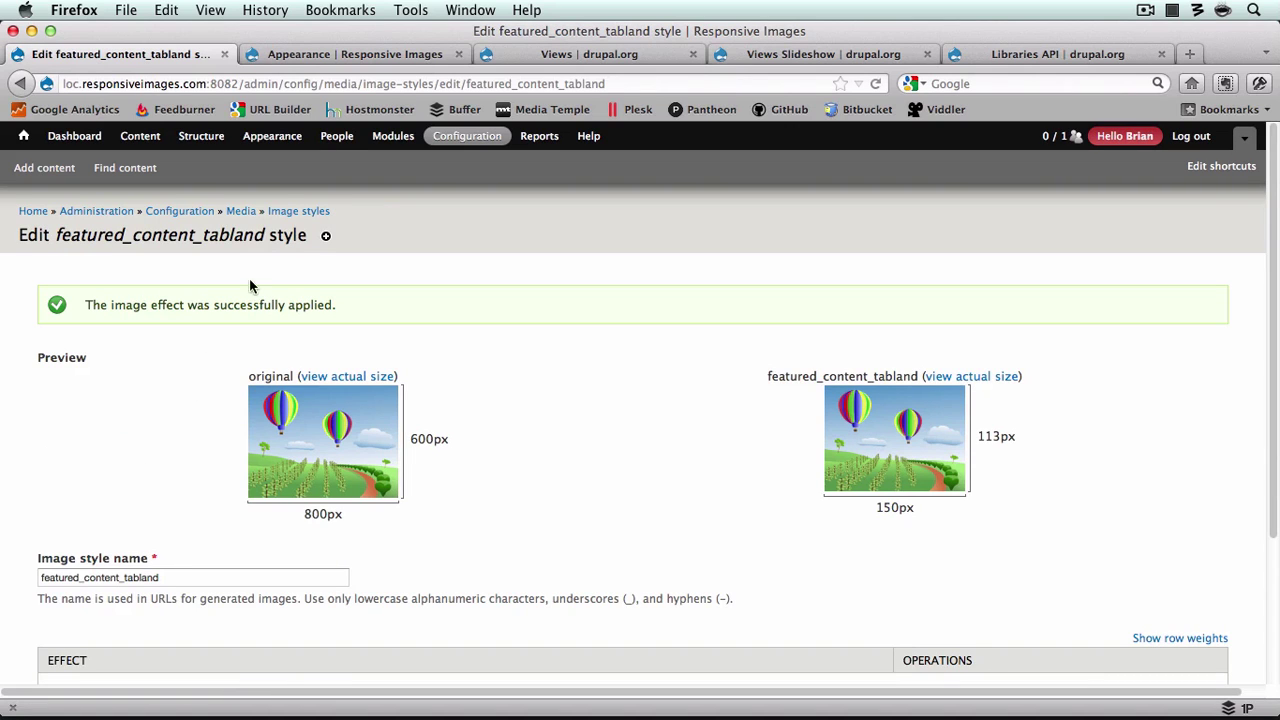
Step: Create another image style named "featured_content_tabport"
click(315, 211)
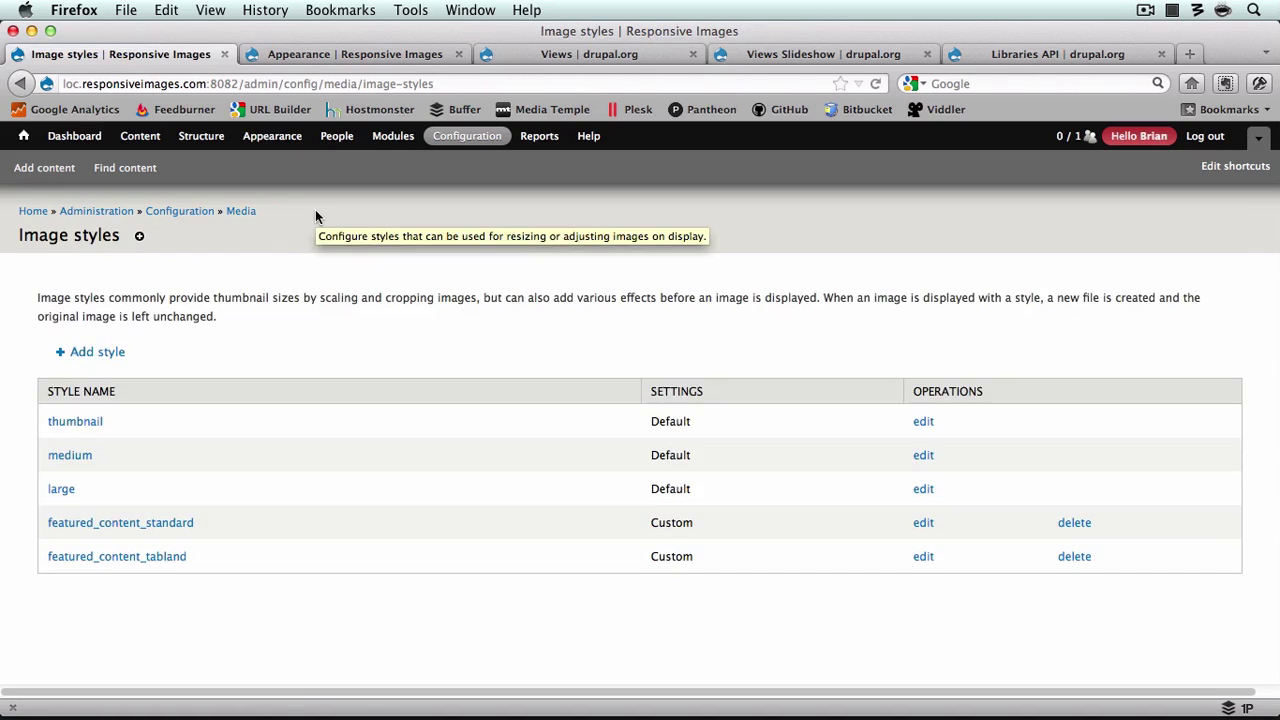
click(112, 352)
click(170, 319)
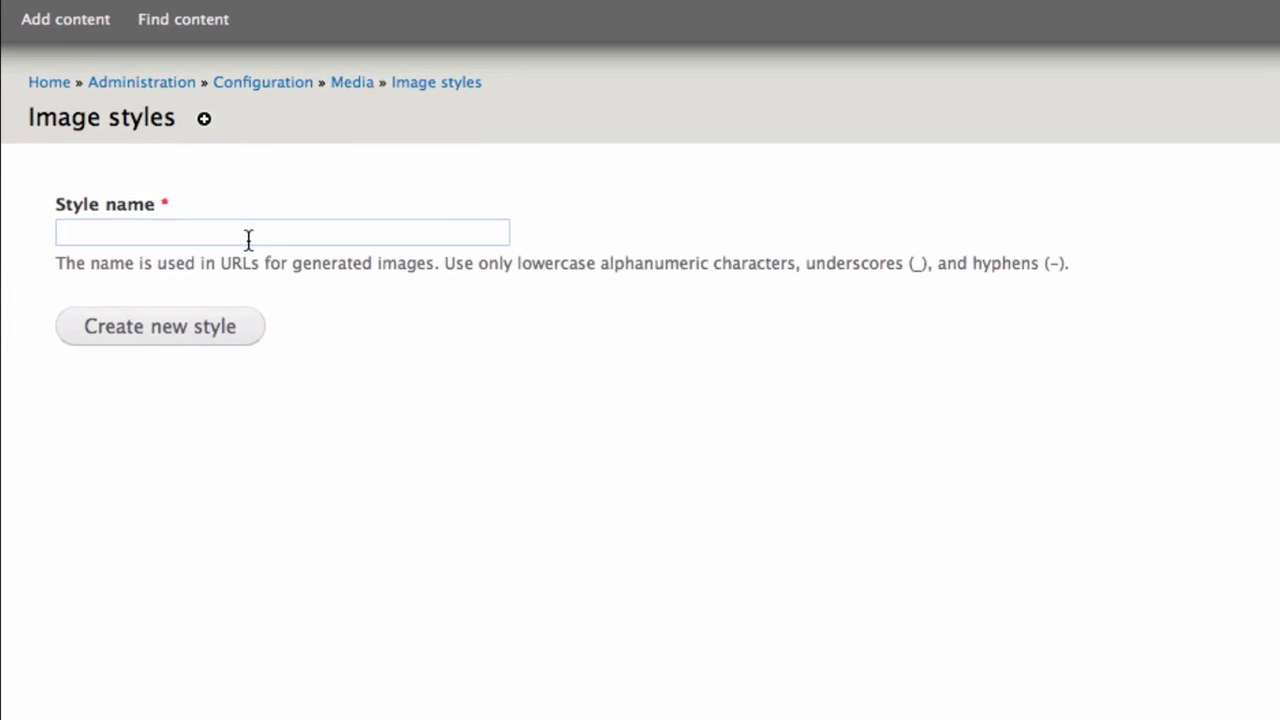
text(featured_content_)
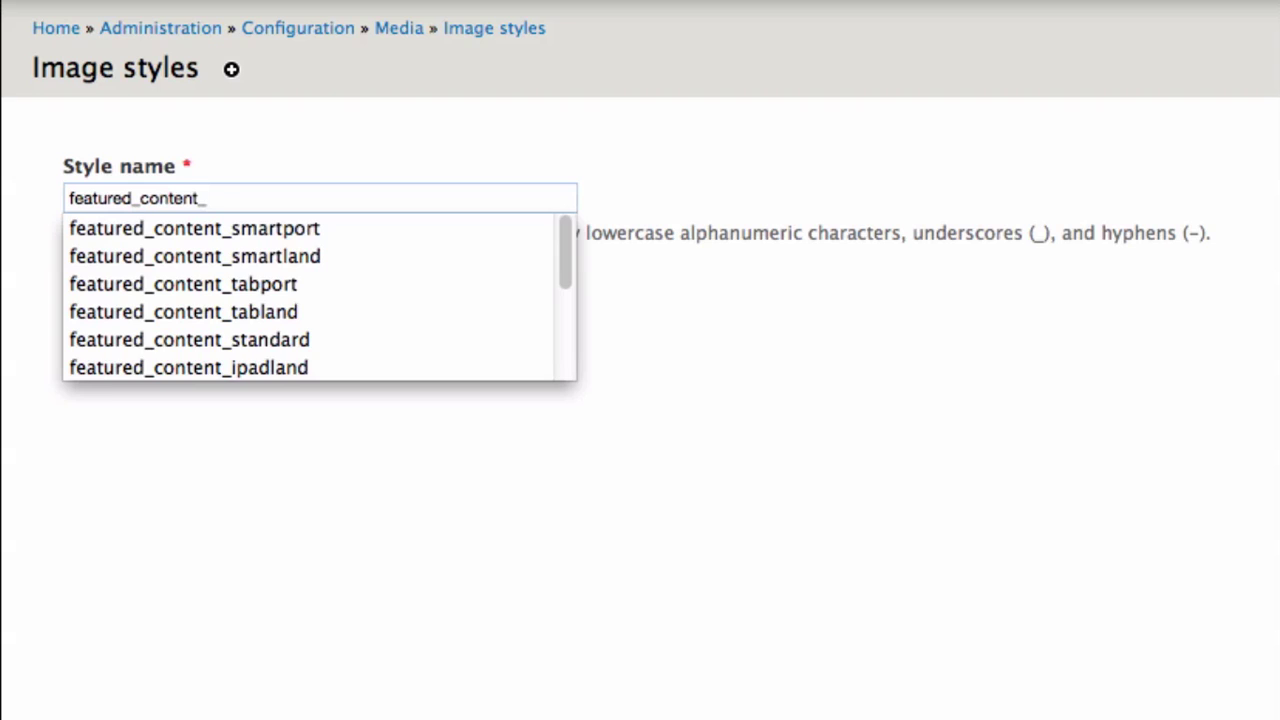
text(tabport)
key(Down)
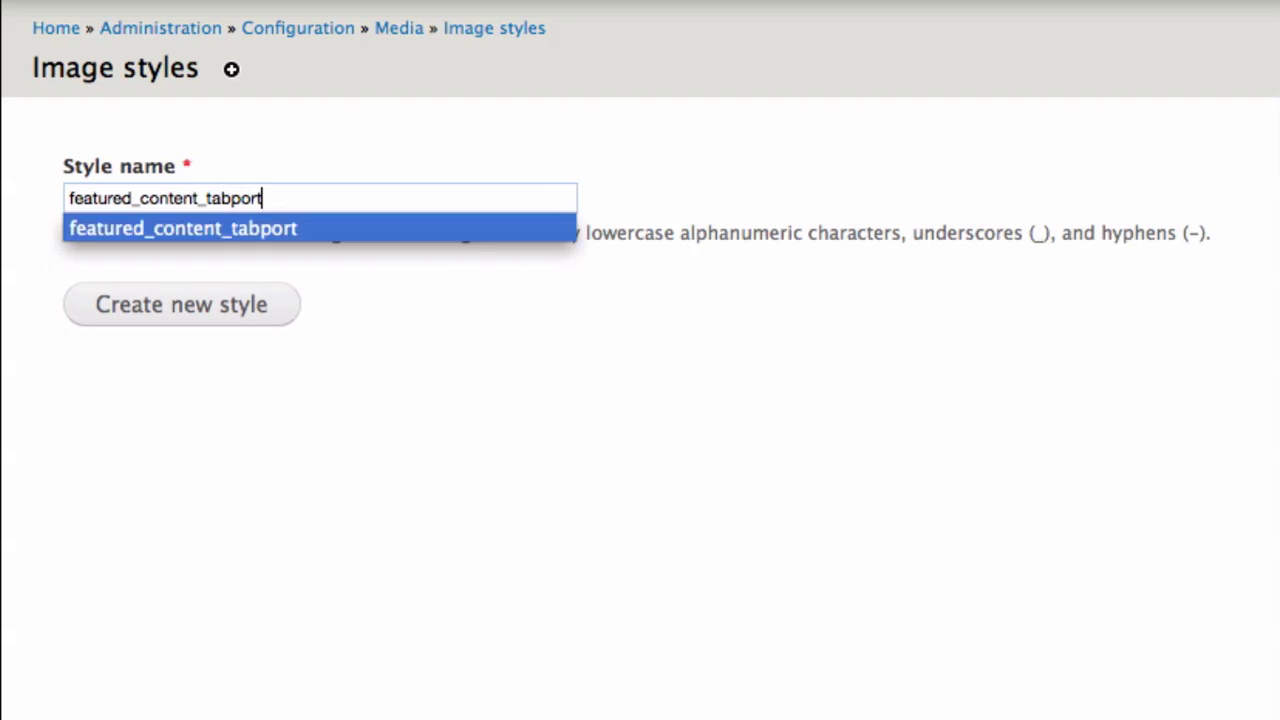
key(Return)
click(230, 322)
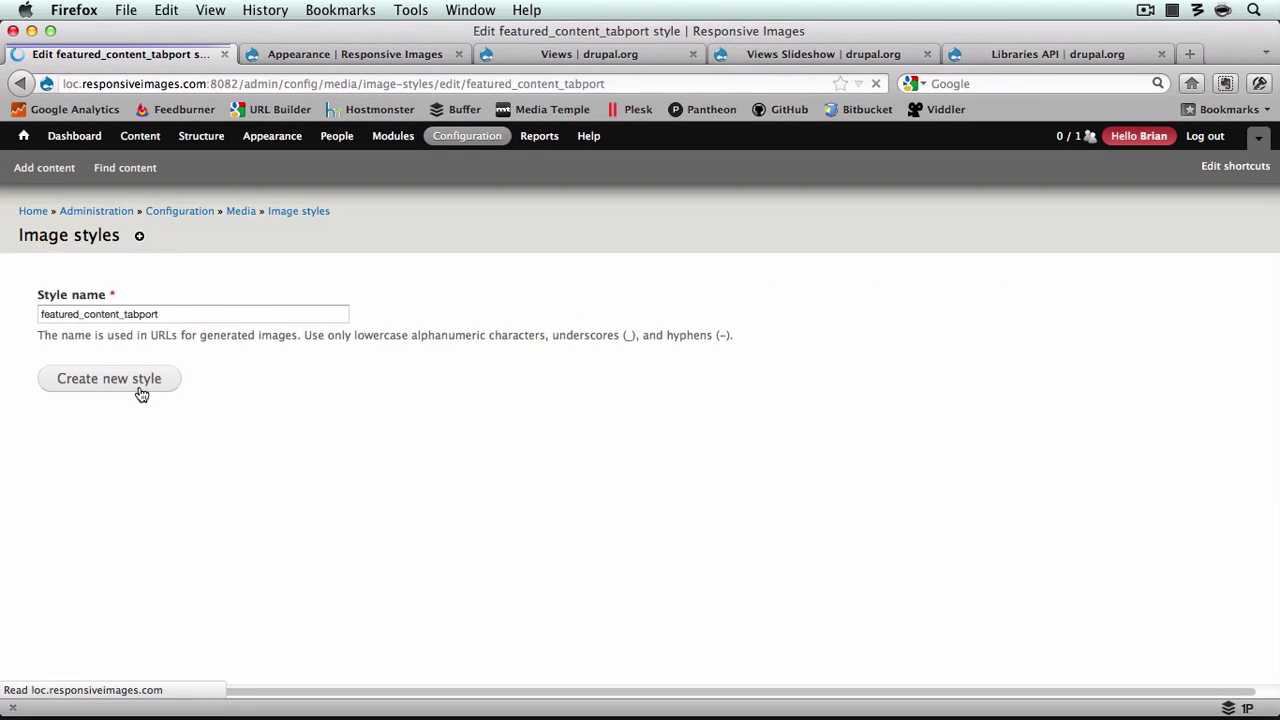
Step: Choose Scale as the new effect for the featured_content_tabport style and open its size settings
scroll(110, 514, down, 4)
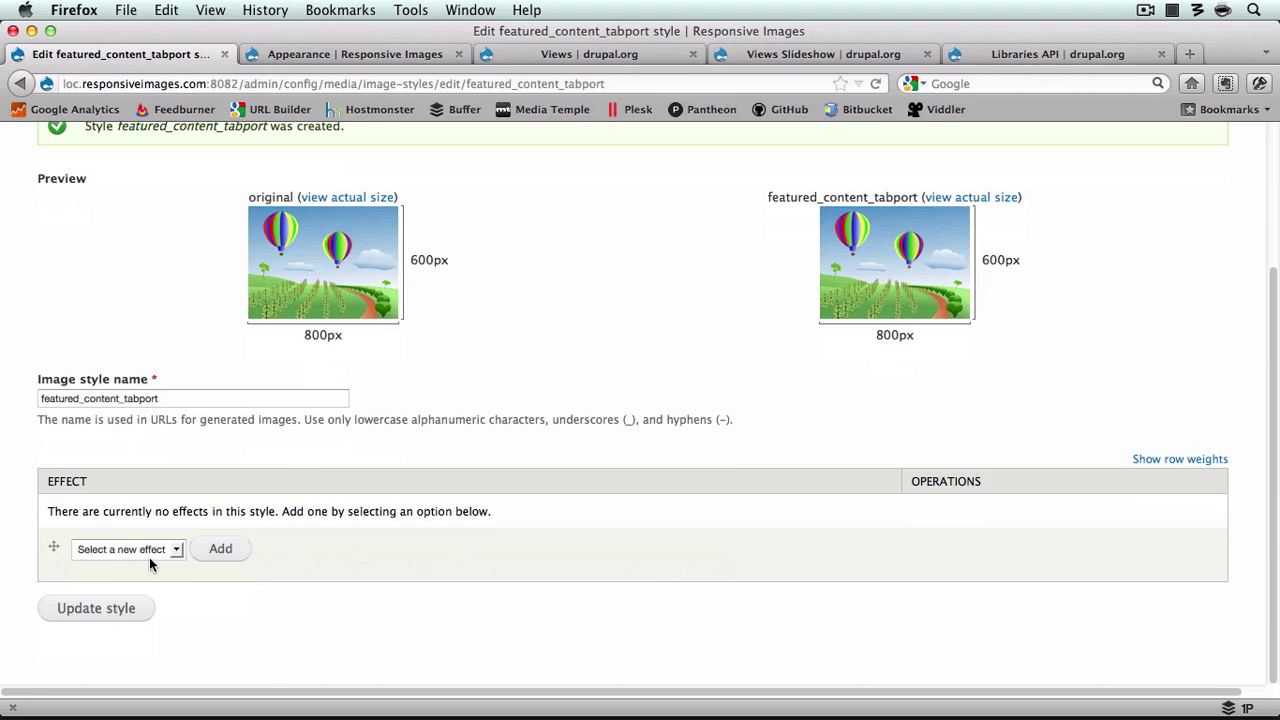
click(149, 552)
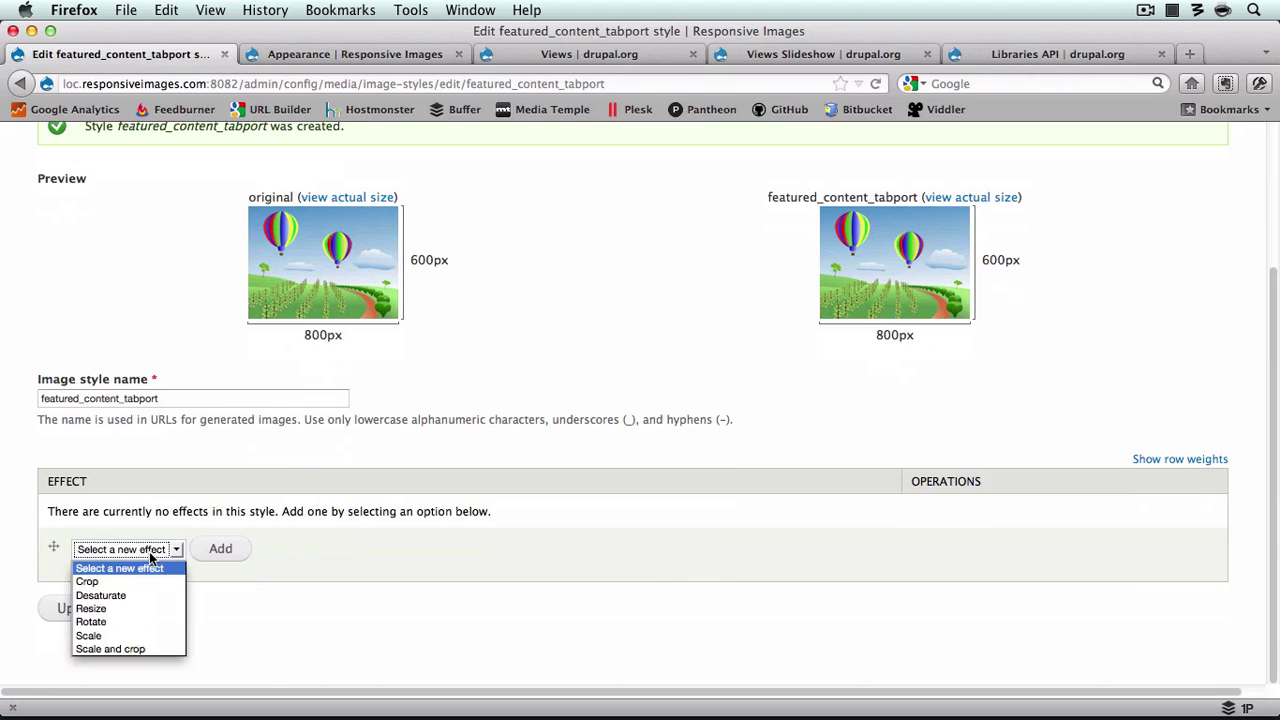
click(120, 635)
click(220, 549)
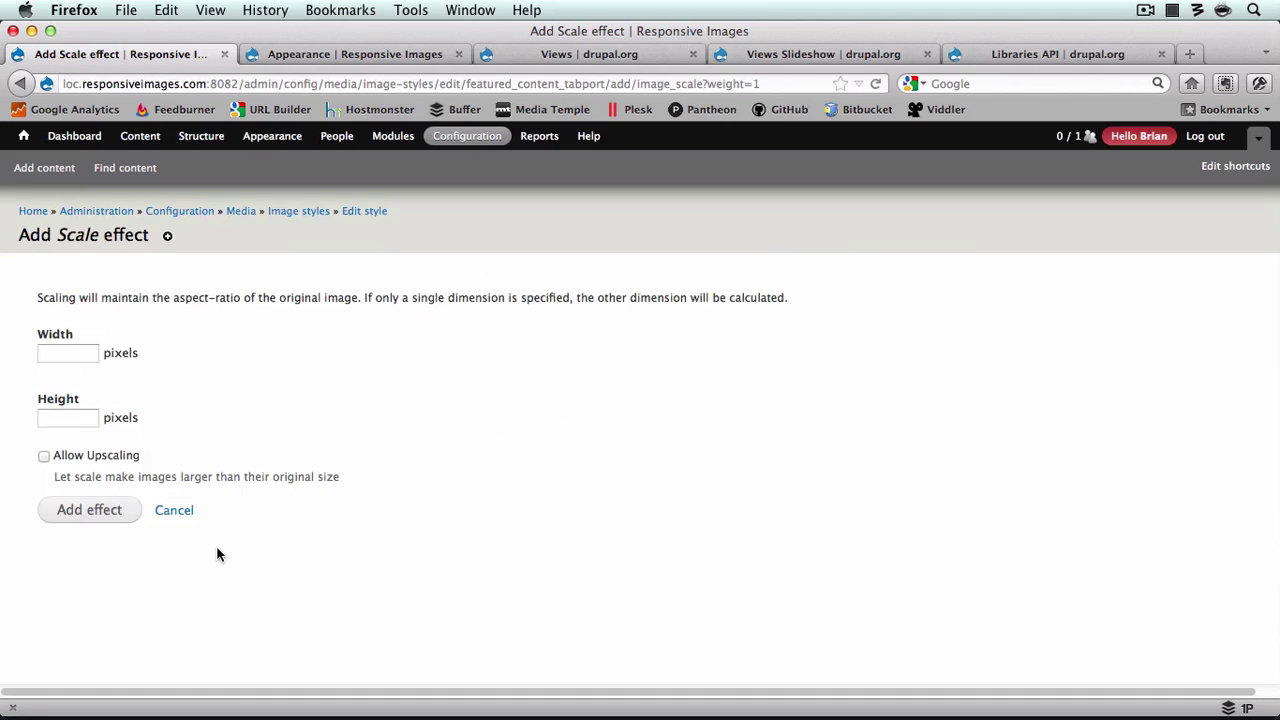
Step: Examine the portrait tablet's sidebar layout, sidebar widths, page width and media query in the Corolla theme settings
click(337, 54)
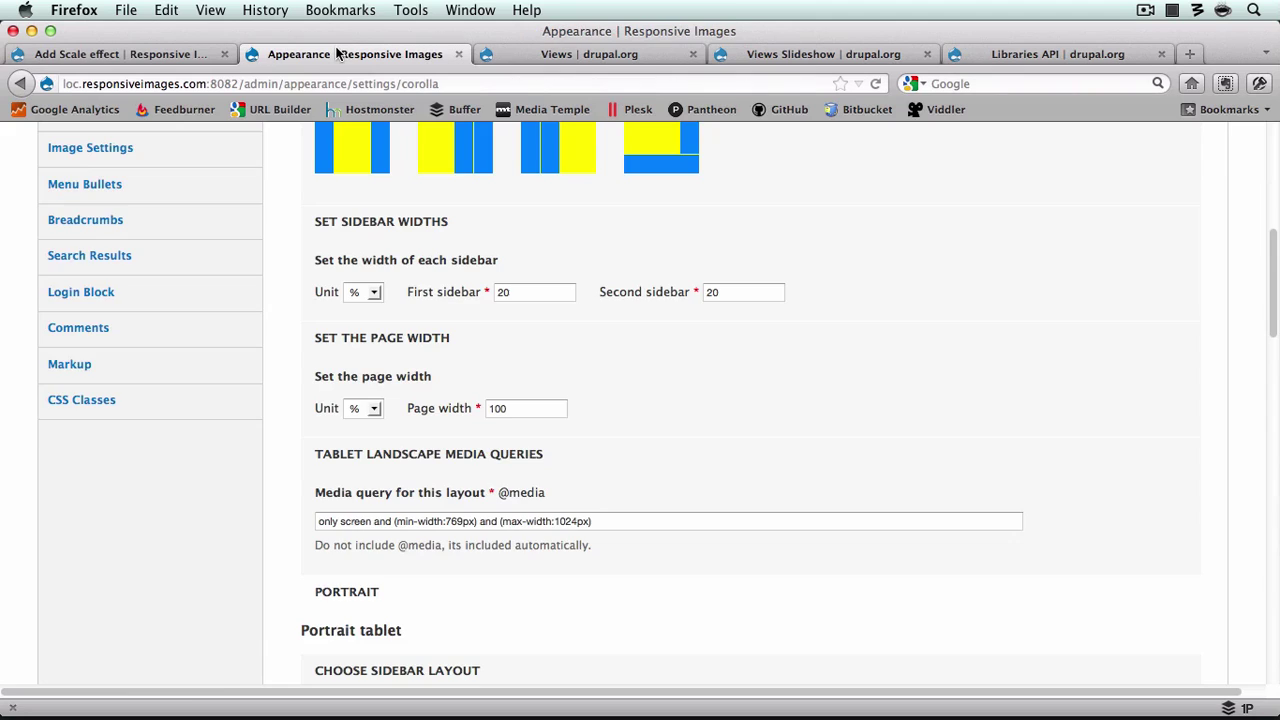
scroll(412, 473, down, 8)
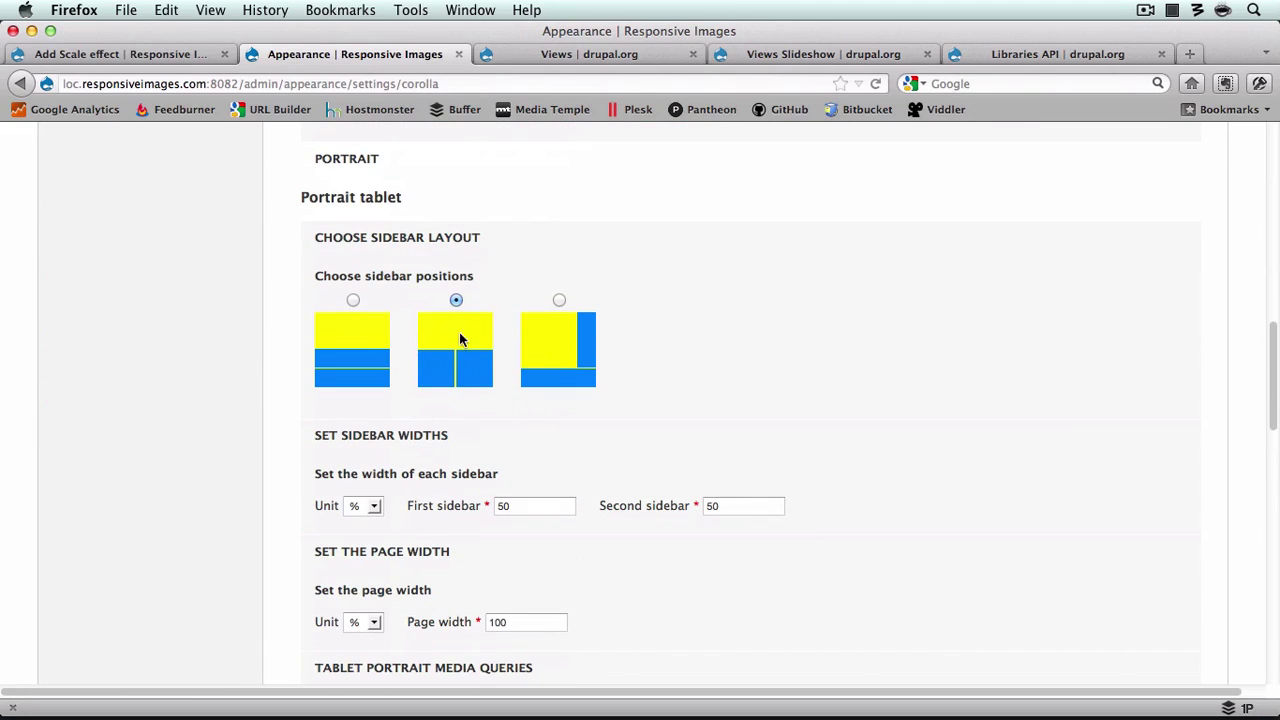
scroll(429, 451, down, 1)
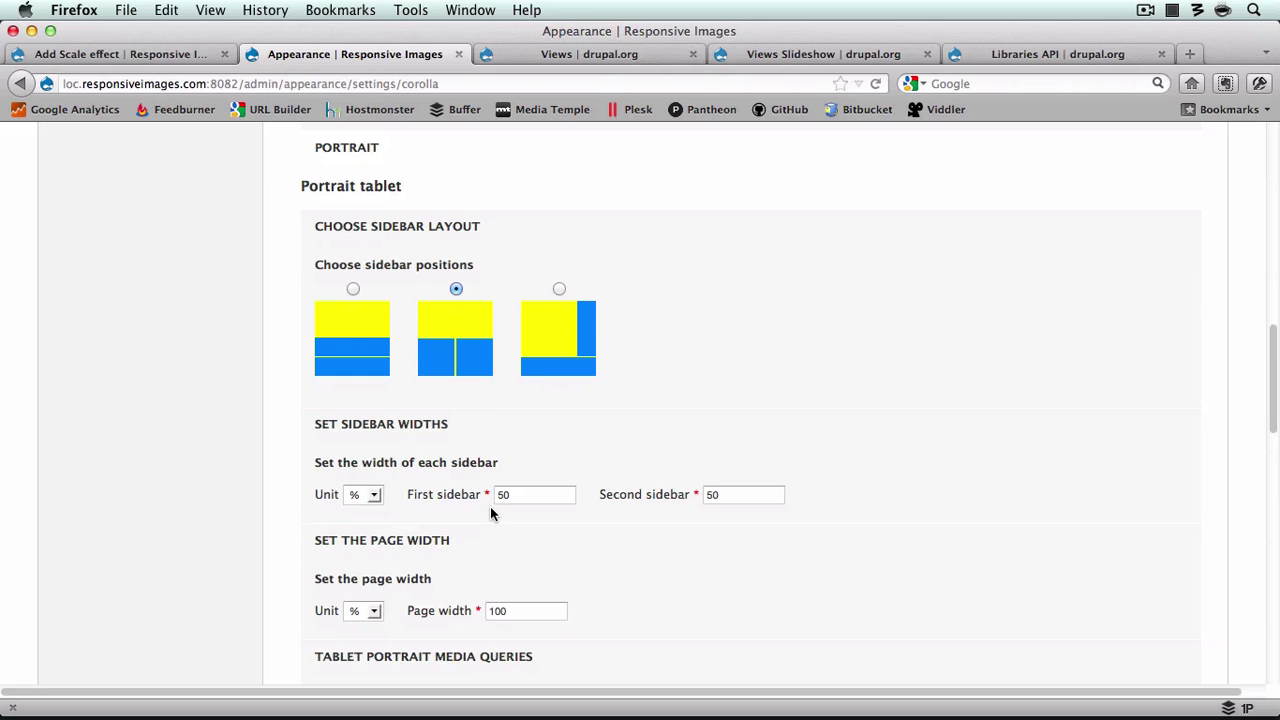
scroll(490, 508, down, 5)
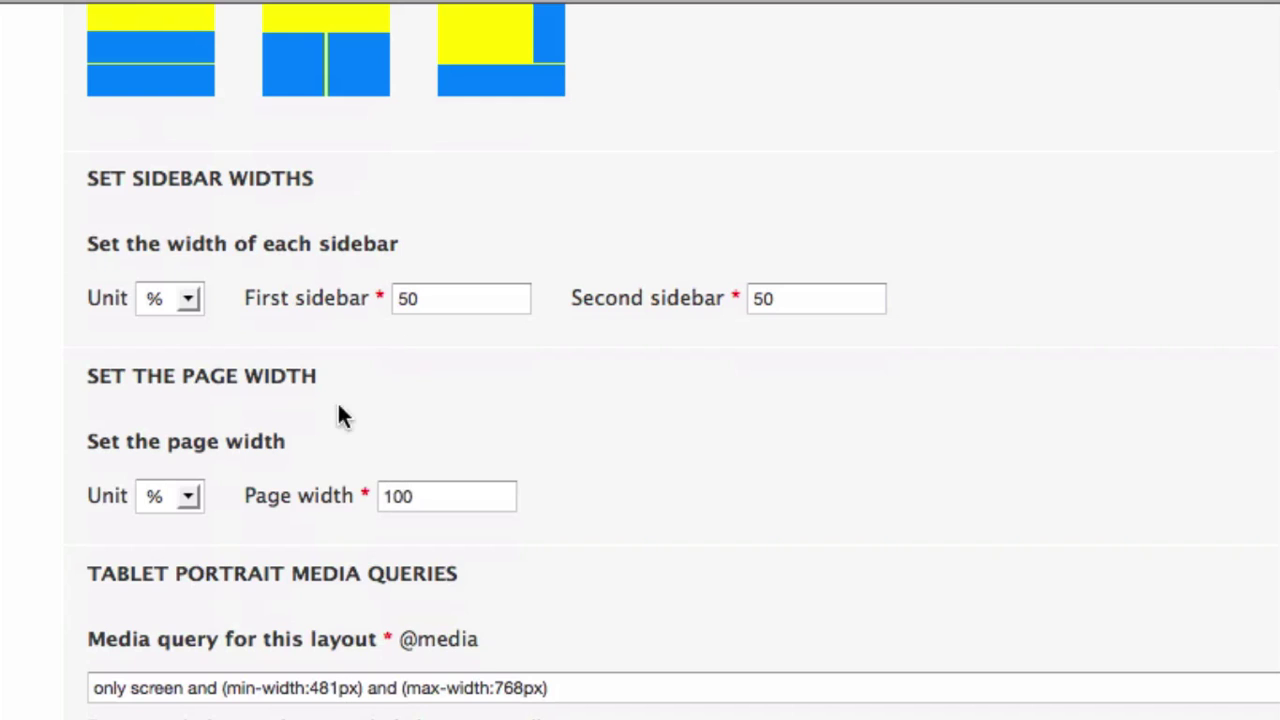
Step: Calculate 481*.5 to work out the sidebar width at the portrait tablet's minimum page width
key(alt+space)
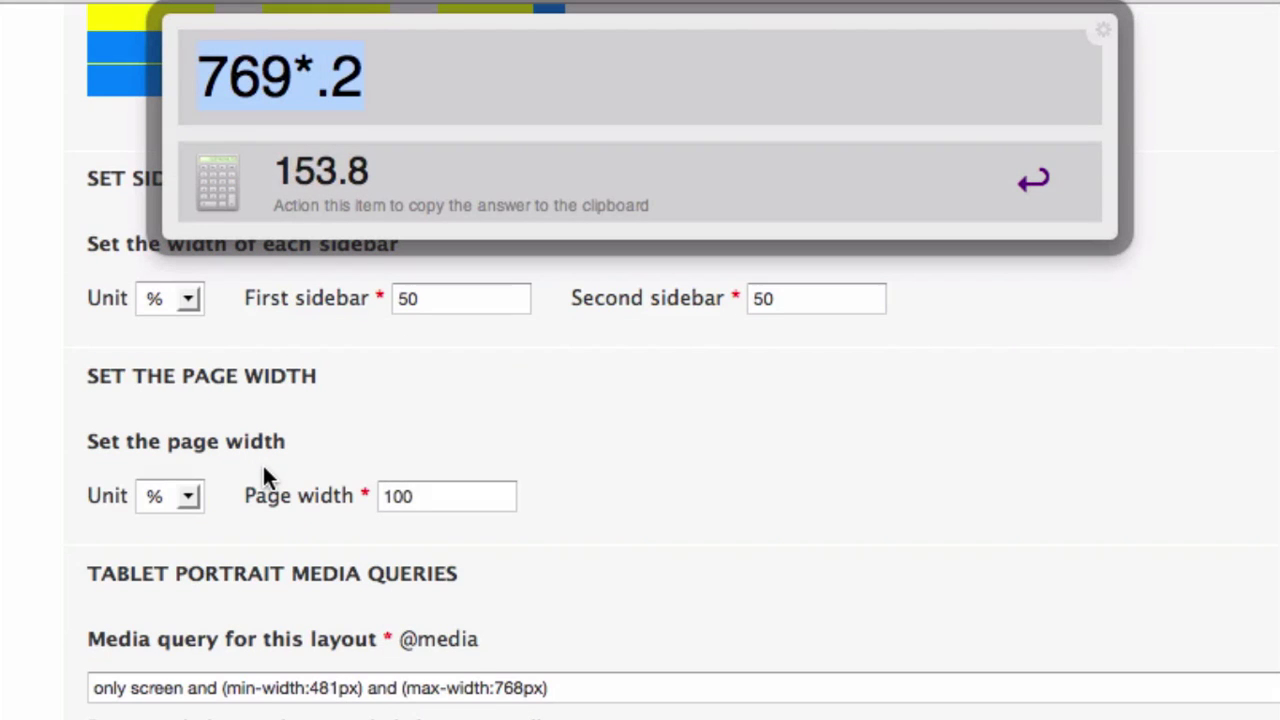
text(481*.5)
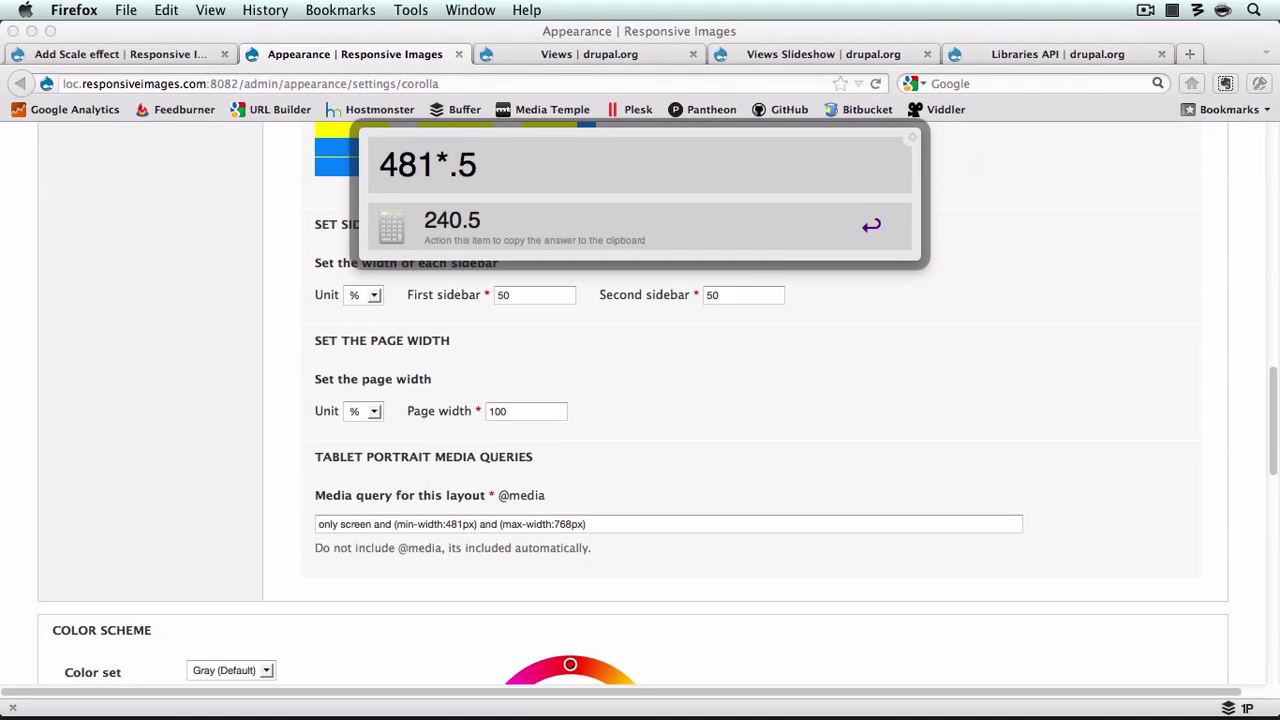
key(Return)
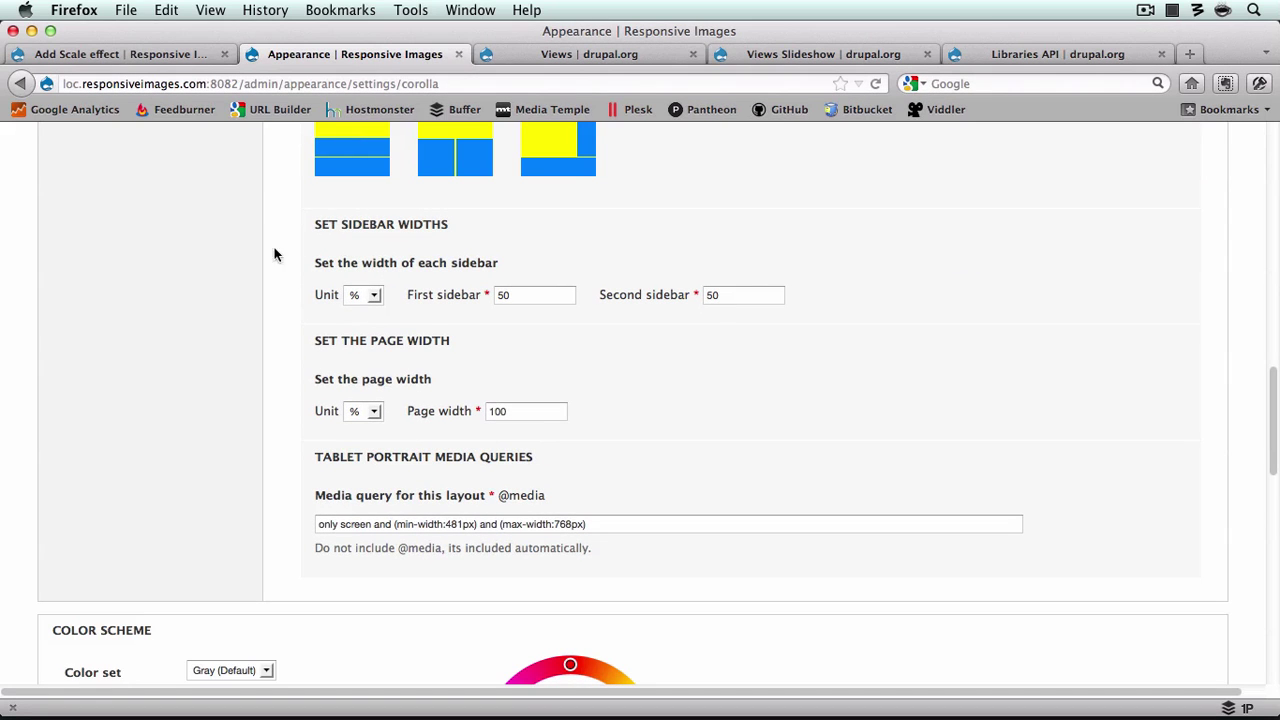
Step: Add the Scale effect to the featured_content_tabport style with a width of 240 pixels and upscaling allowed
click(182, 61)
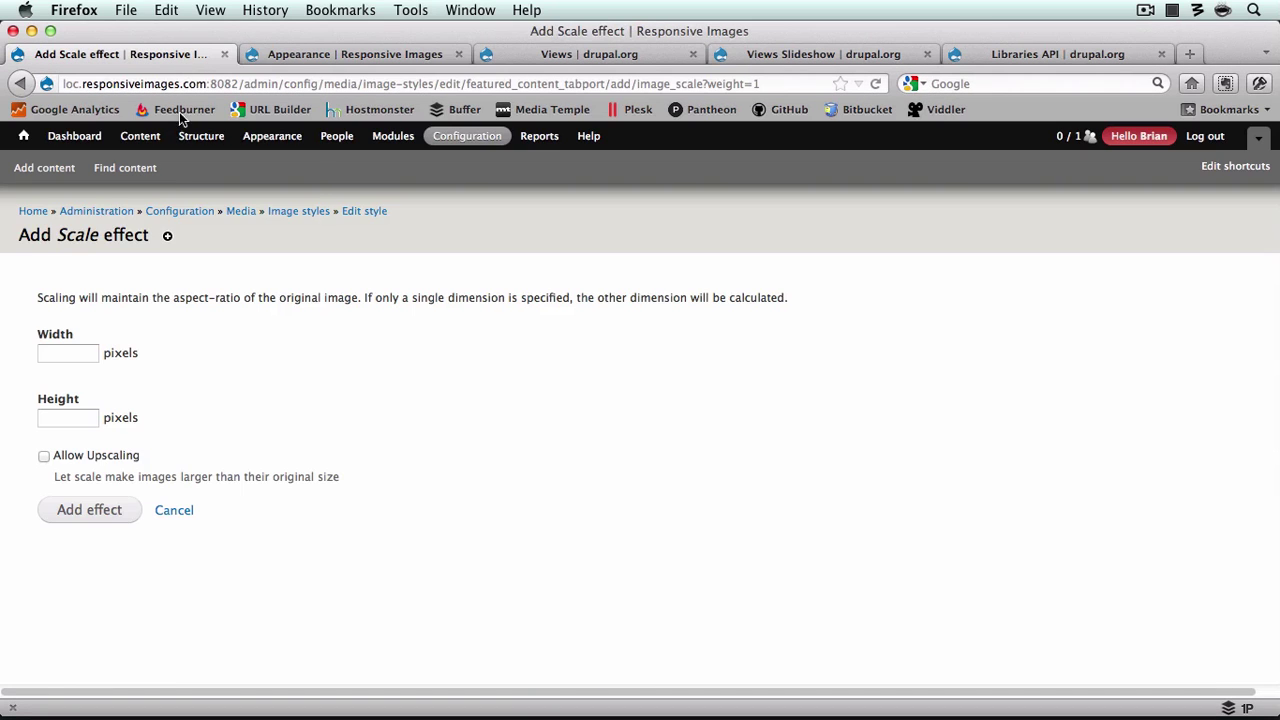
click(72, 355)
text(240)
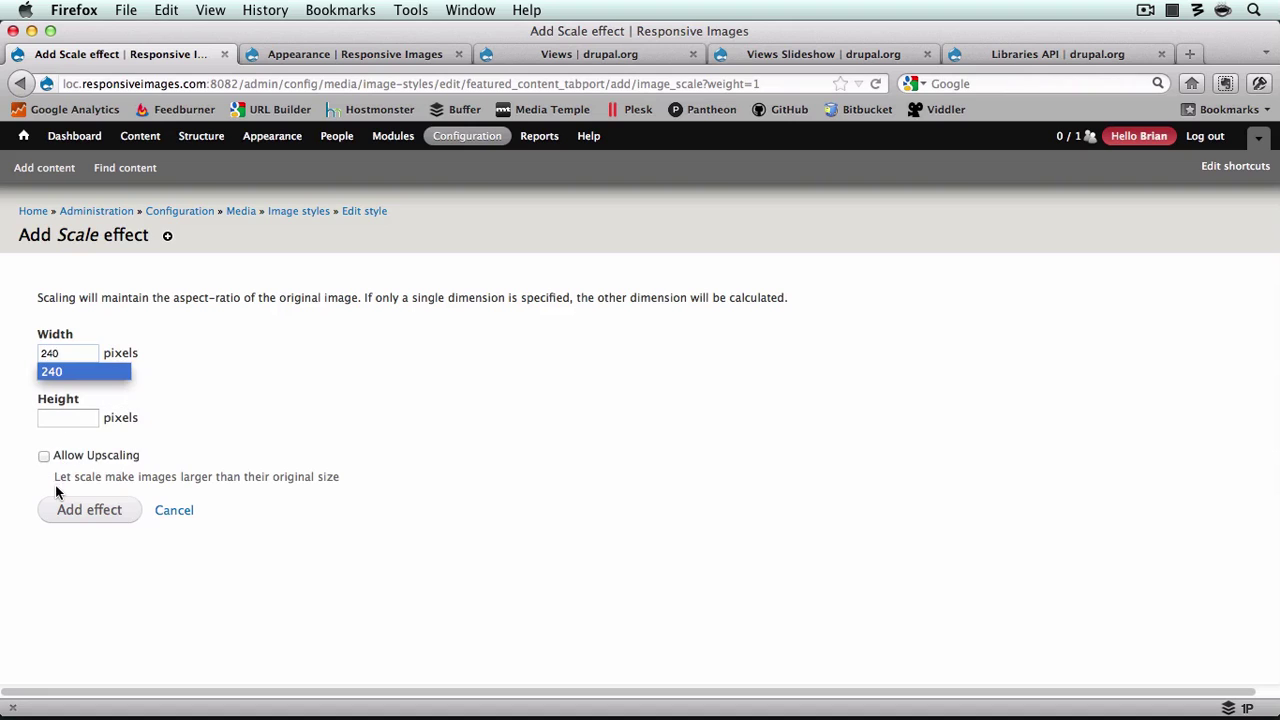
click(42, 455)
click(86, 501)
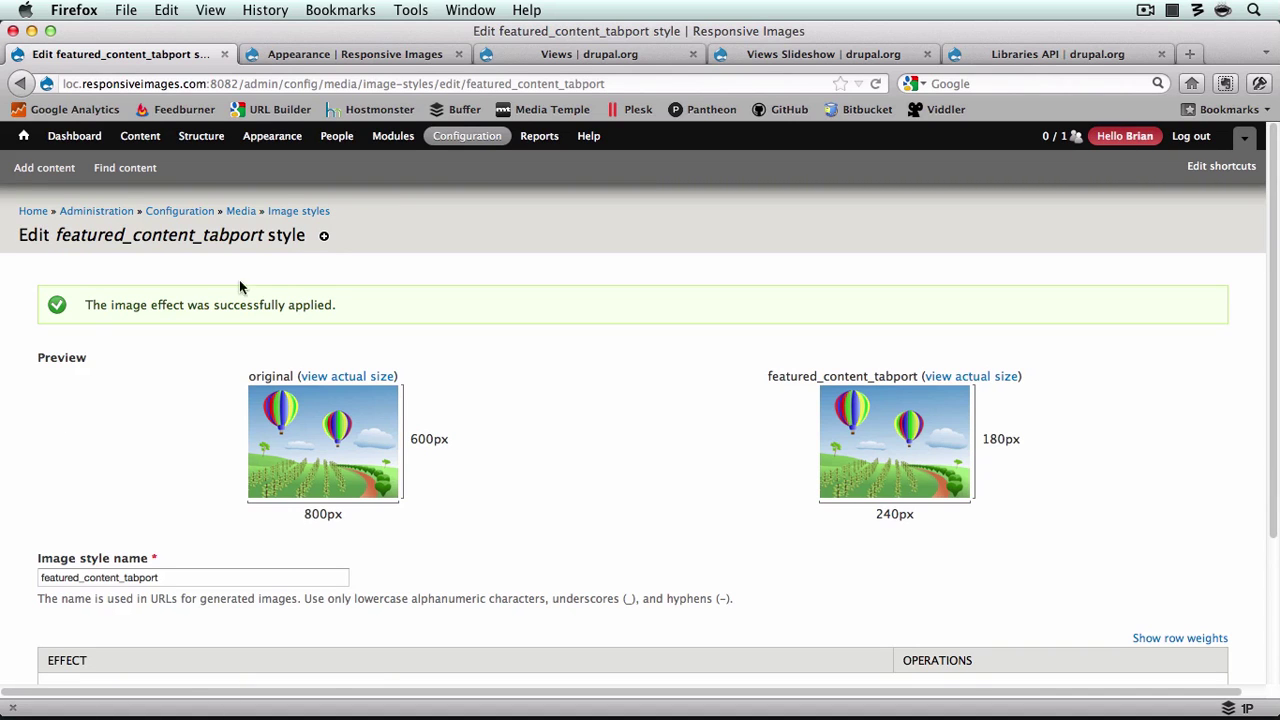
Step: Create another image style named "featured_content_smartland"
click(293, 212)
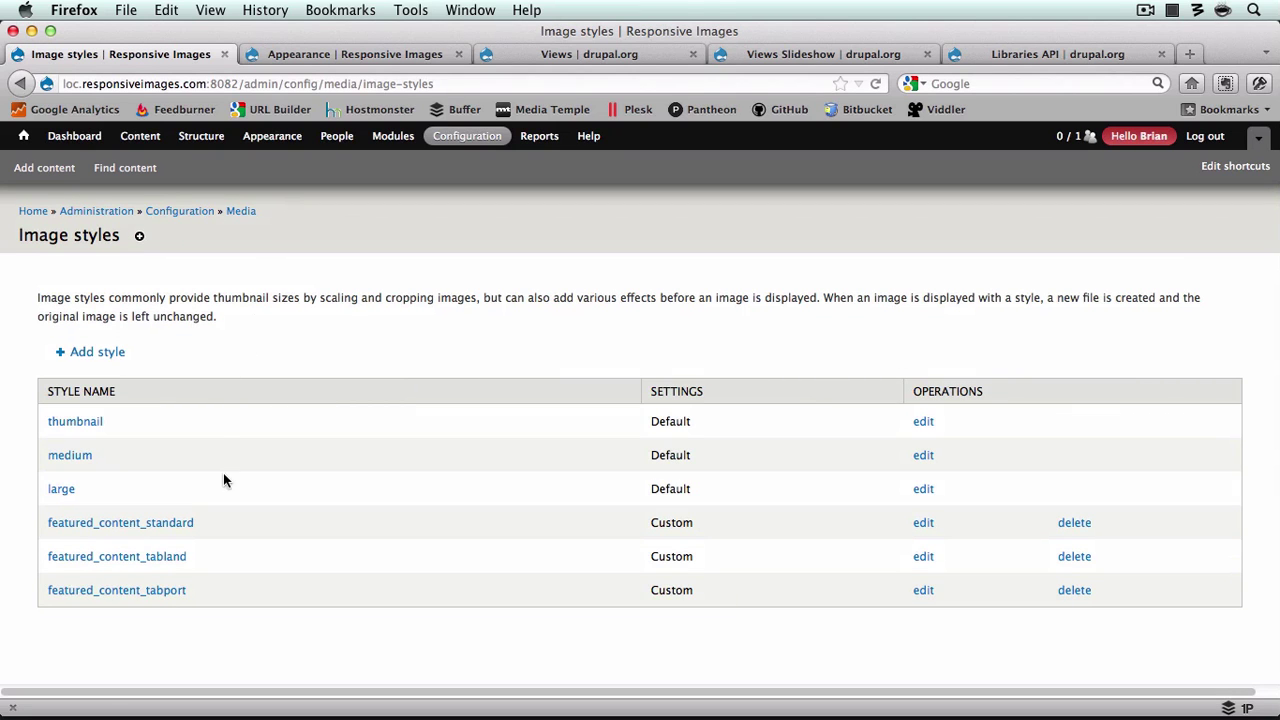
click(110, 352)
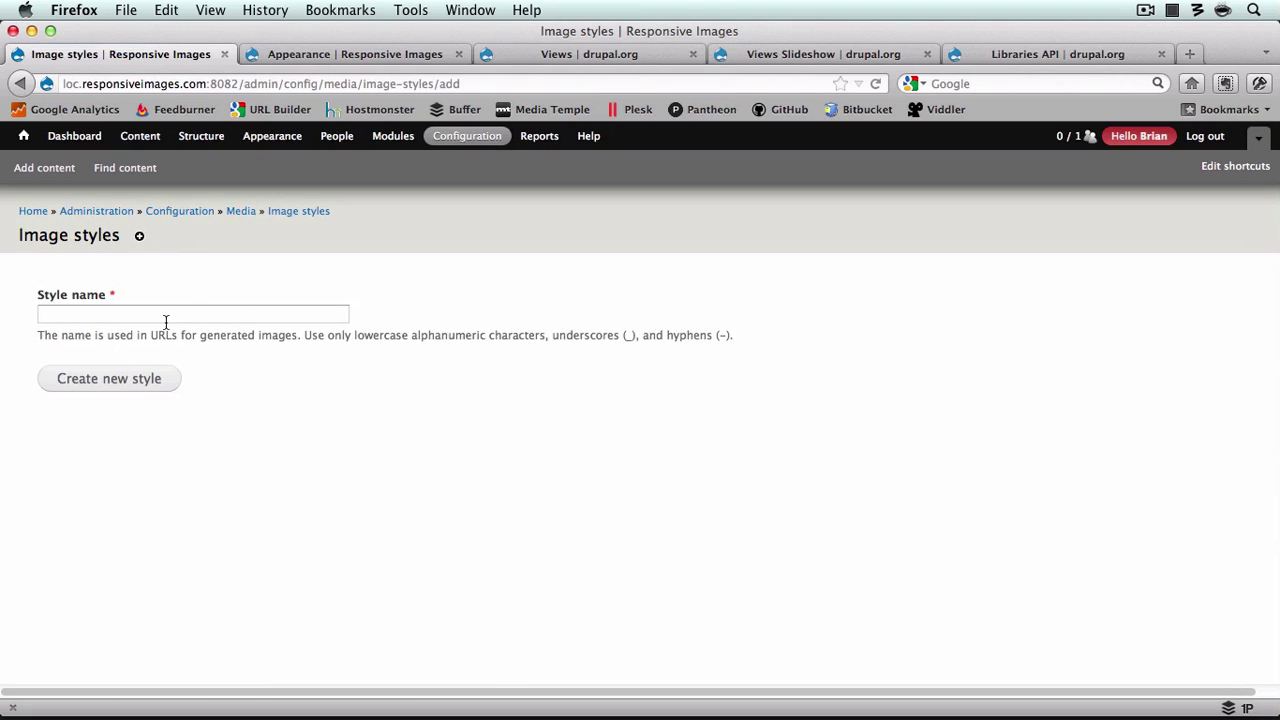
click(169, 317)
text(featu)
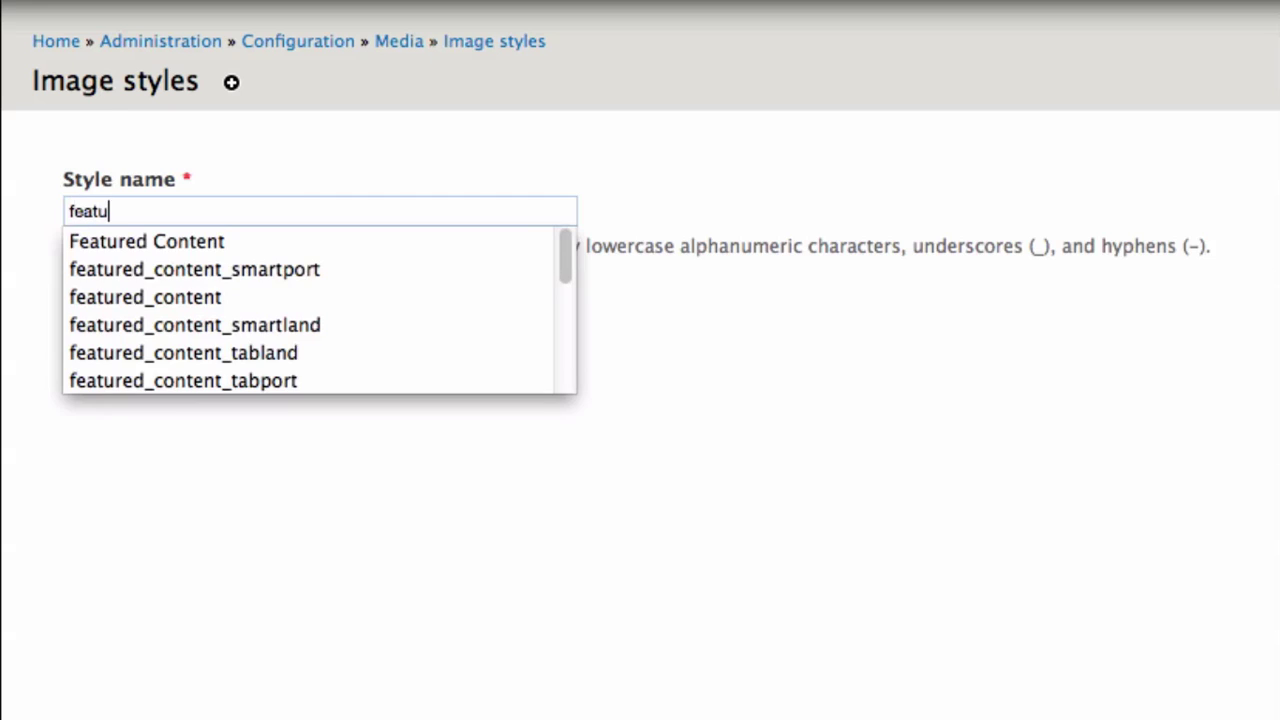
text(red_content)
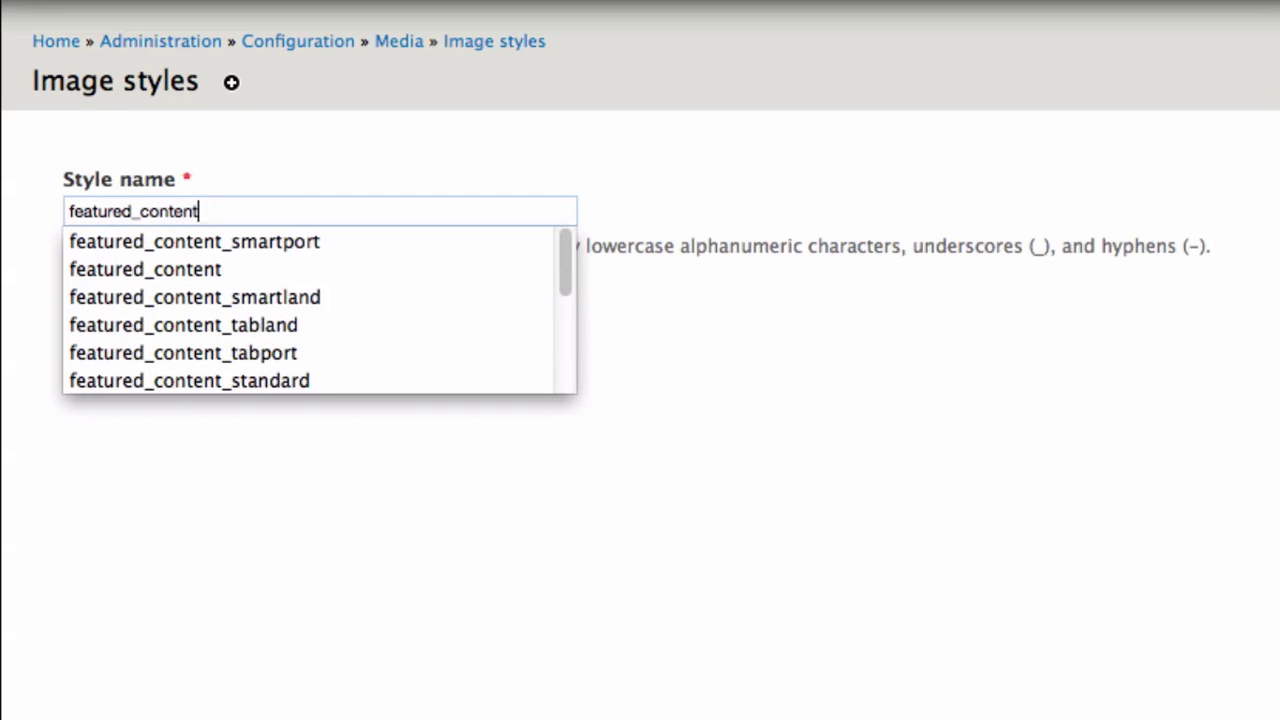
text(_smartland)
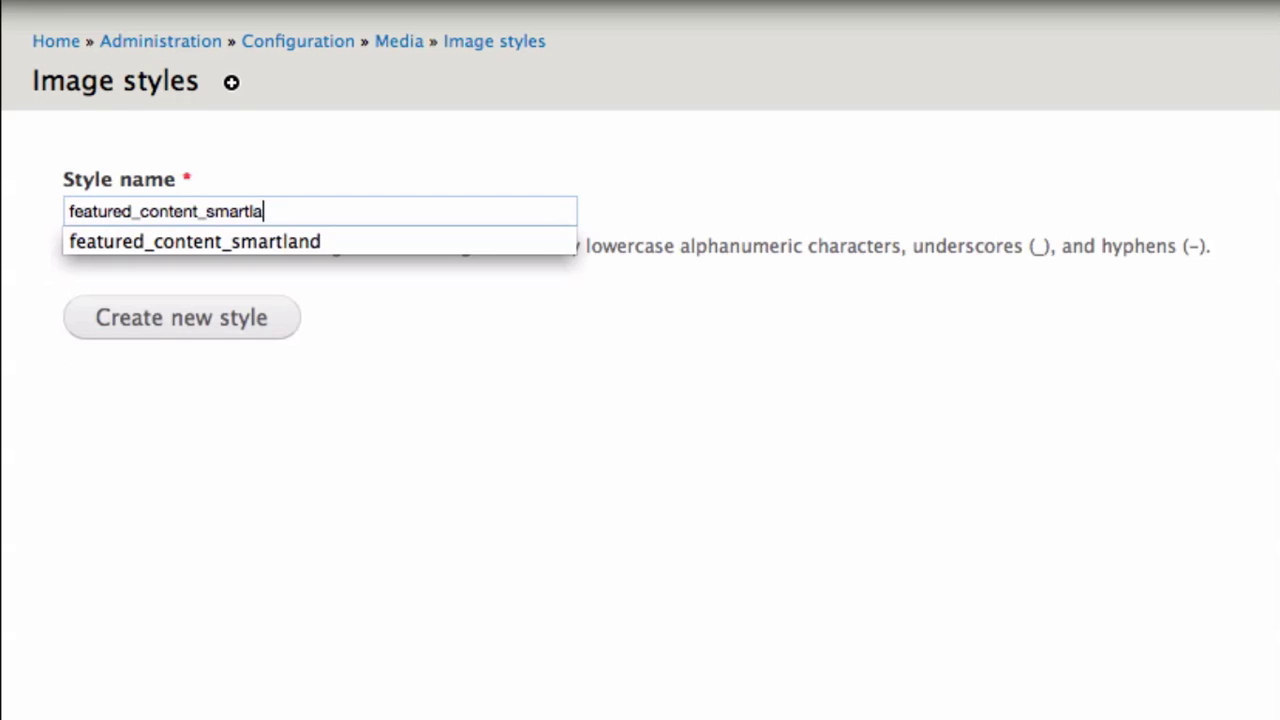
click(238, 332)
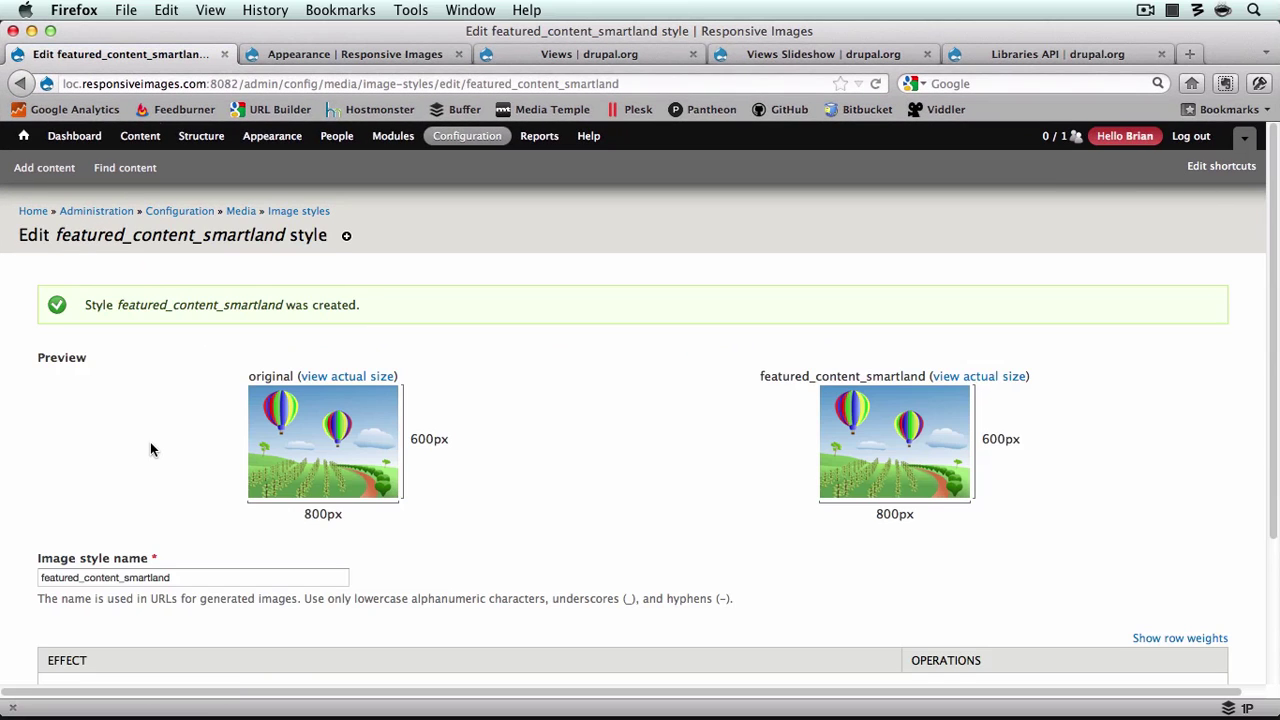
Step: Choose Scale as the new effect for the featured_content_smartland style and open its size settings
scroll(150, 449, down, 4)
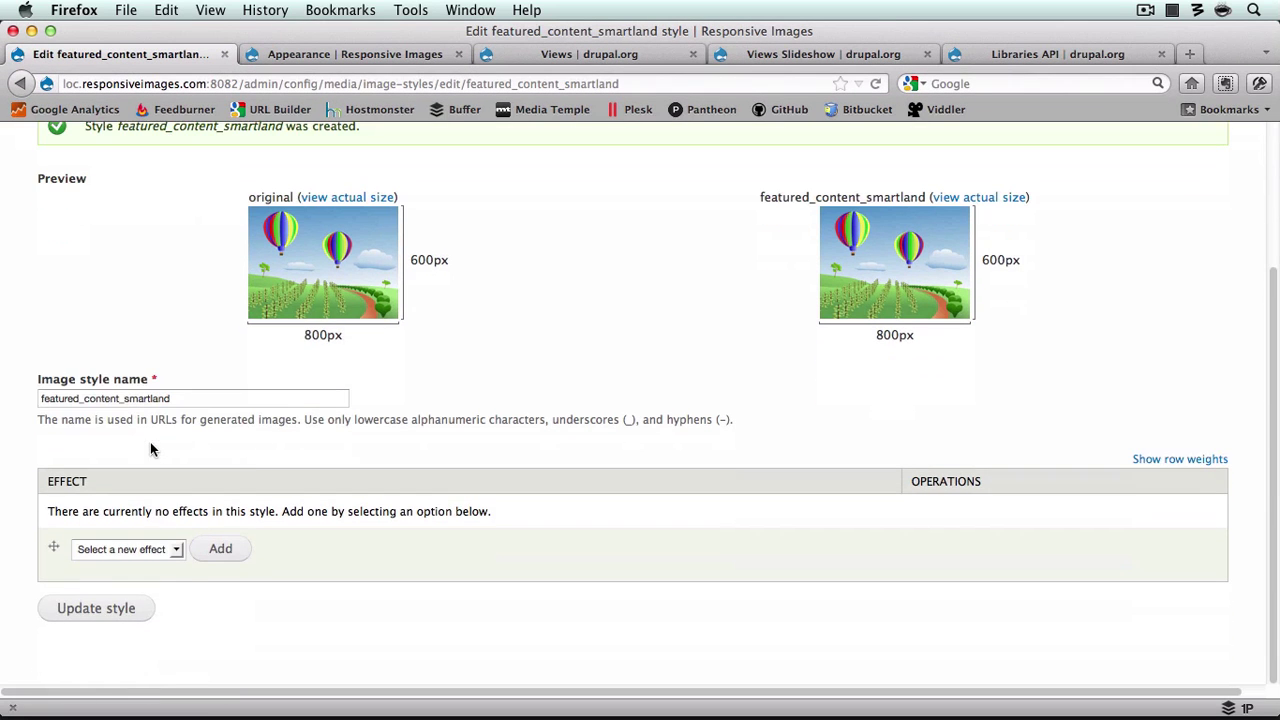
click(146, 550)
click(116, 635)
click(228, 550)
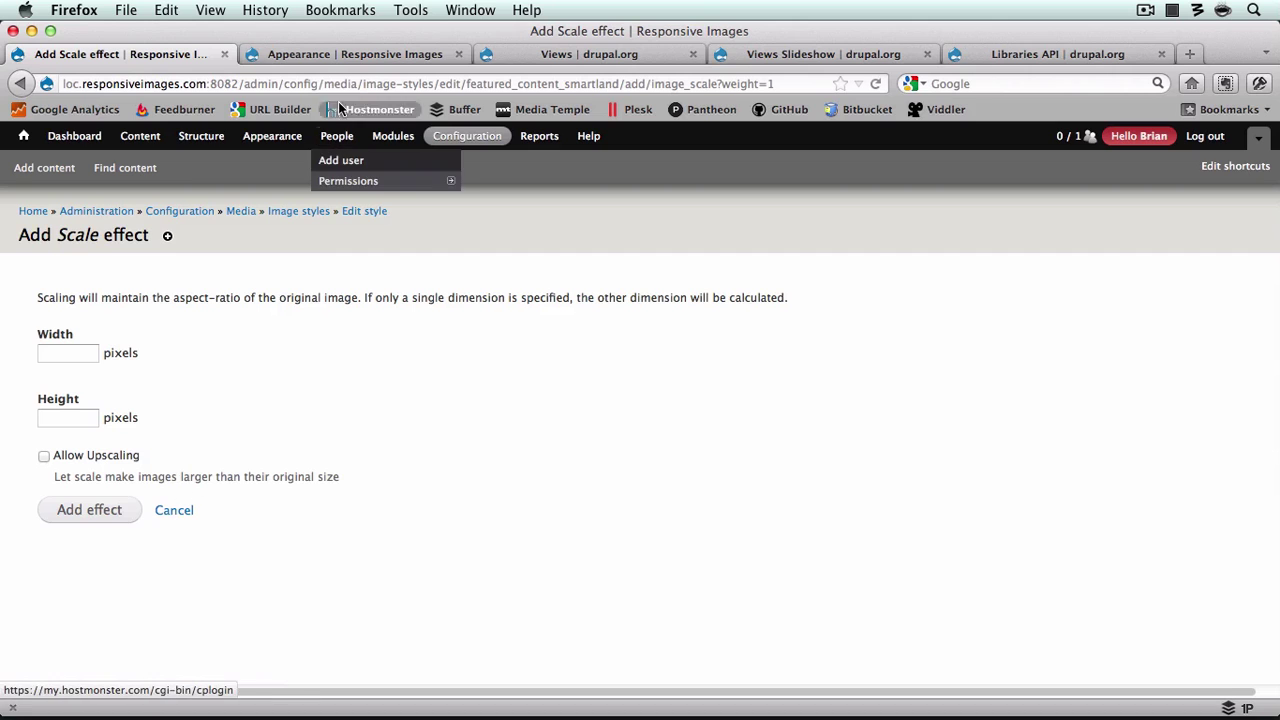
Step: Check the landscape smartphone's sidebar widths and media query in the Corolla theme settings and calculate 321*.5
click(336, 57)
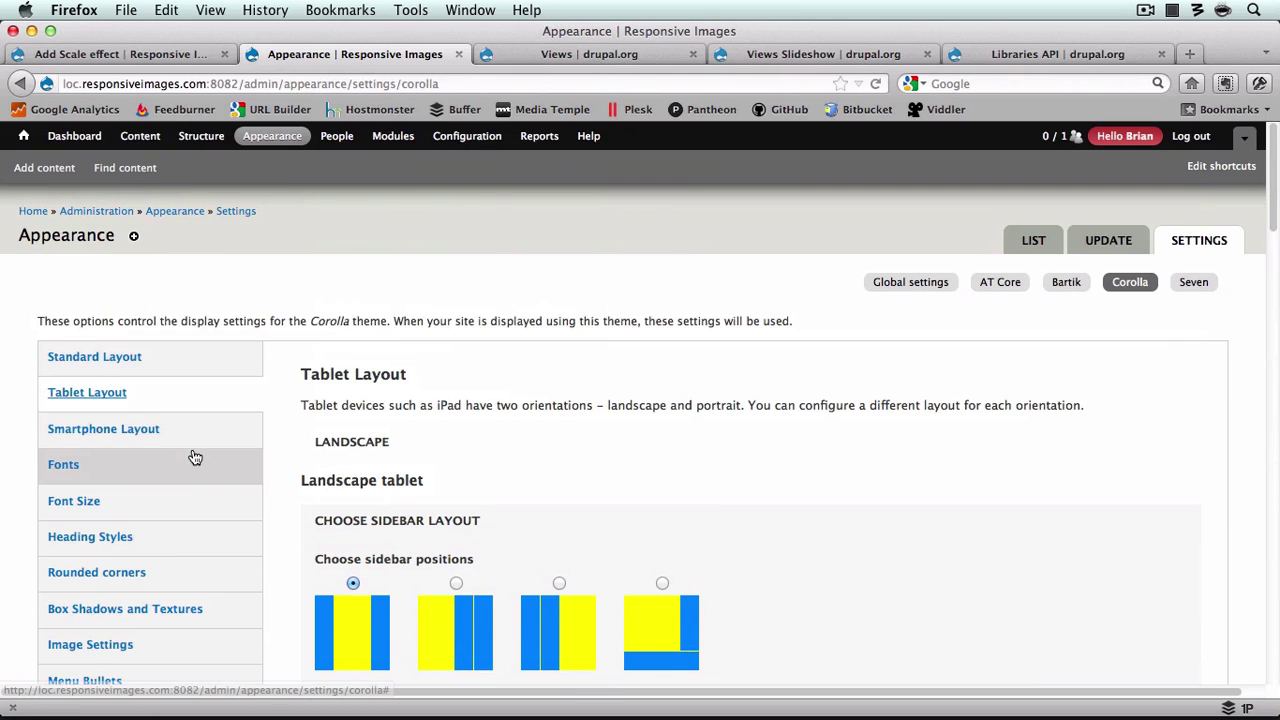
click(190, 436)
scroll(295, 478, down, 5)
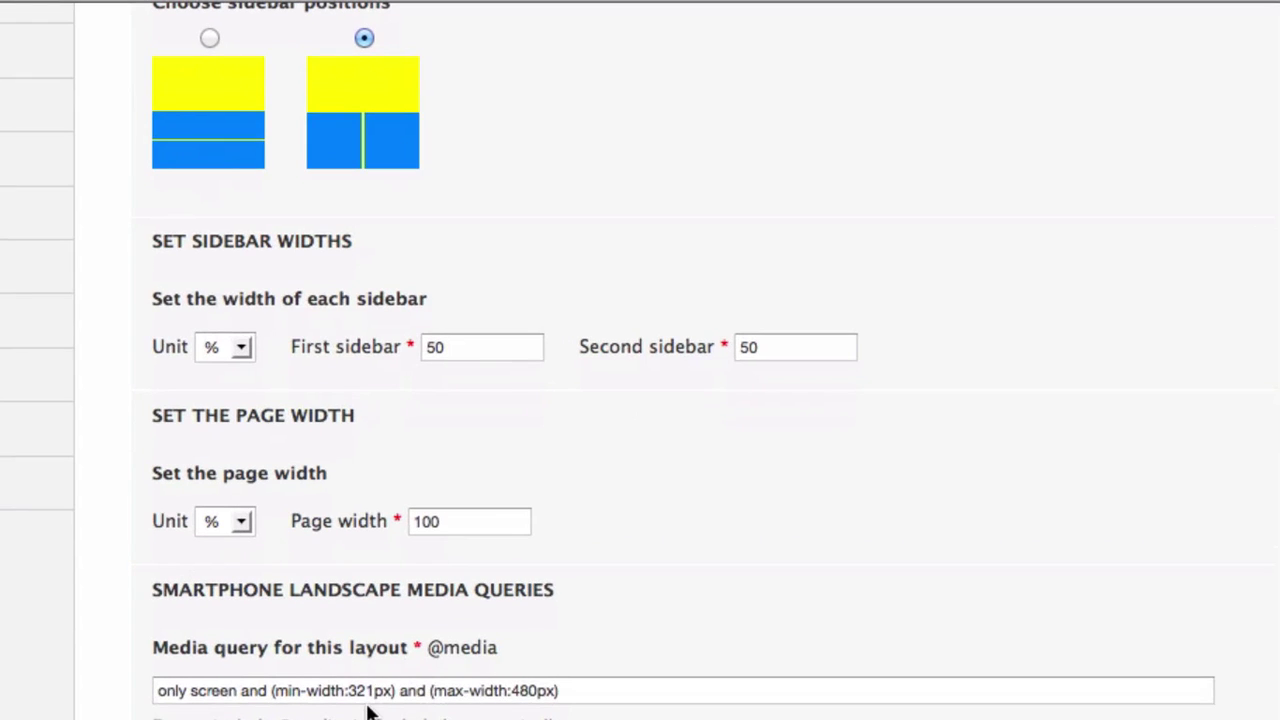
key(alt+space)
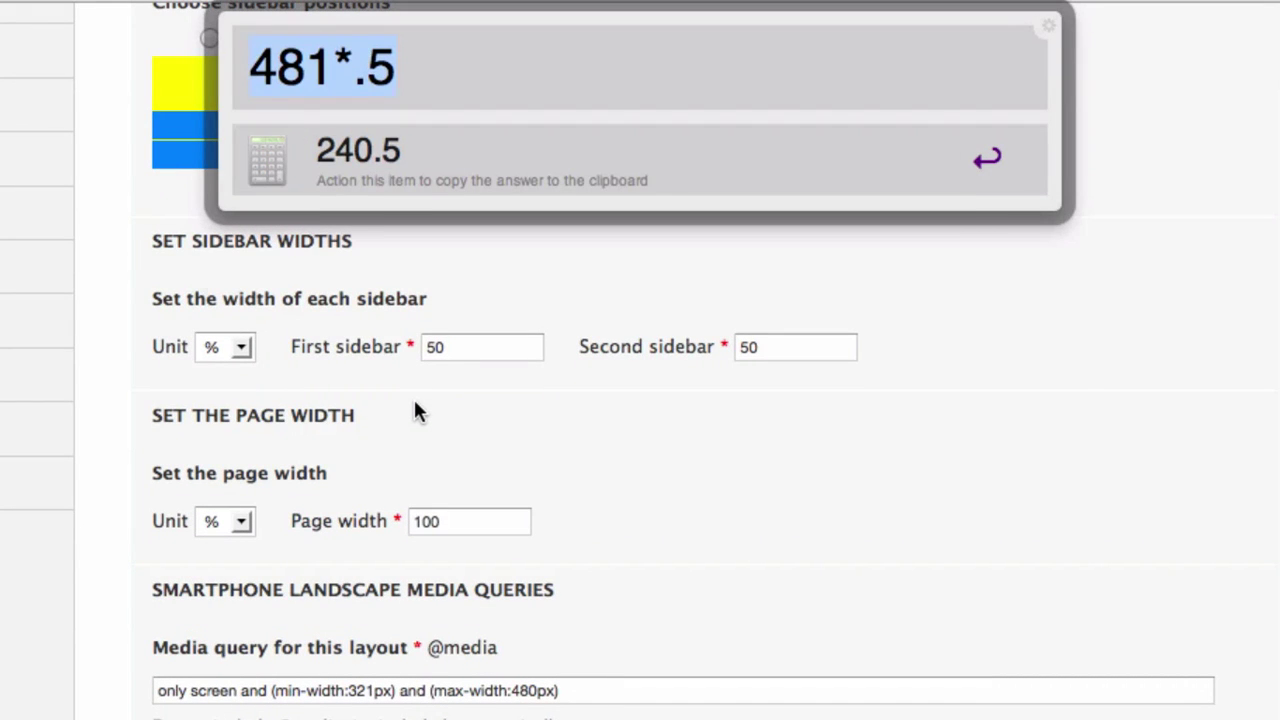
text(321*.5)
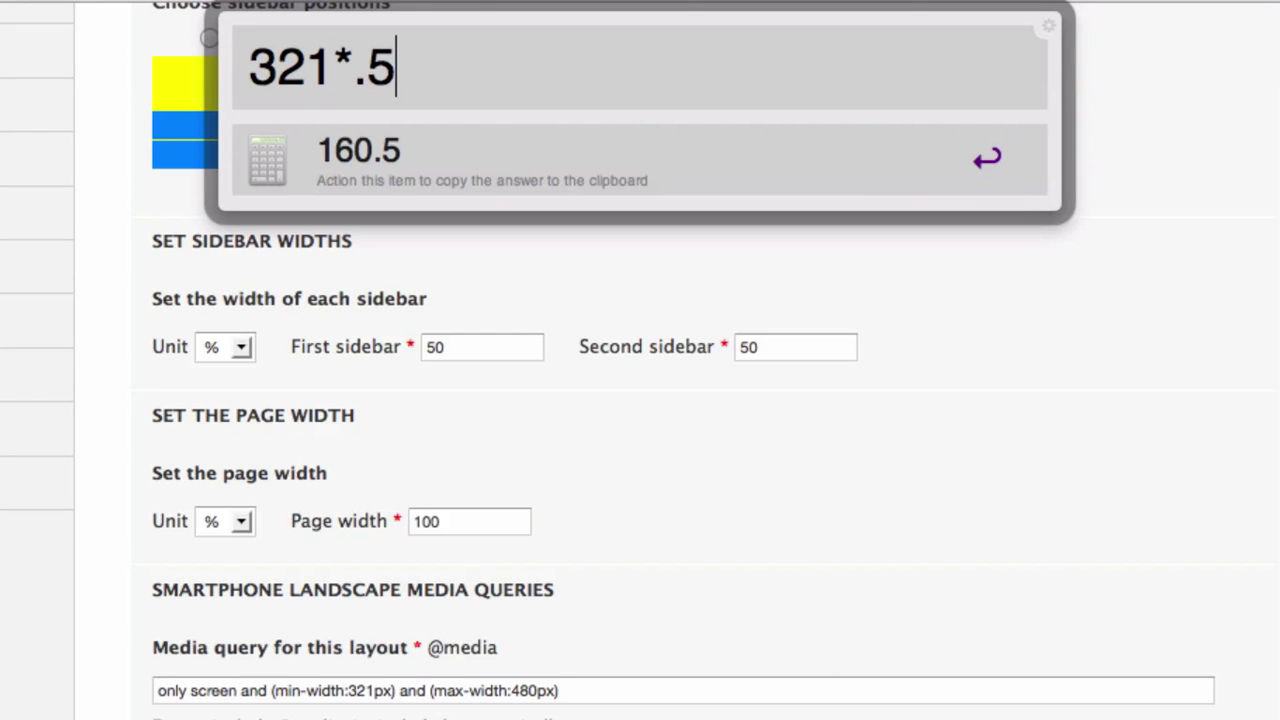
key(Return)
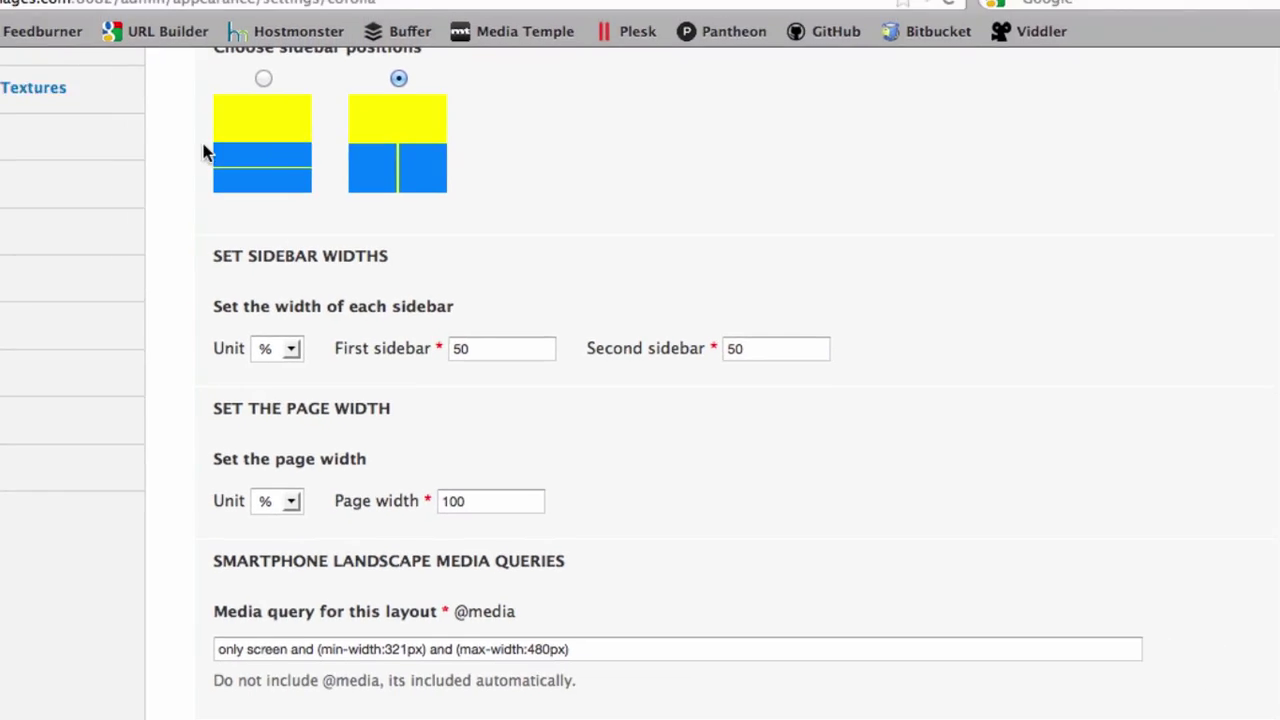
Step: Add the Scale effect to the featured_content_smartland style with a width of 160 pixels and upscaling allowed
key(ctrl+shift+Tab)
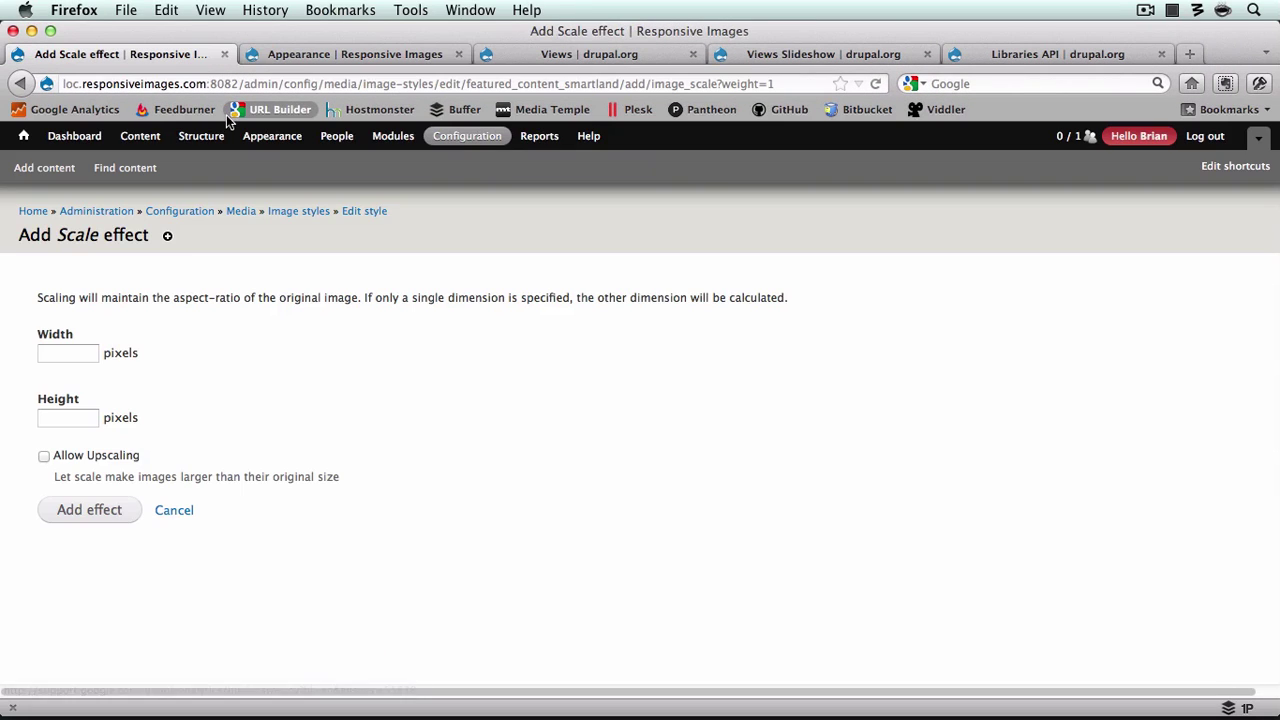
click(86, 358)
text(160)
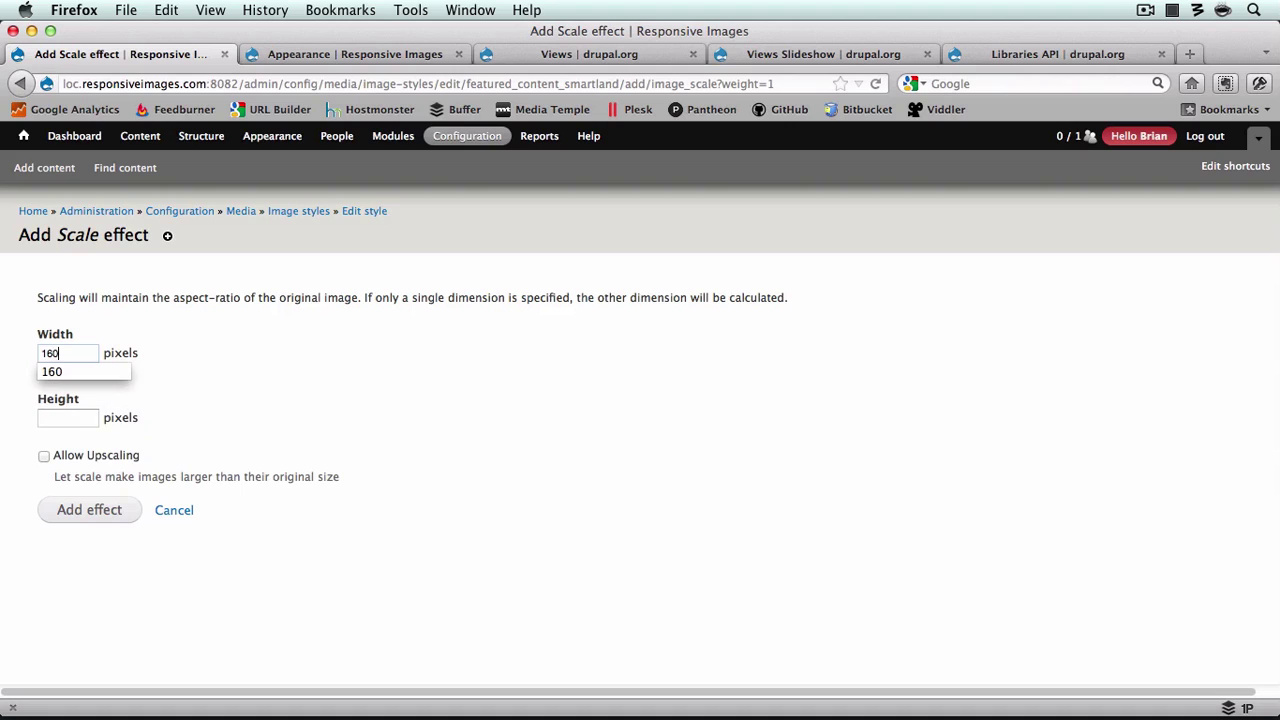
click(44, 456)
click(102, 511)
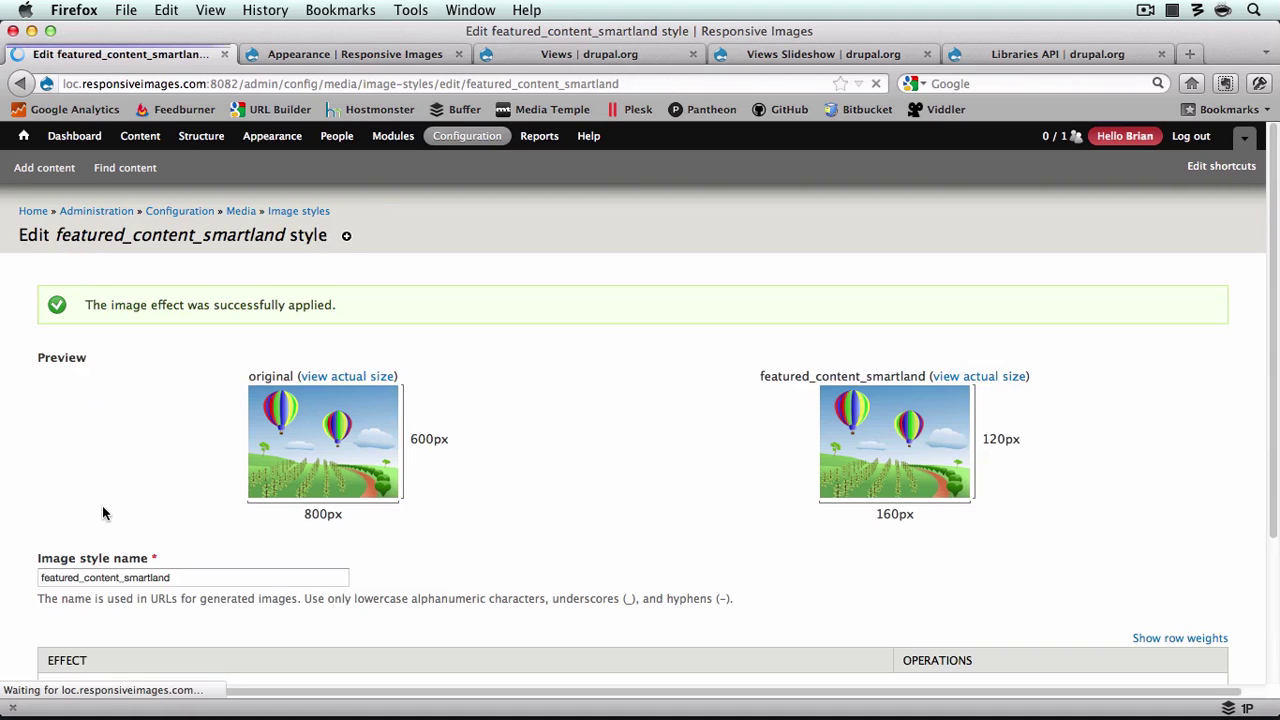
Step: Create another image style named "featured_content_smartport"
click(300, 212)
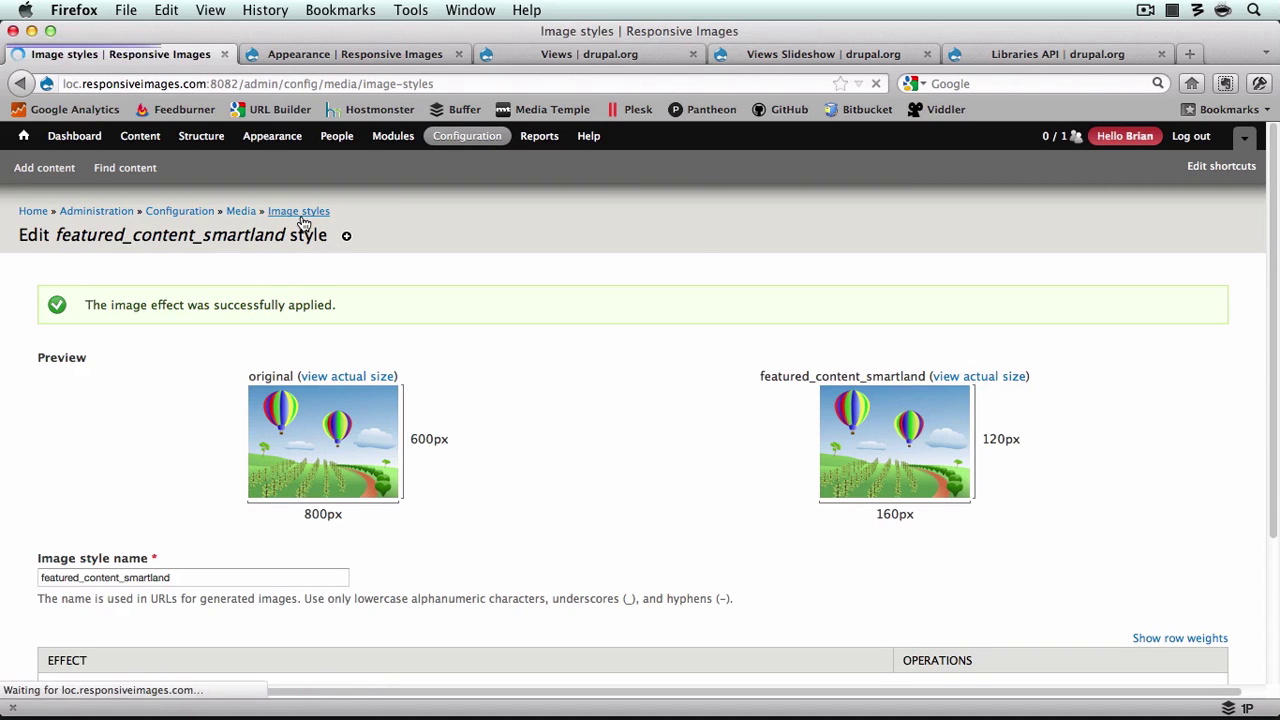
click(100, 352)
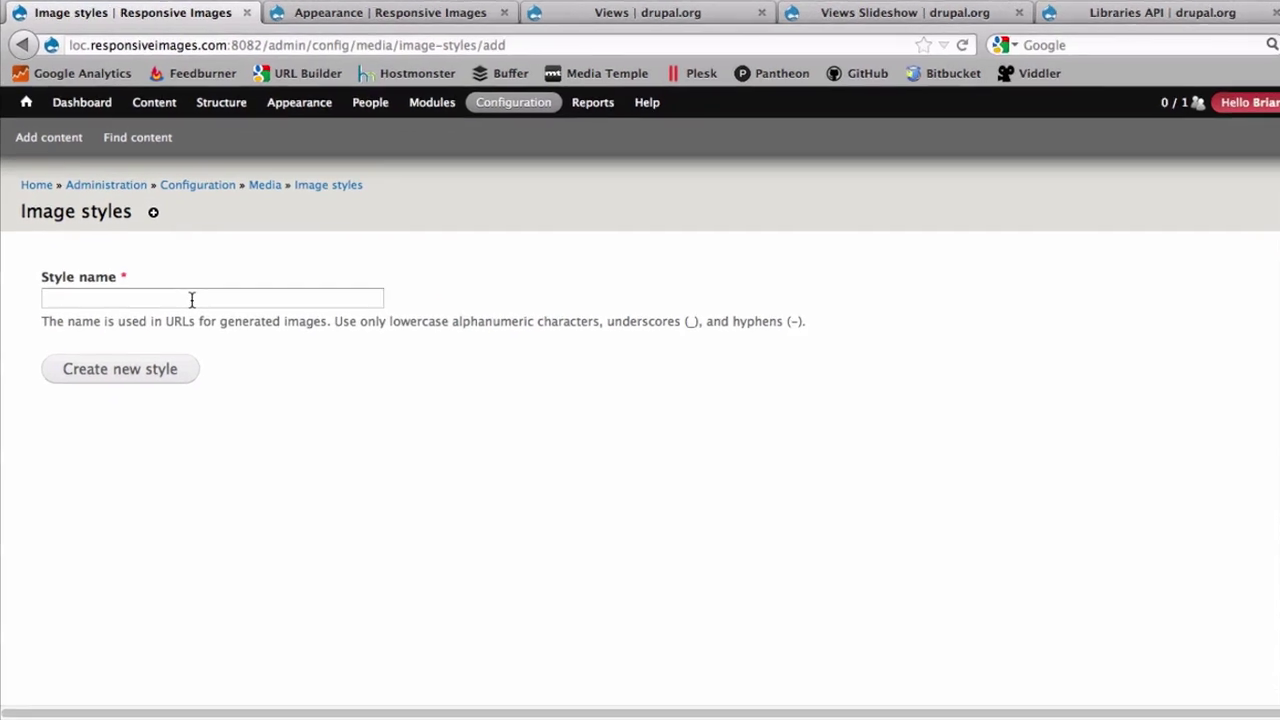
click(192, 300)
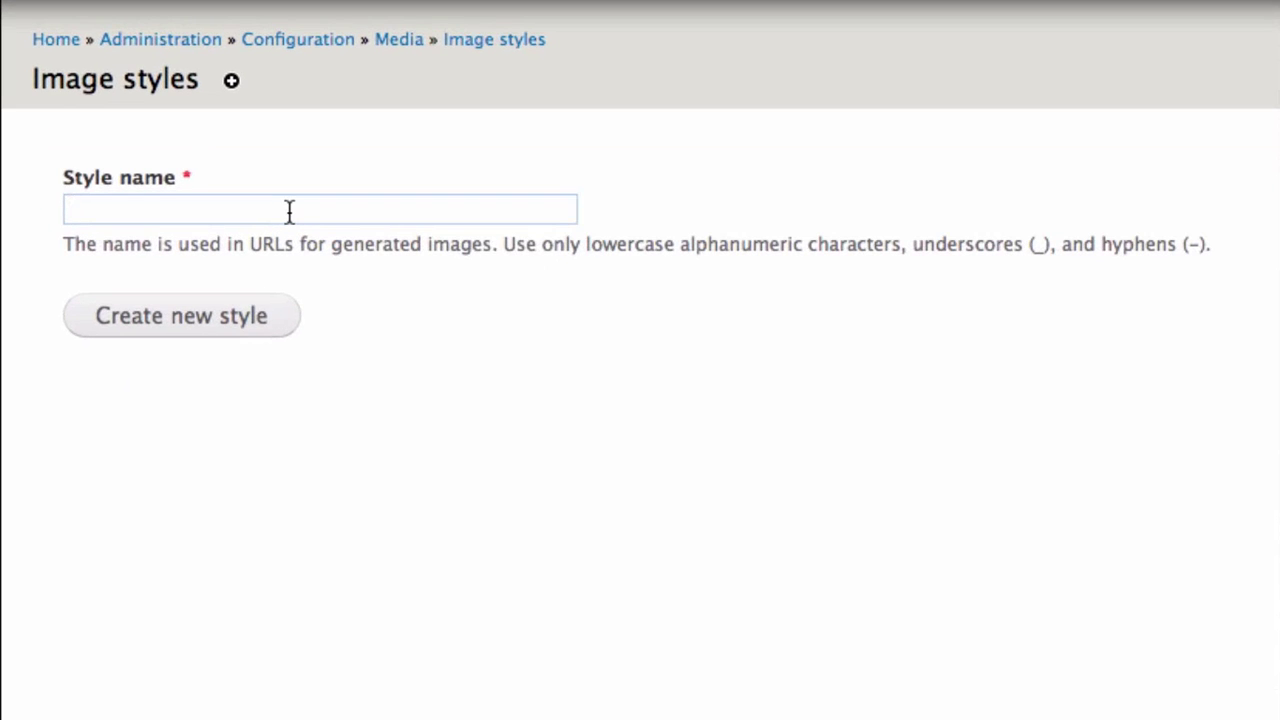
text(featured_)
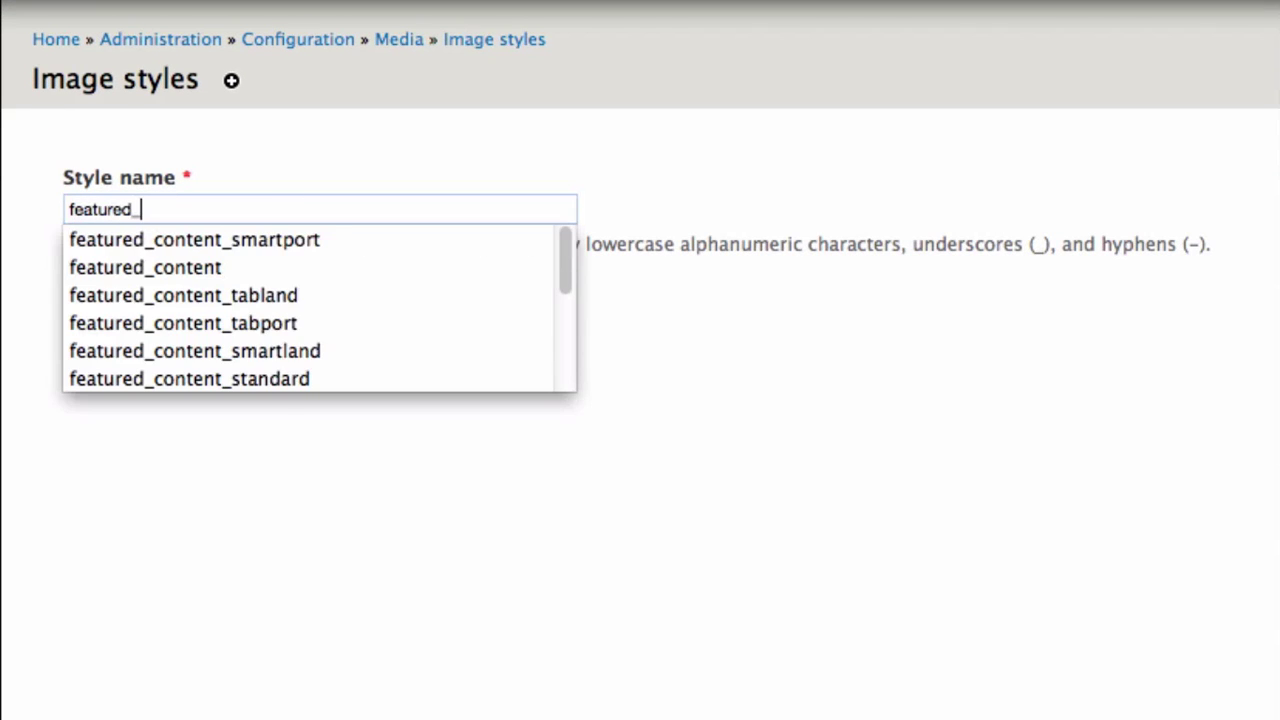
text(content_smartport)
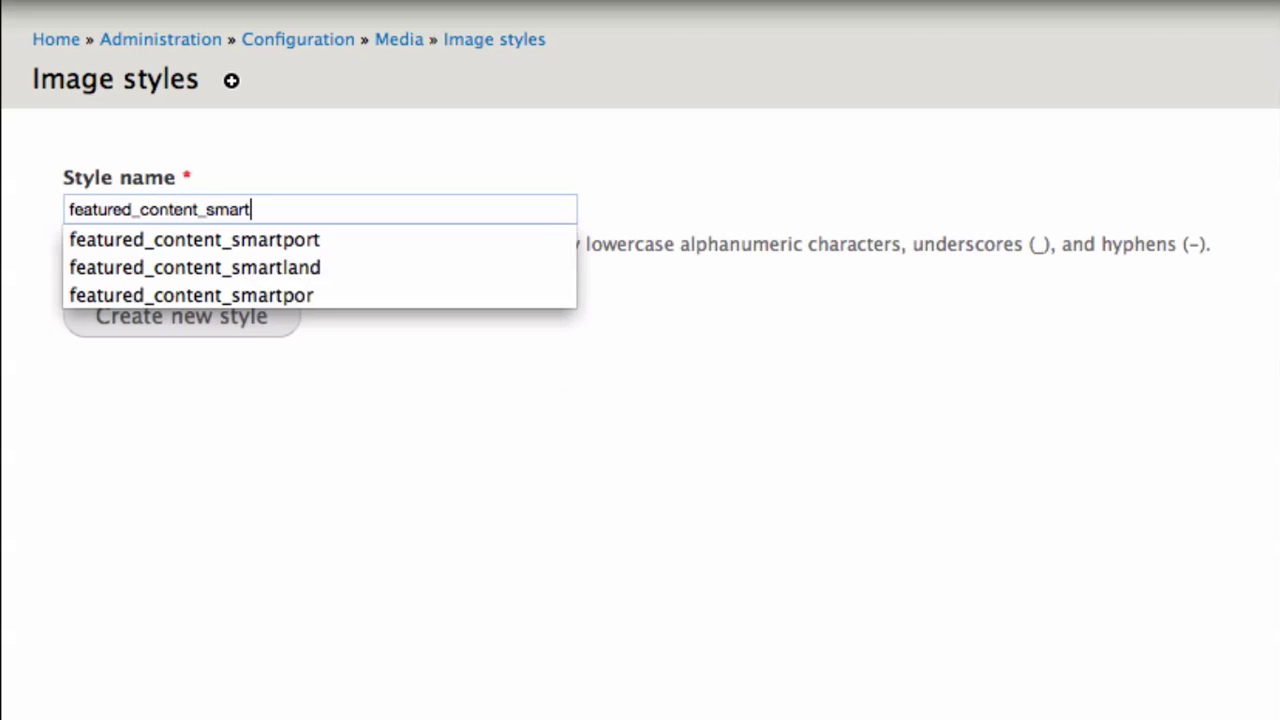
click(212, 328)
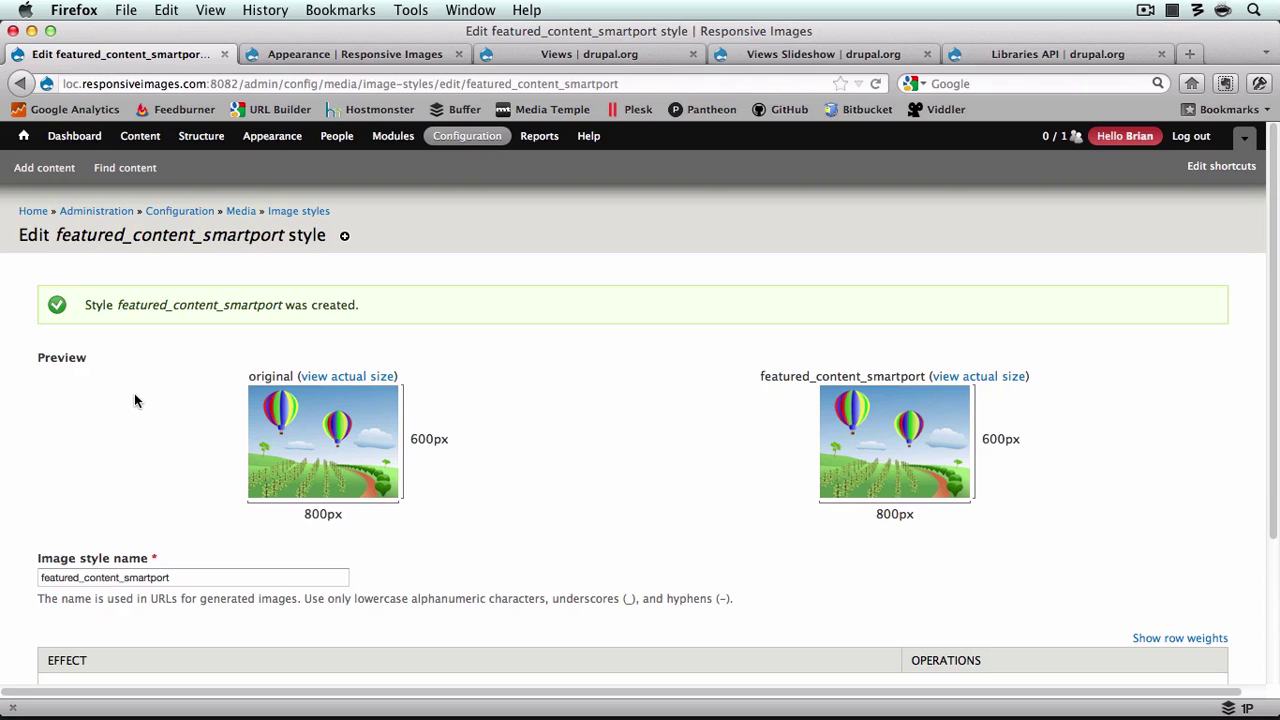
Step: Choose Scale as the new effect for the featured_content_smartport style and open its size settings
scroll(135, 400, down, 5)
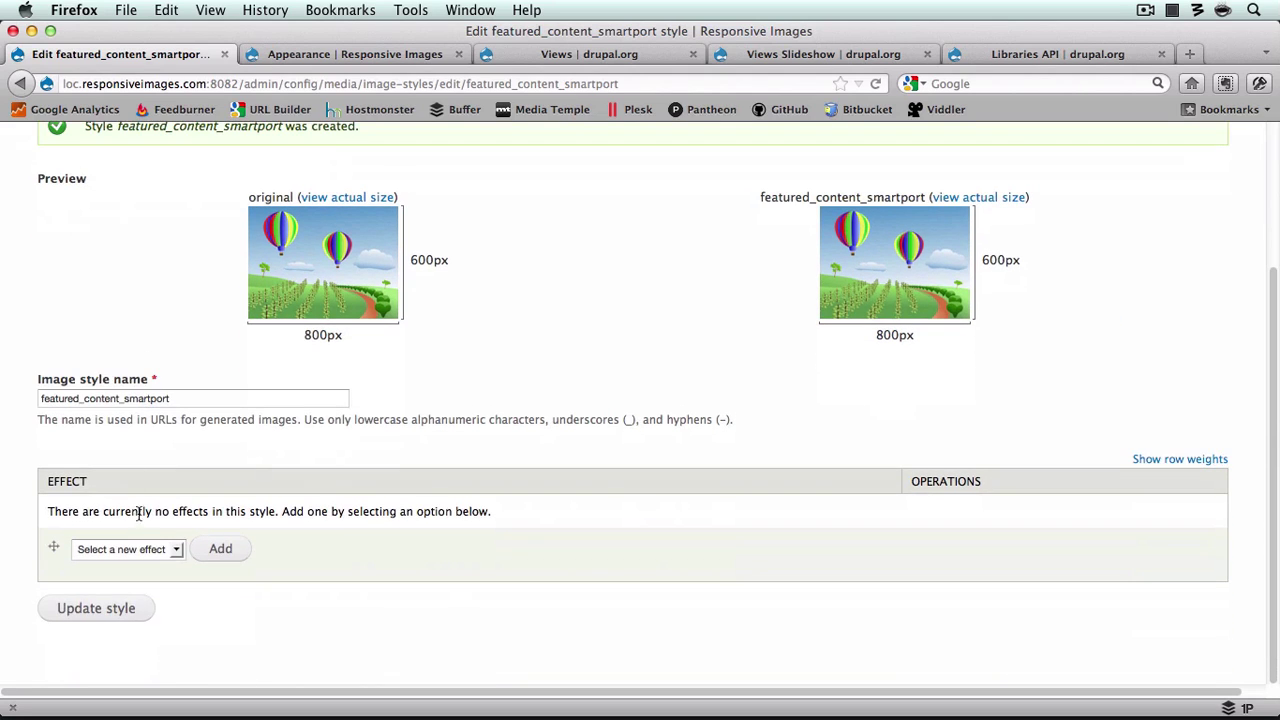
click(139, 549)
click(128, 638)
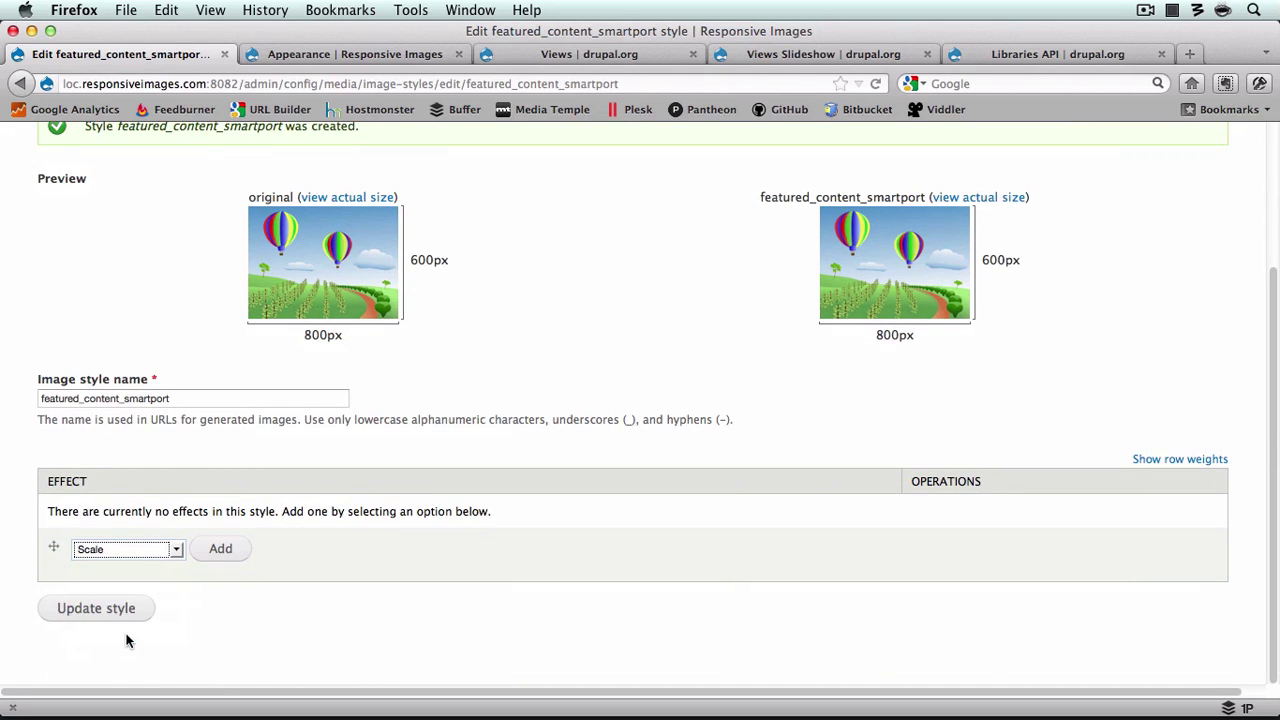
click(221, 550)
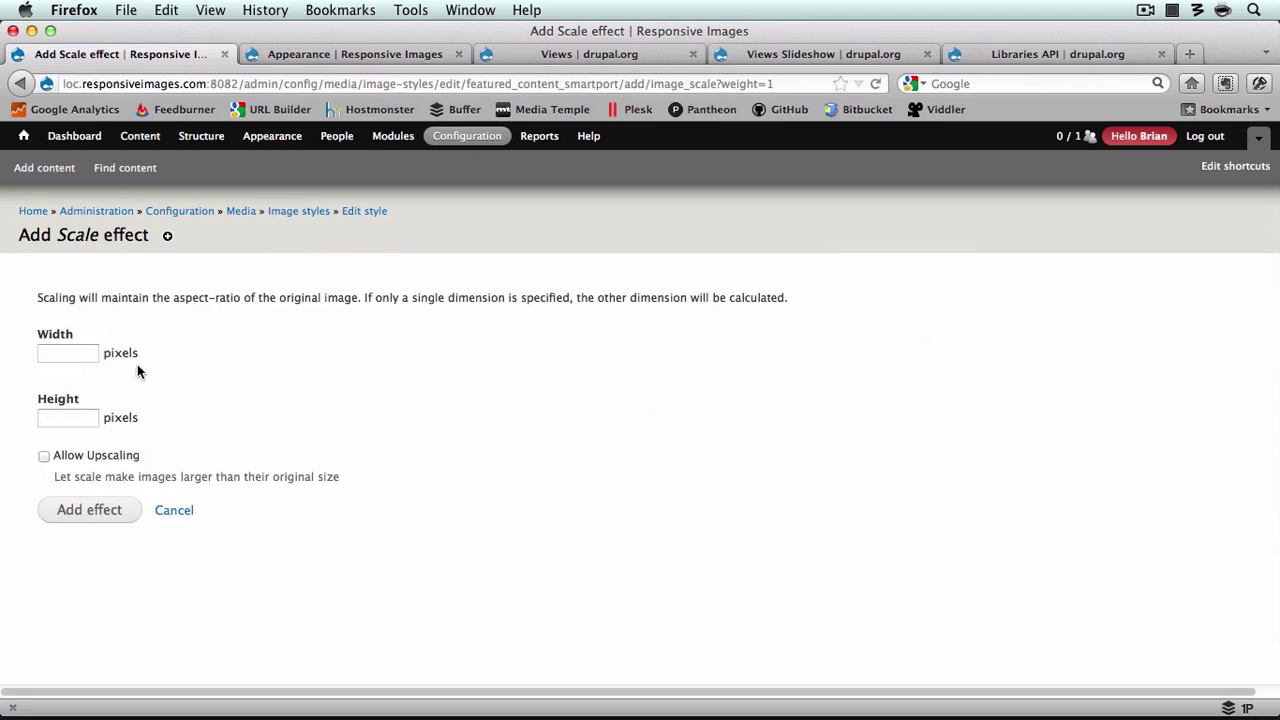
Step: Examine the portrait smartphone's layout and media query in the Corolla theme settings
click(322, 57)
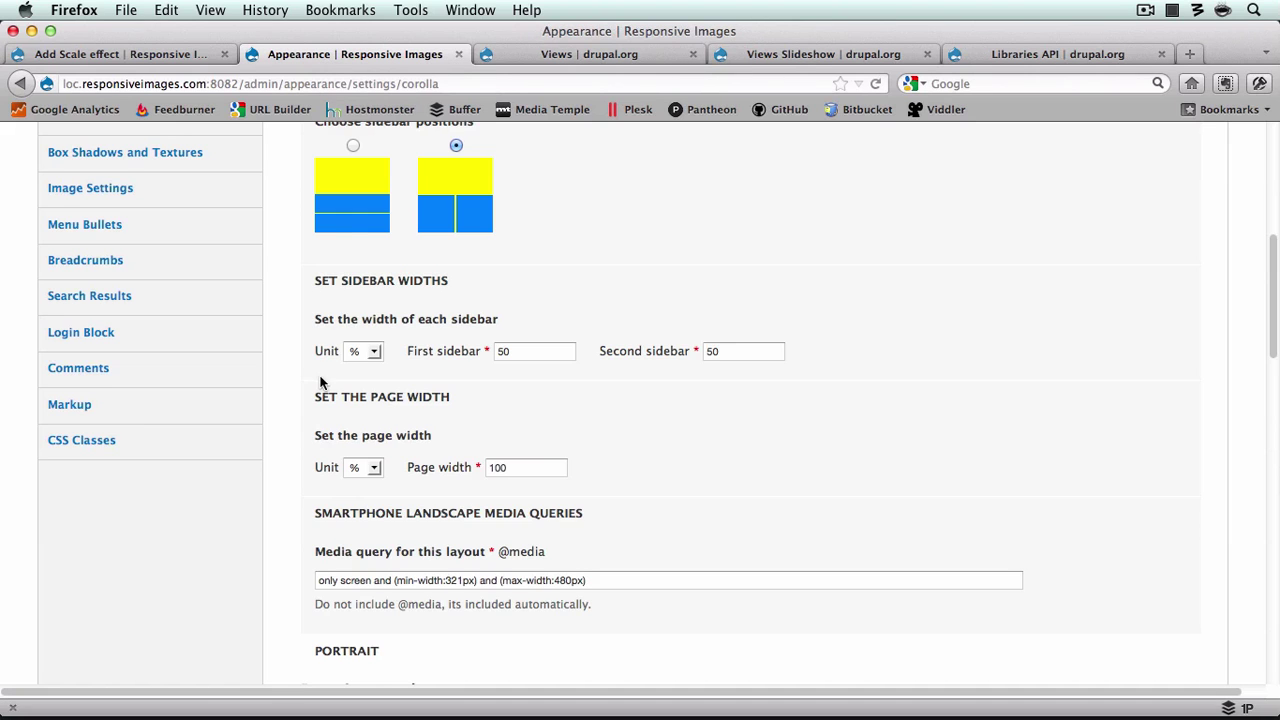
scroll(320, 381, down, 8)
scroll(320, 381, down, 2)
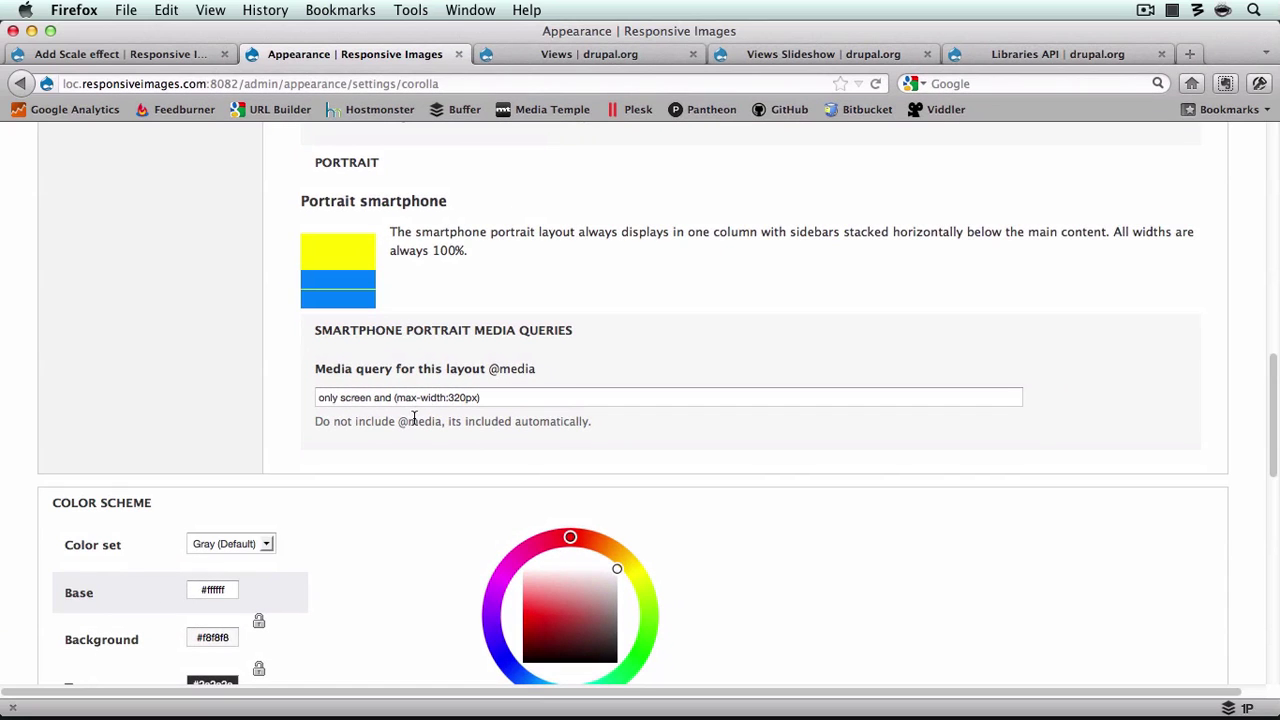
Step: Add the Scale effect to the featured_content_smartport style with a width of 310 pixels and upscaling allowed, and return to the image styles list
click(205, 52)
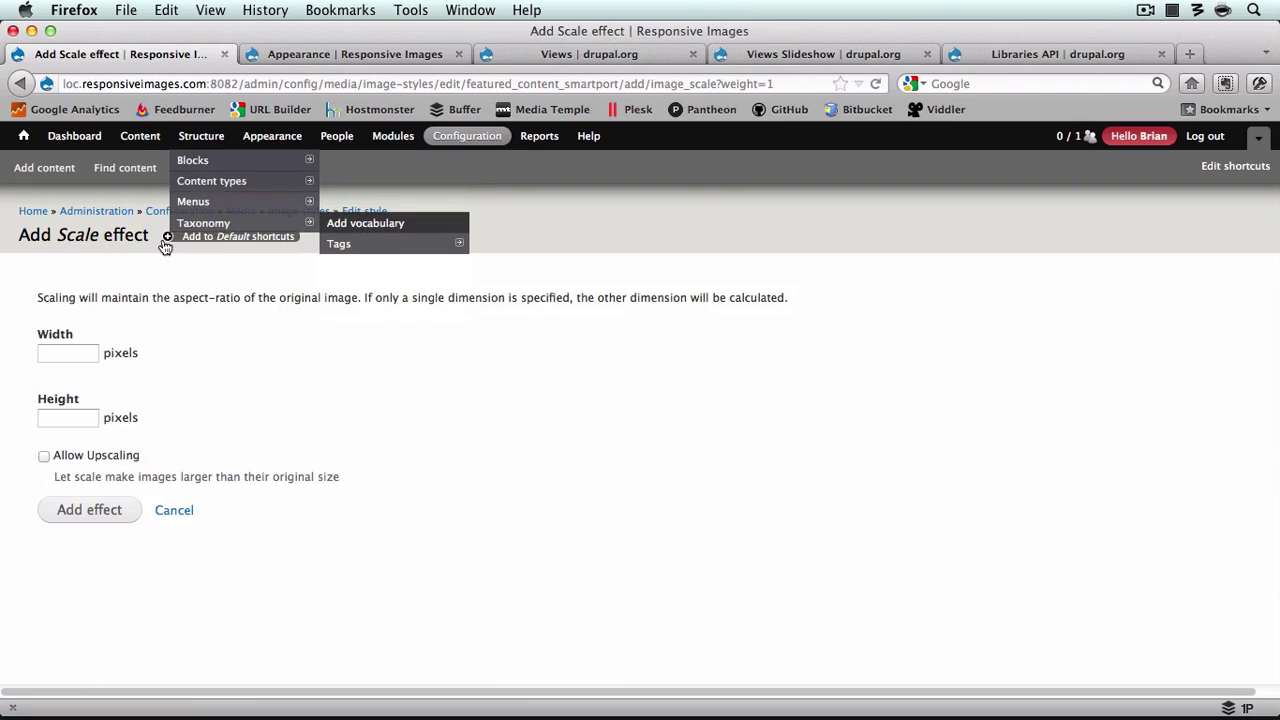
click(76, 350)
text(310)
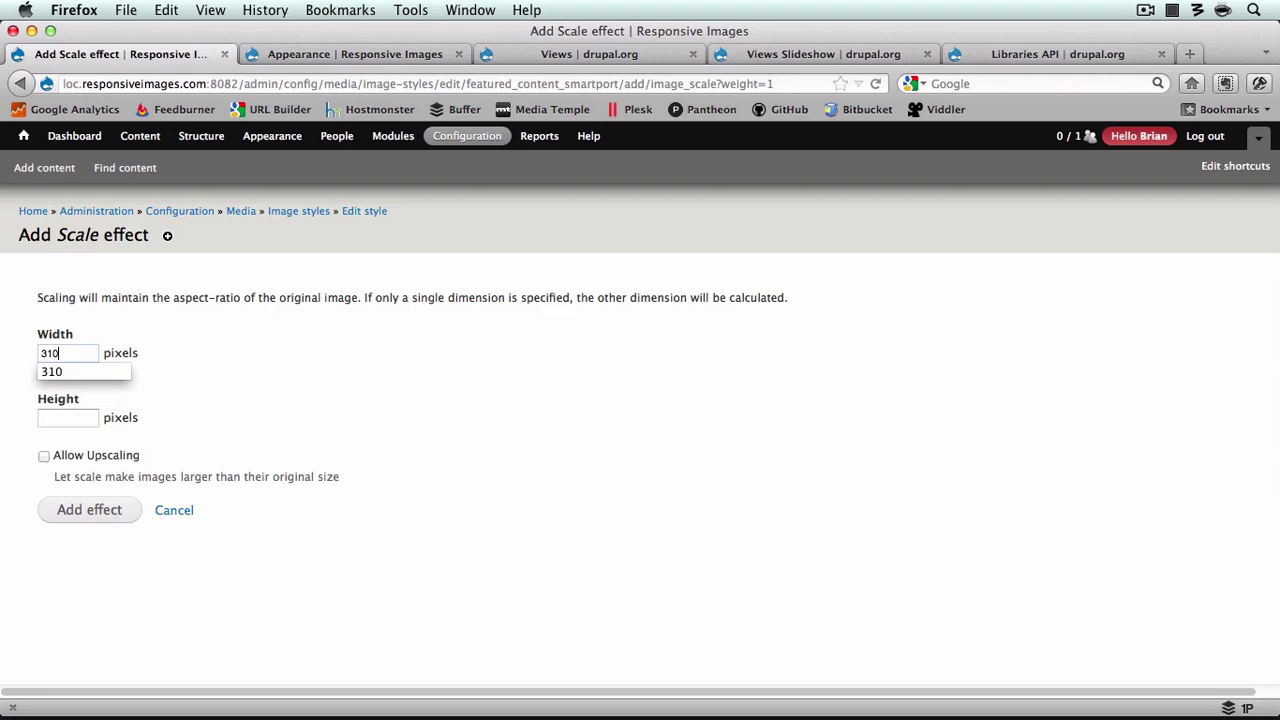
click(44, 459)
click(93, 509)
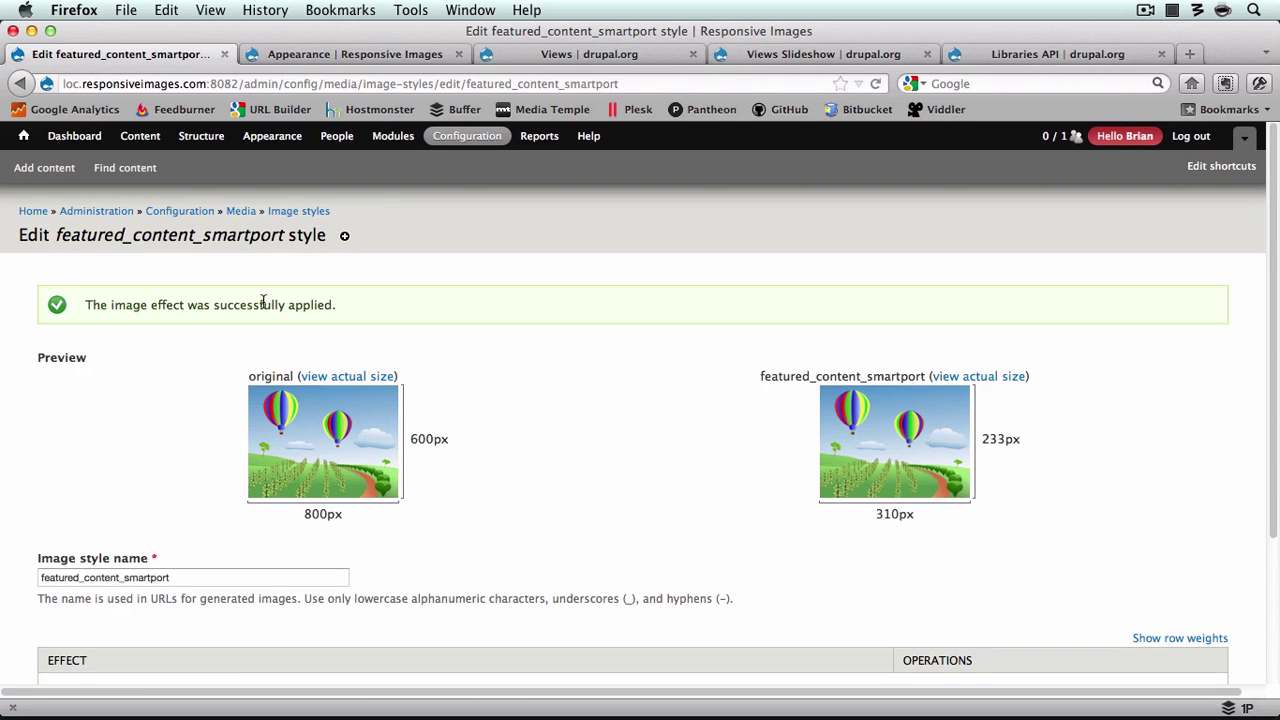
click(294, 211)
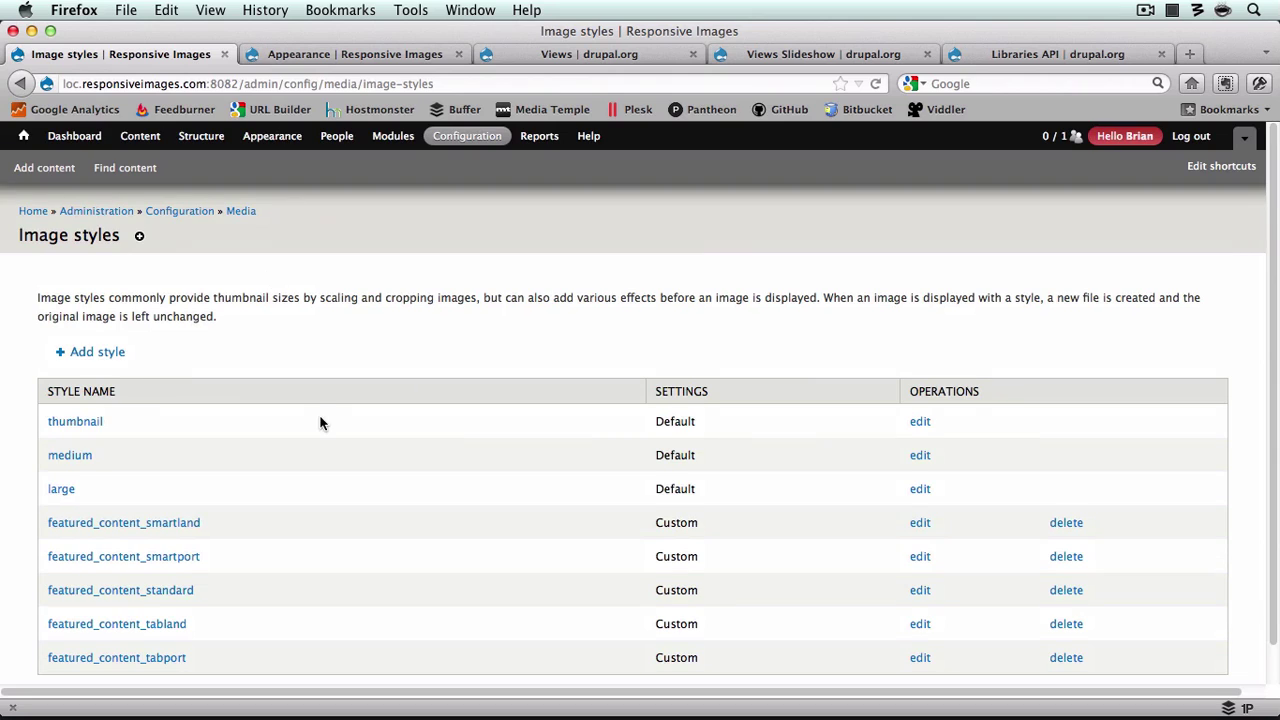
scroll(320, 425, down, 1)
Step: Open the display management page of the Featured Content content type
mouse_move(205, 139)
mouse_move(211, 180)
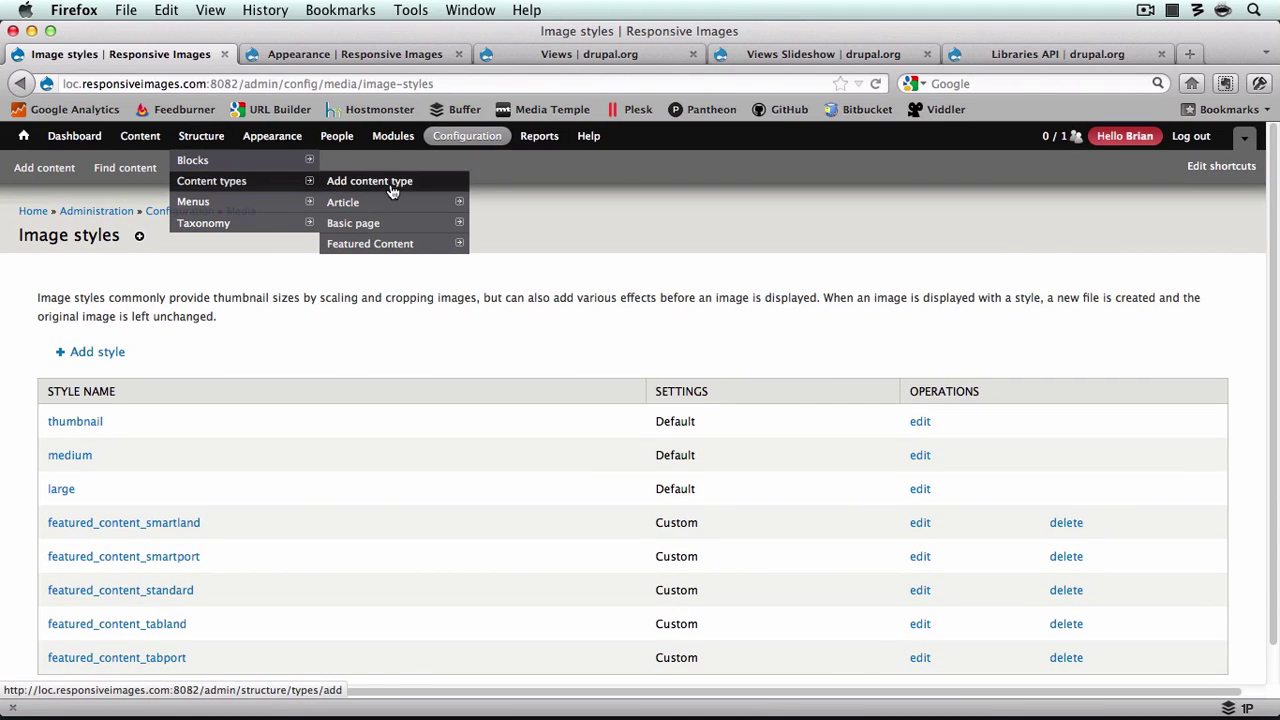
mouse_move(419, 235)
mouse_move(567, 286)
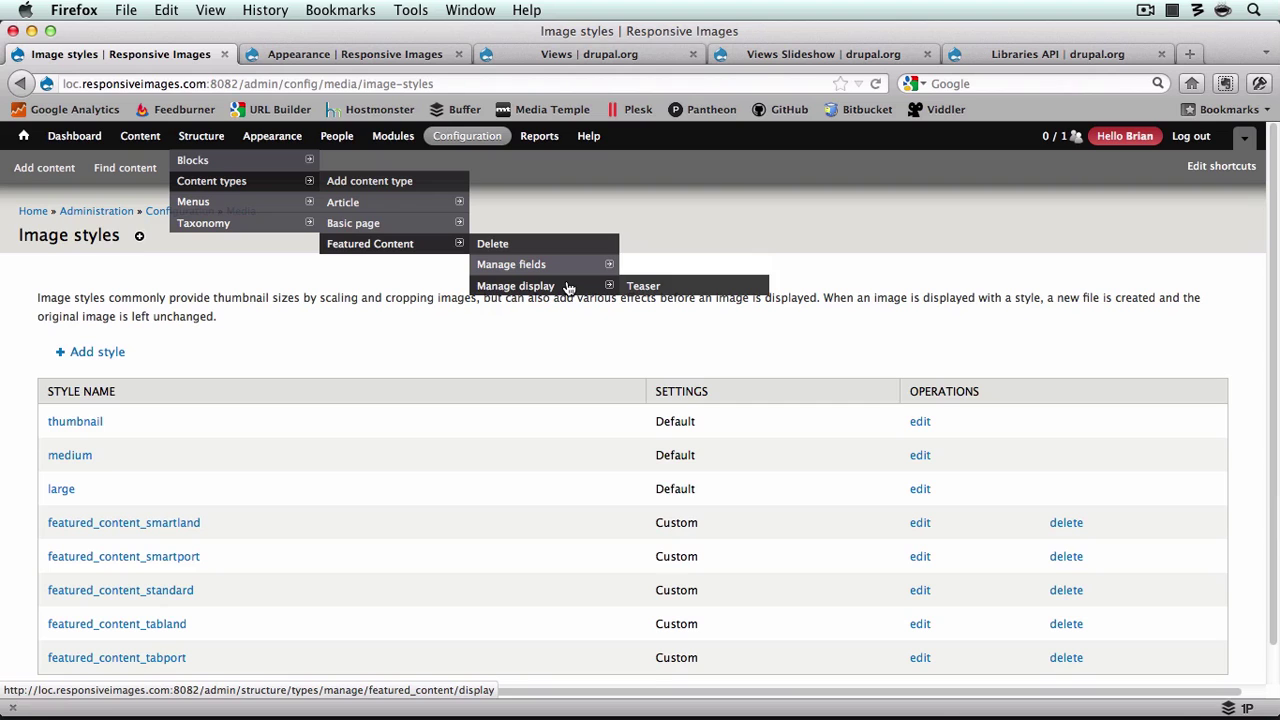
click(567, 287)
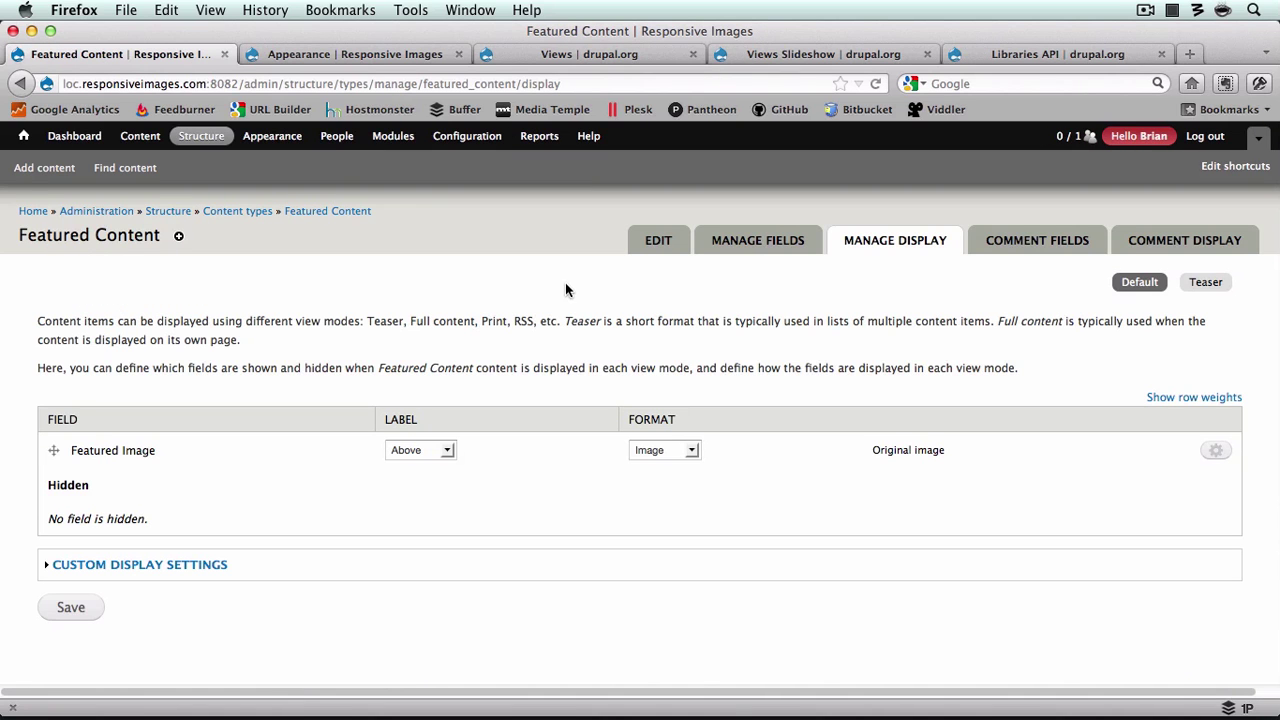
Step: Set the Featured Image field's image style to featured_content_smartport in the default display and save the display settings
click(1215, 450)
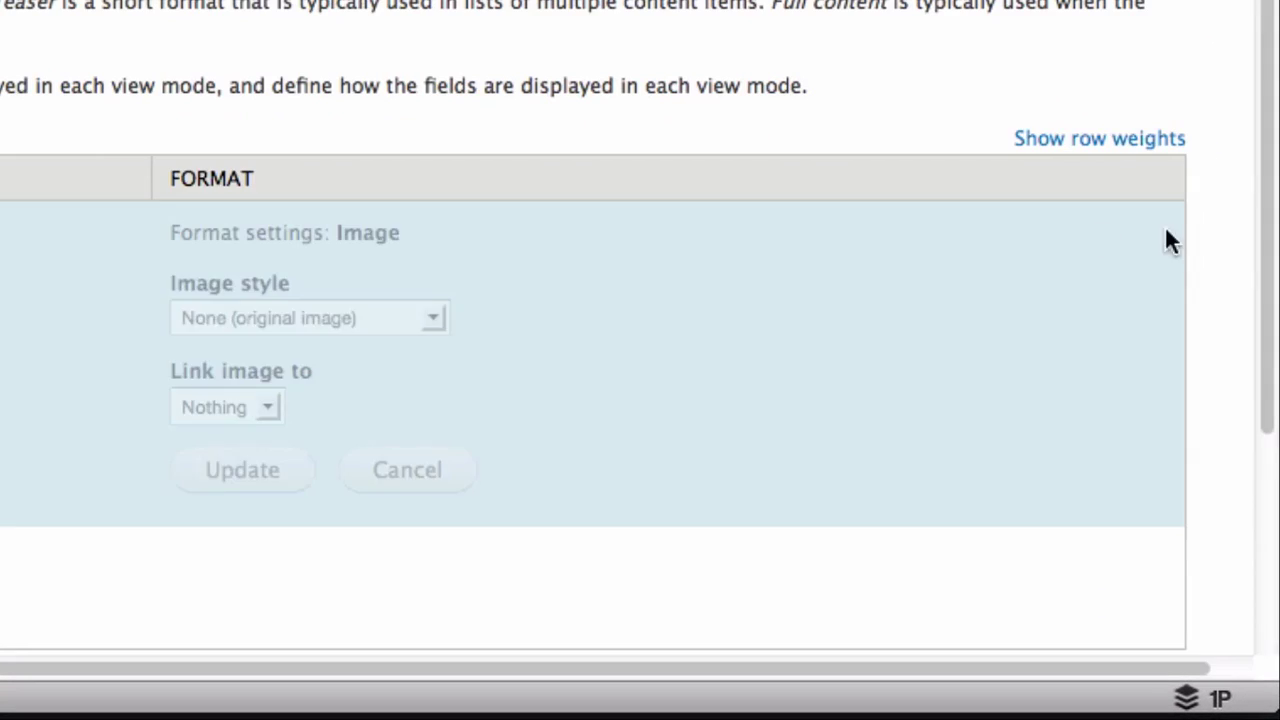
click(333, 310)
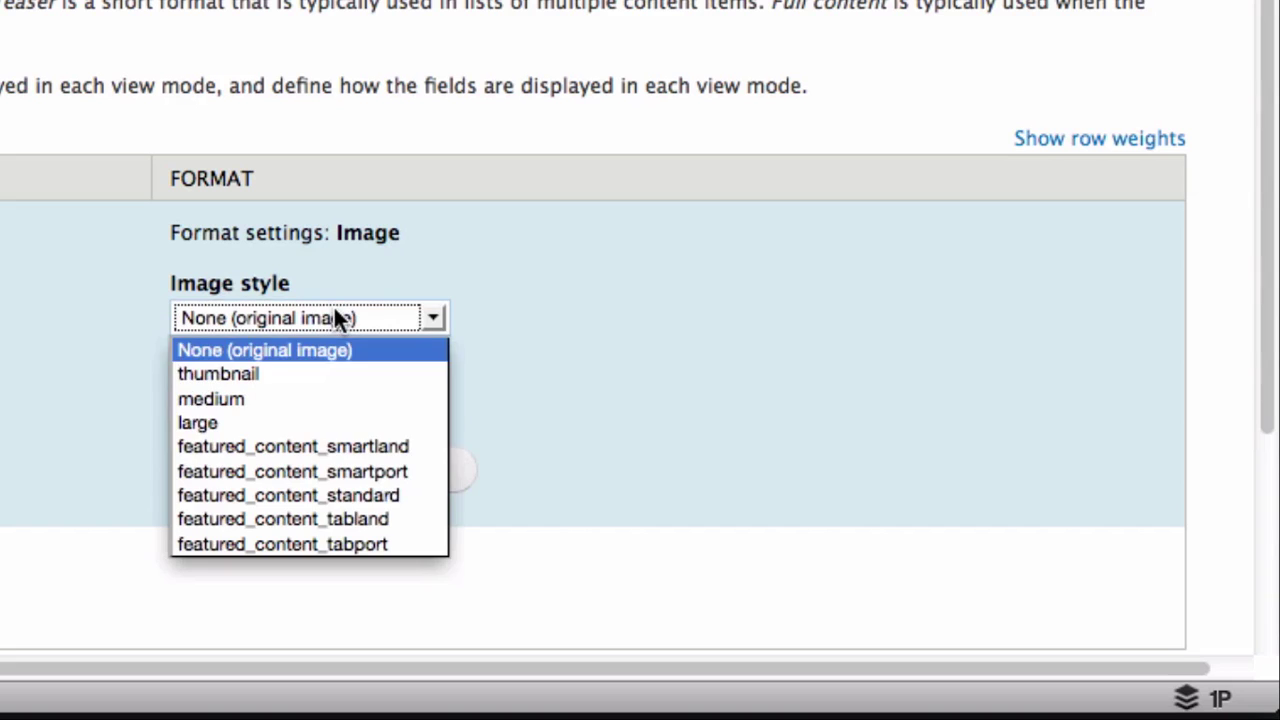
click(426, 471)
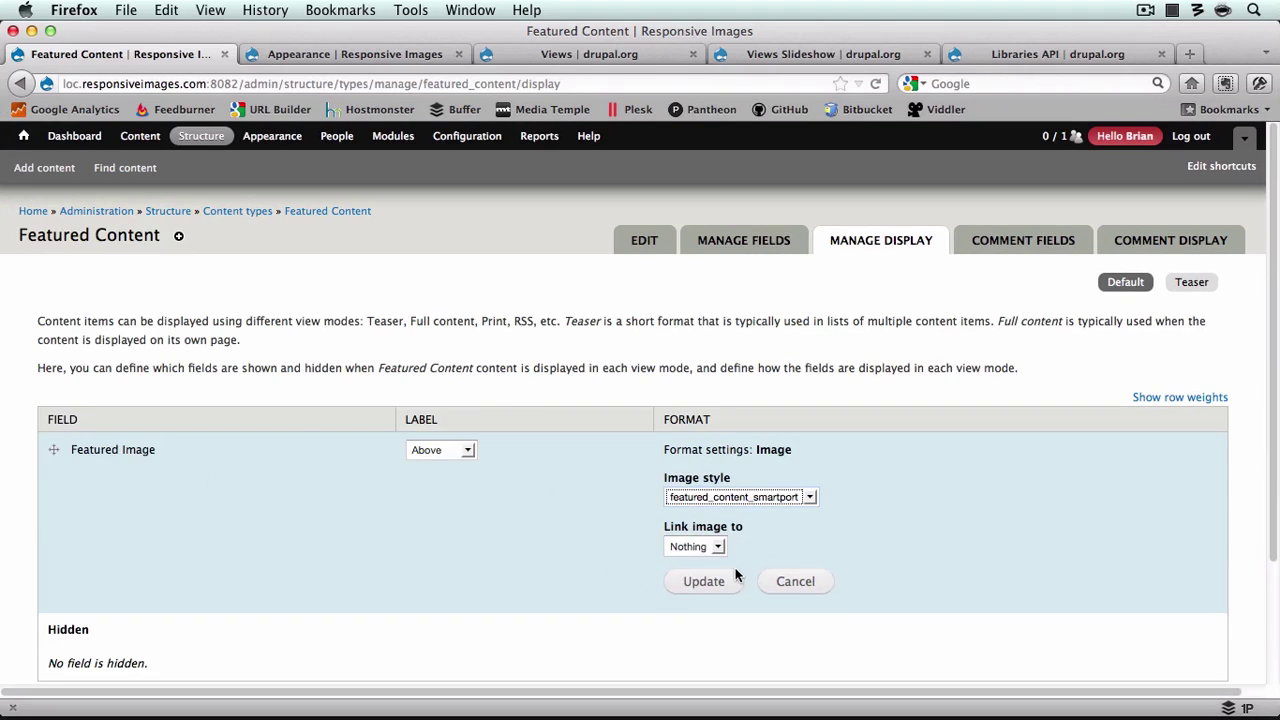
click(280, 469)
click(64, 608)
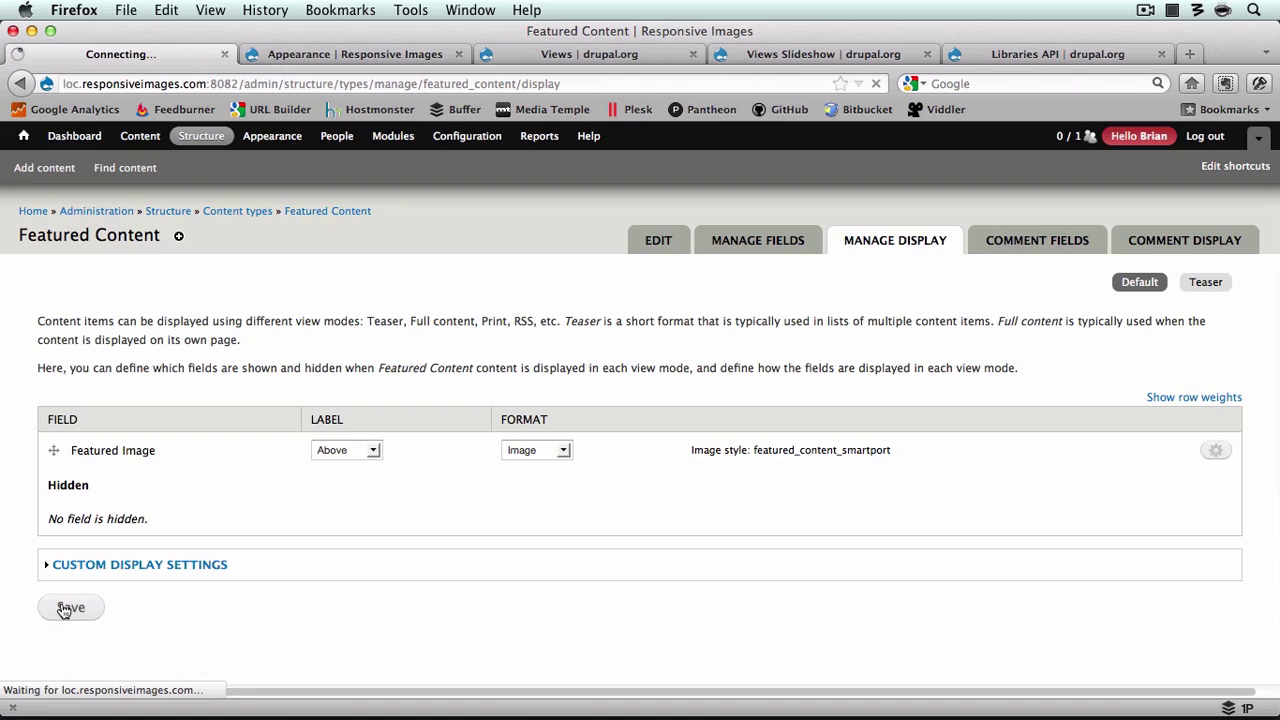